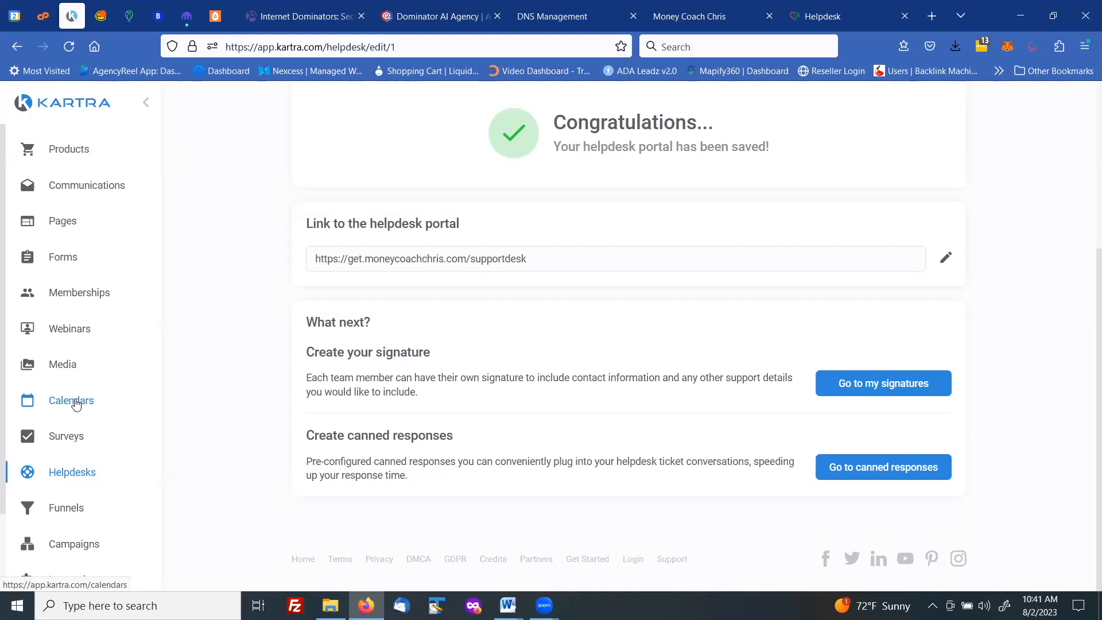
Open the Calendars section and start a new calendar using the Consultant model
{"action": "left_click", "coordinate": [75, 402]}
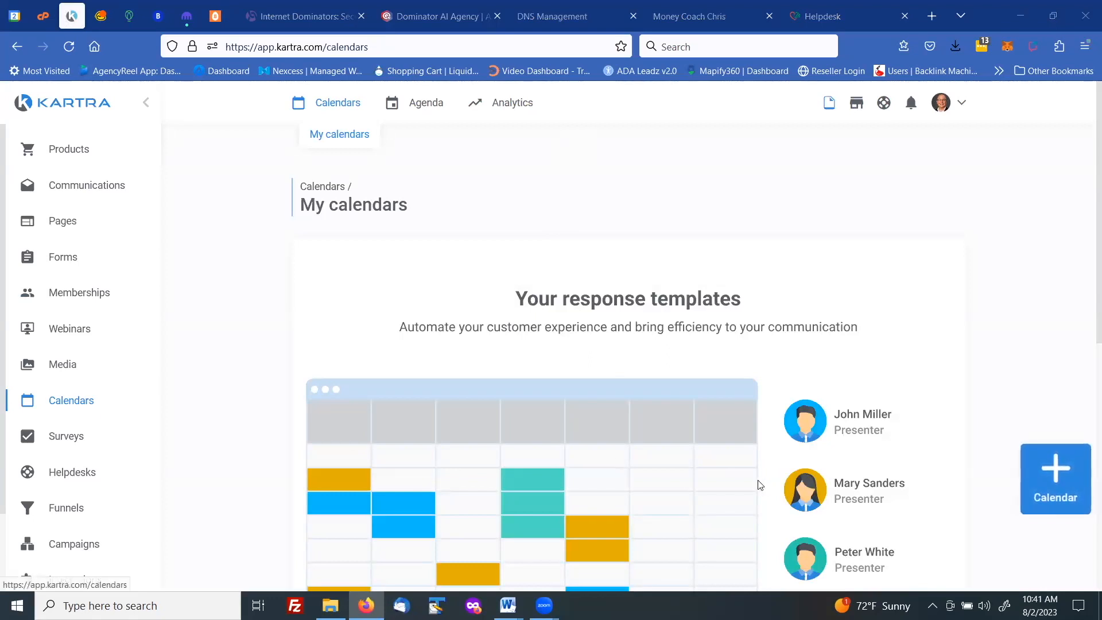
{"action": "left_click", "coordinate": [1053, 473]}
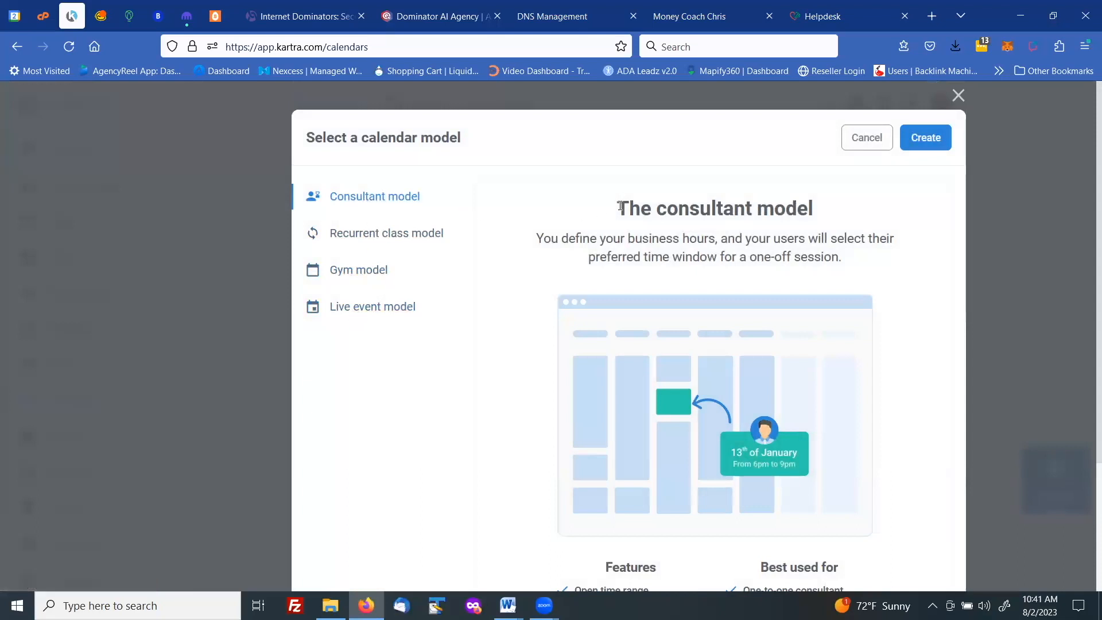
{"action": "scroll", "coordinate": [614, 241], "scroll_direction": "down", "scroll_amount": 3}
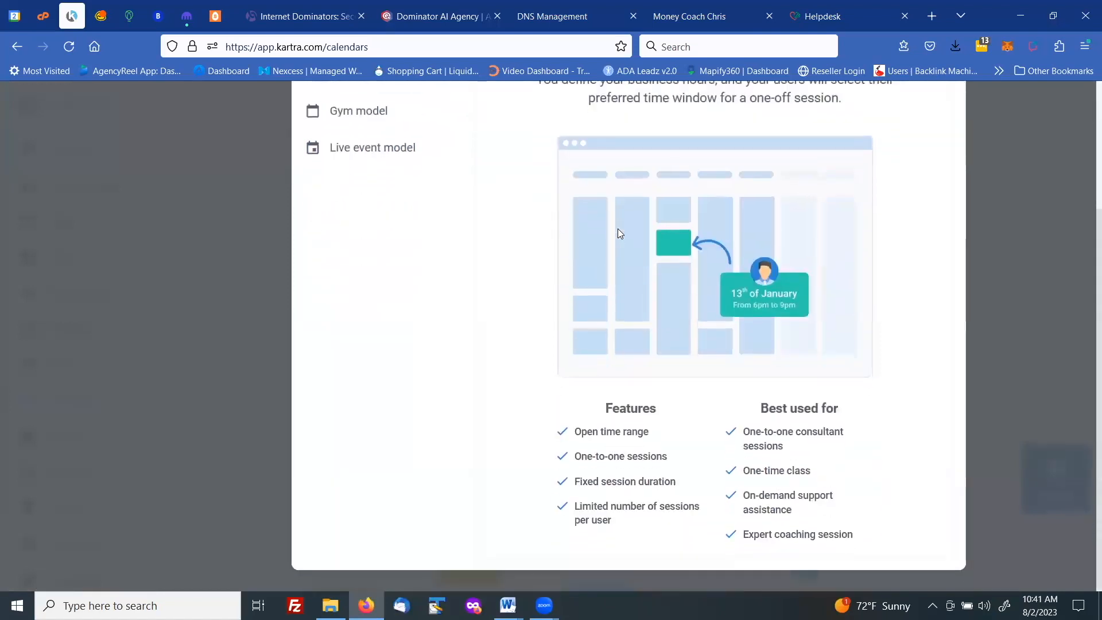
{"action": "scroll", "coordinate": [617, 233], "scroll_direction": "up", "scroll_amount": 3}
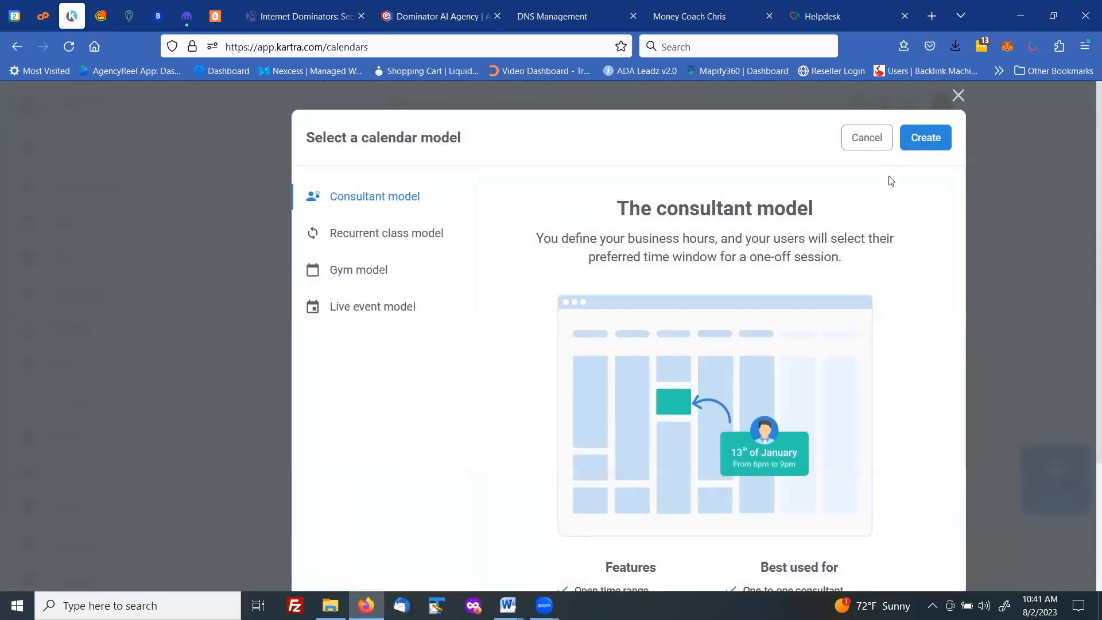
{"action": "left_click", "coordinate": [923, 139]}
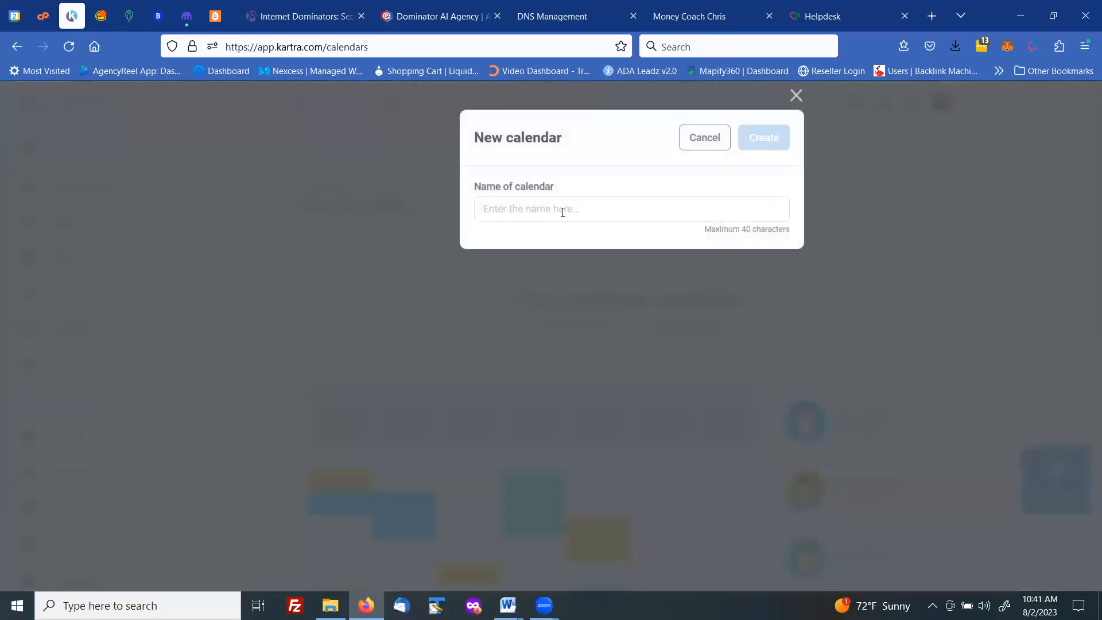
Name the new calendar "Money Coach Chris Calendar" and create it
{"action": "left_click", "coordinate": [551, 212]}
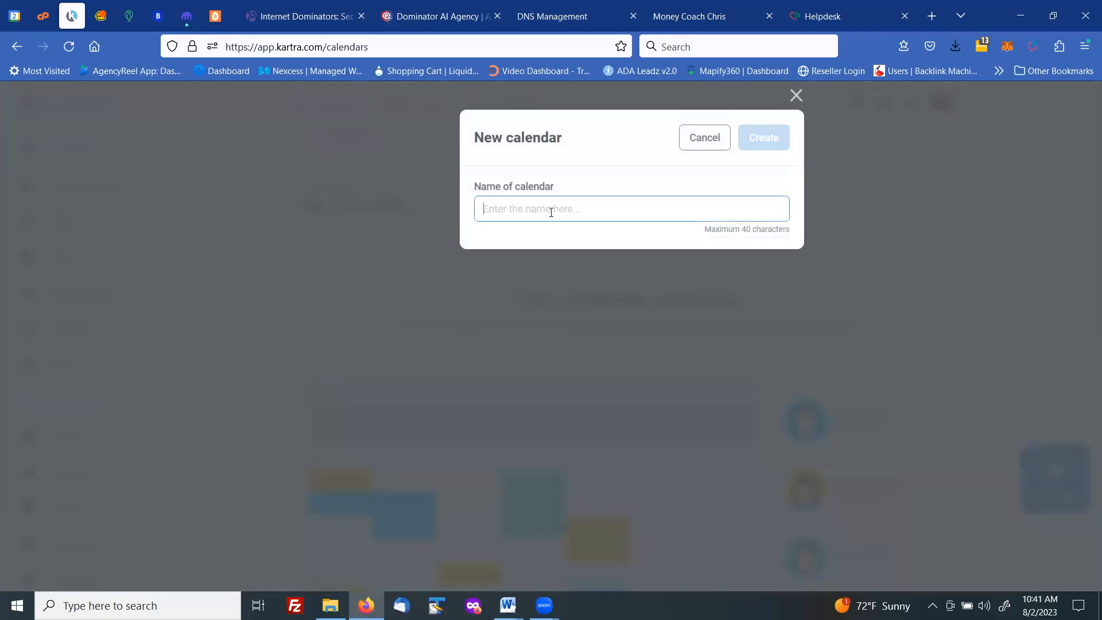
{"action": "type", "text": "Money Coach C"}
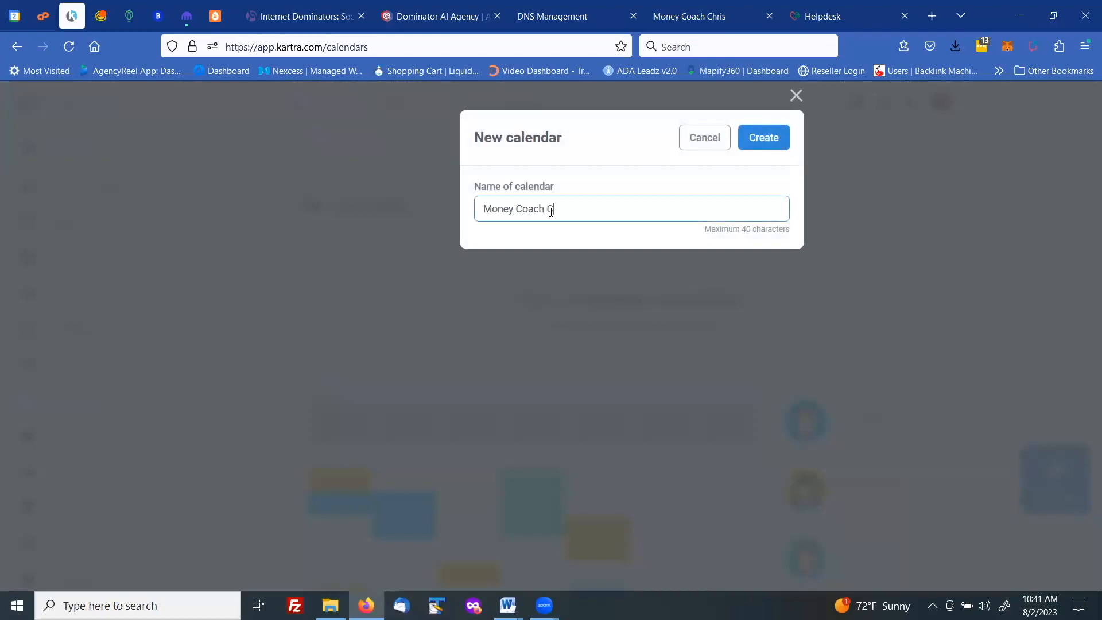
{"action": "type", "text": "hris Calendar"}
{"action": "left_click", "coordinate": [749, 140]}
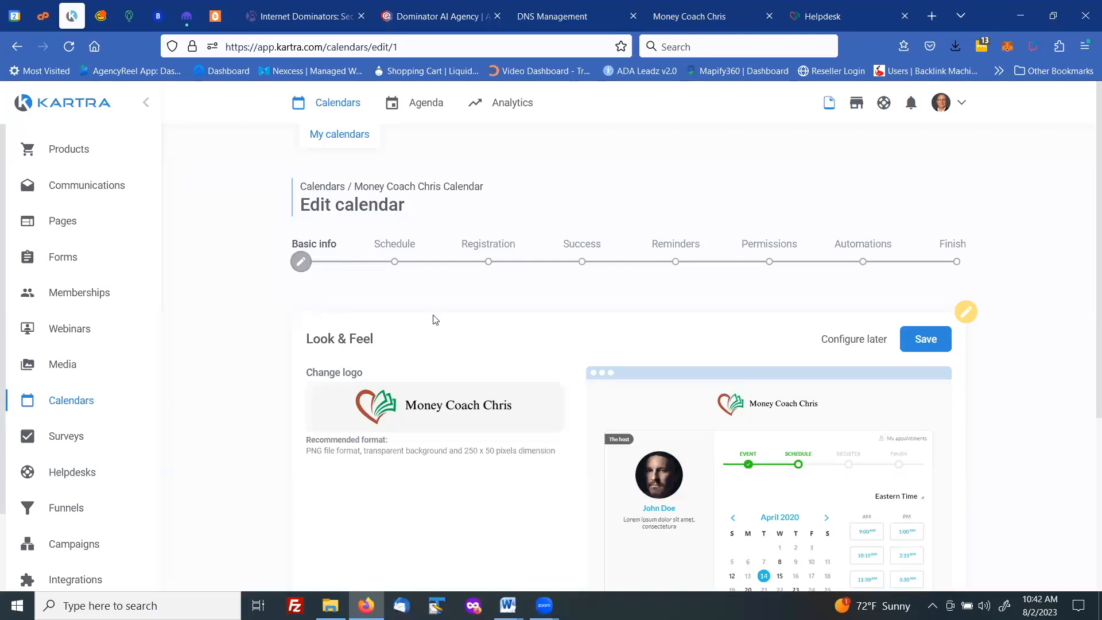
{"action": "scroll", "coordinate": [469, 312], "scroll_direction": "down", "scroll_amount": 3}
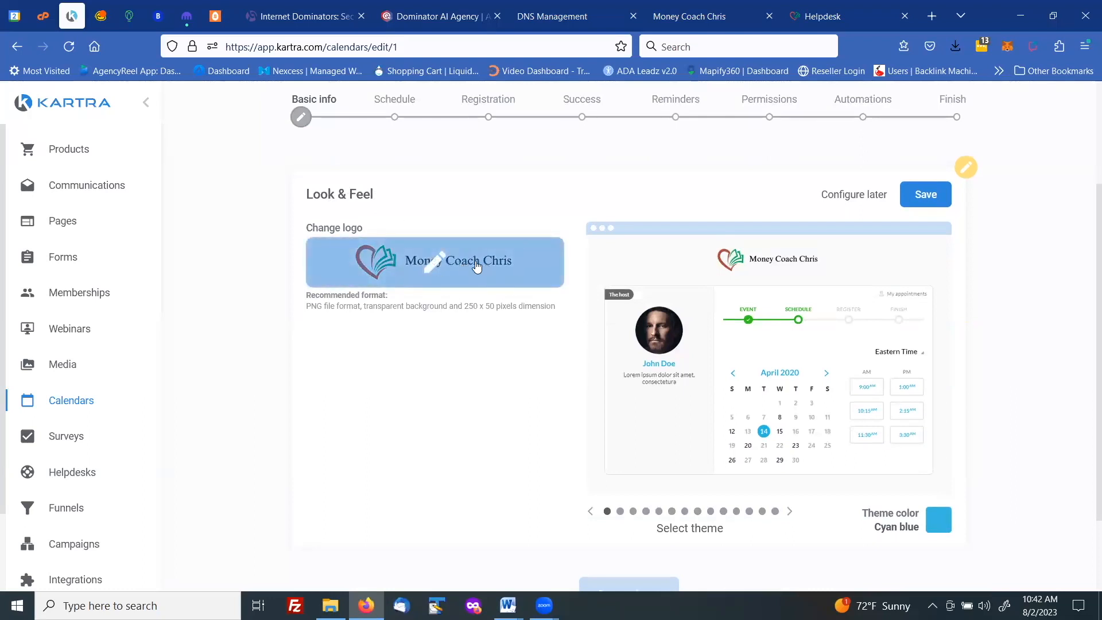
{"action": "left_click", "coordinate": [434, 266]}
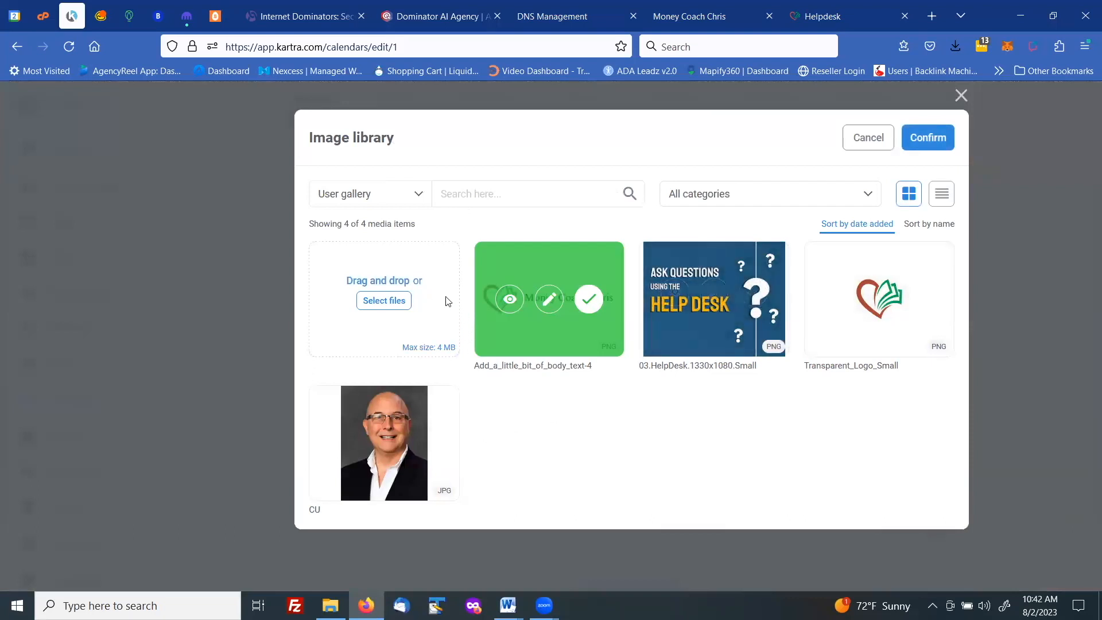
{"action": "left_click", "coordinate": [877, 140]}
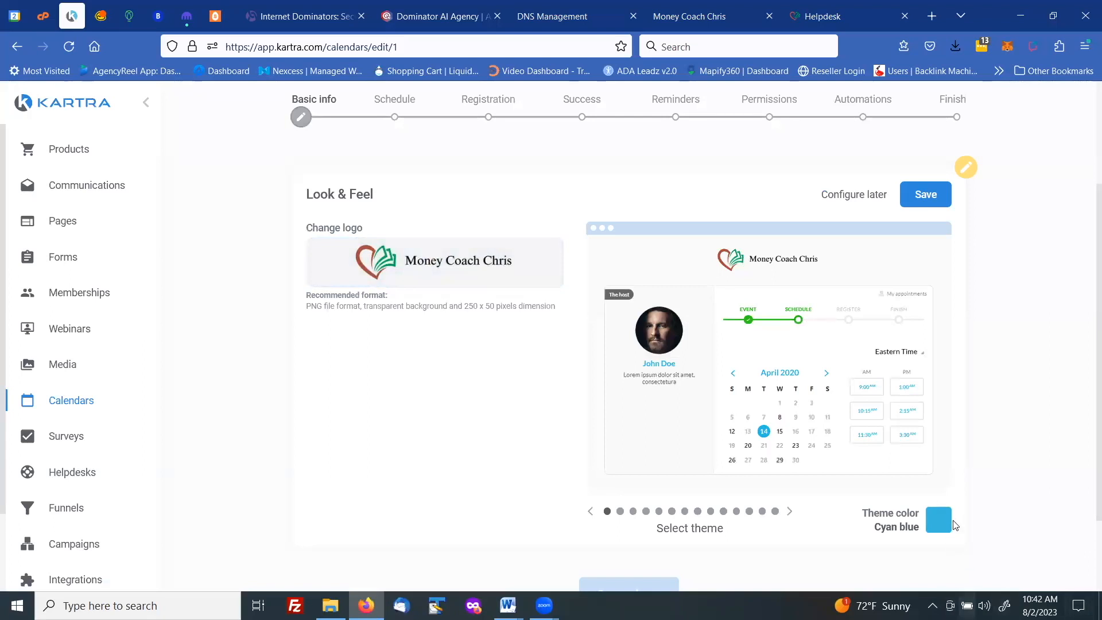
Save the calendar's look and feel with the Dark blue theme color and continue to the Schedule stage
{"action": "left_click", "coordinate": [790, 512]}
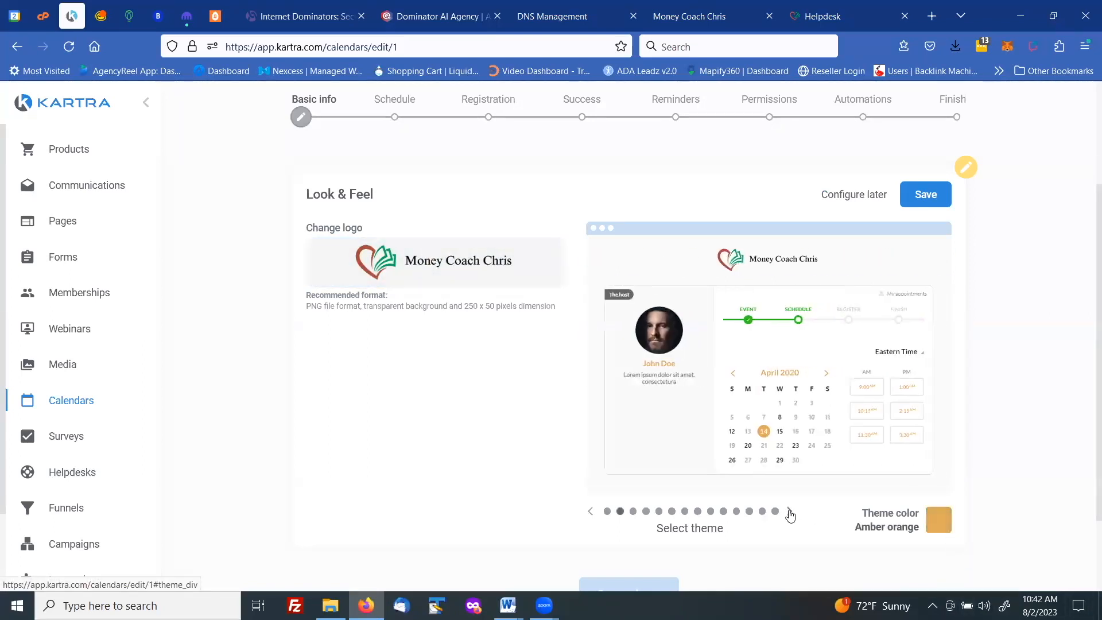
{"action": "left_click", "coordinate": [790, 512]}
{"action": "left_click", "coordinate": [791, 512]}
{"action": "double_click", "coordinate": [790, 512]}
{"action": "double_click", "coordinate": [790, 512]}
{"action": "double_click", "coordinate": [791, 512]}
{"action": "left_click", "coordinate": [790, 512]}
{"action": "double_click", "coordinate": [790, 512]}
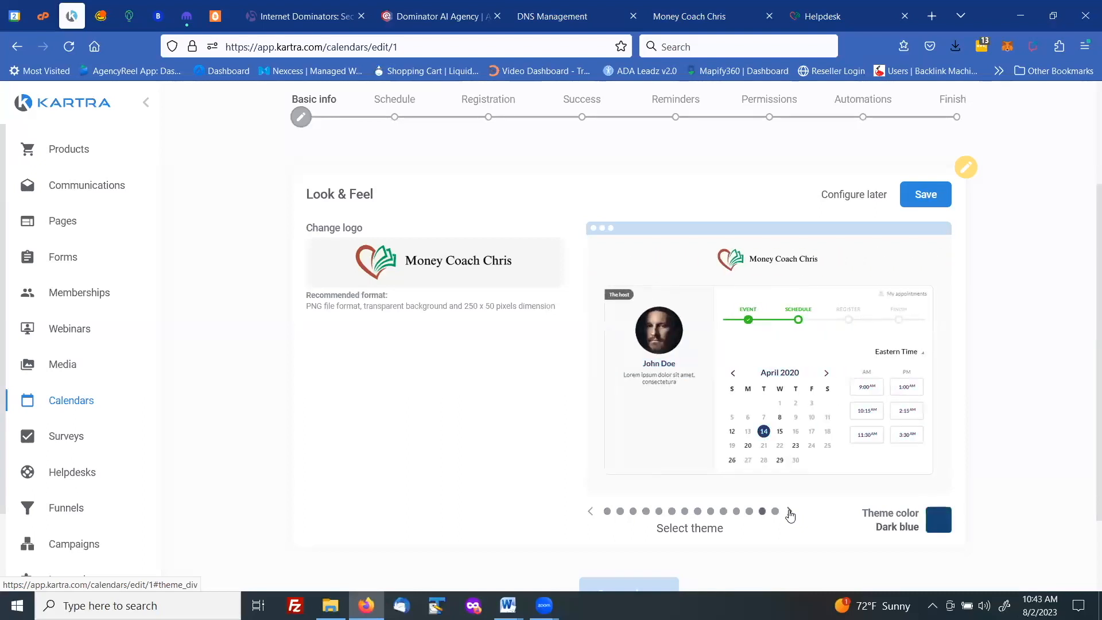
{"action": "left_click", "coordinate": [920, 202]}
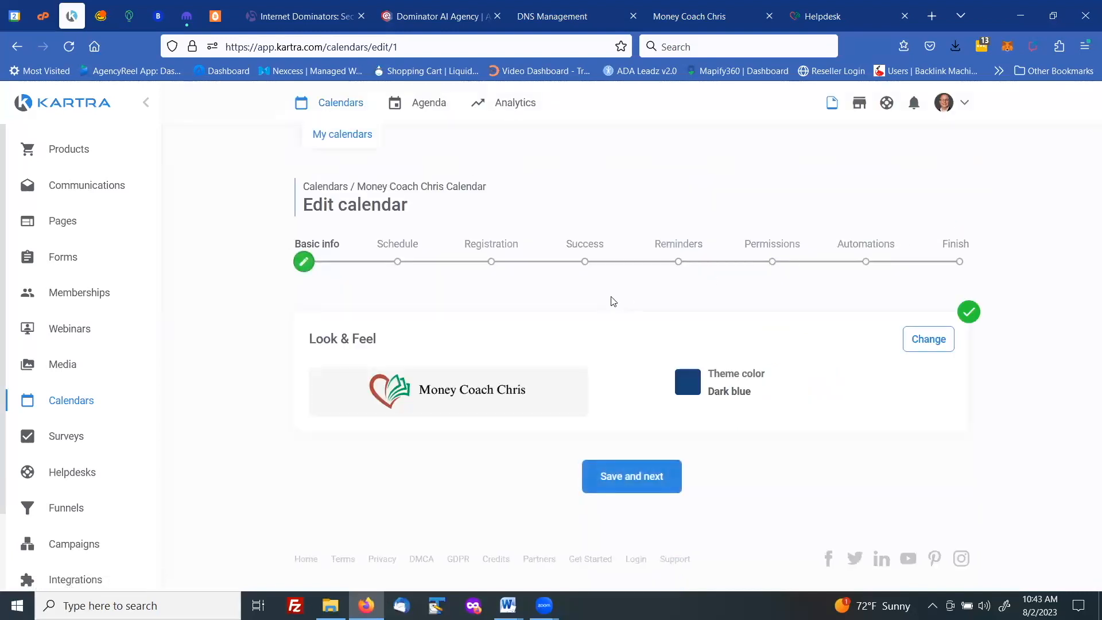
{"action": "left_click", "coordinate": [640, 477]}
Read and acknowledge the explanation about multiple classes within one calendar to reach the class settings
{"action": "scroll", "coordinate": [556, 330], "scroll_direction": "down", "scroll_amount": 2}
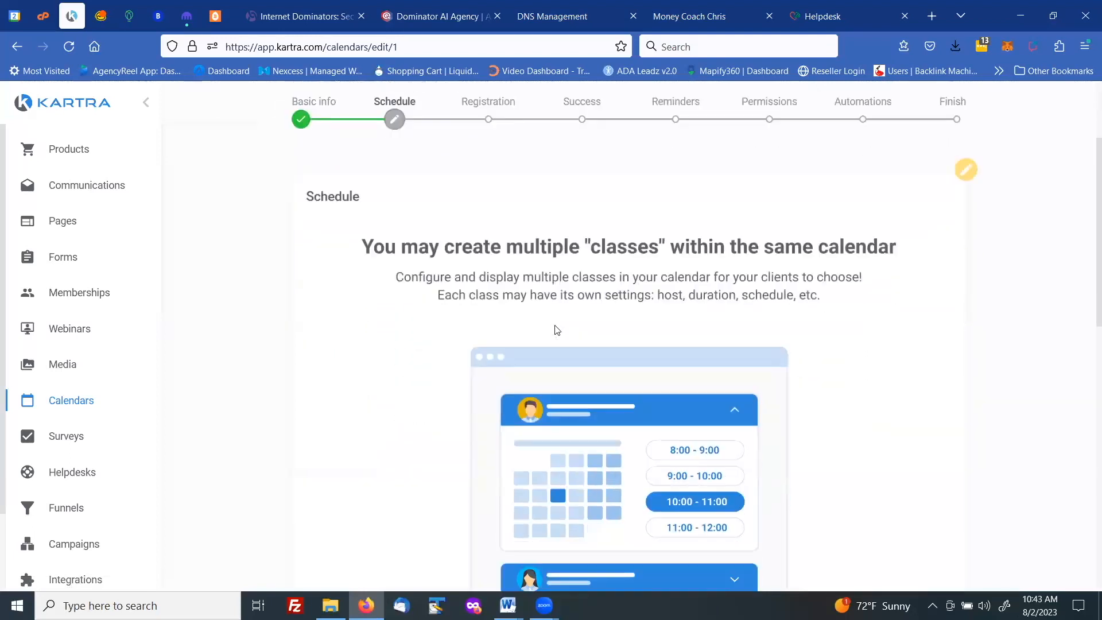
{"action": "scroll", "coordinate": [556, 330], "scroll_direction": "down", "scroll_amount": 8}
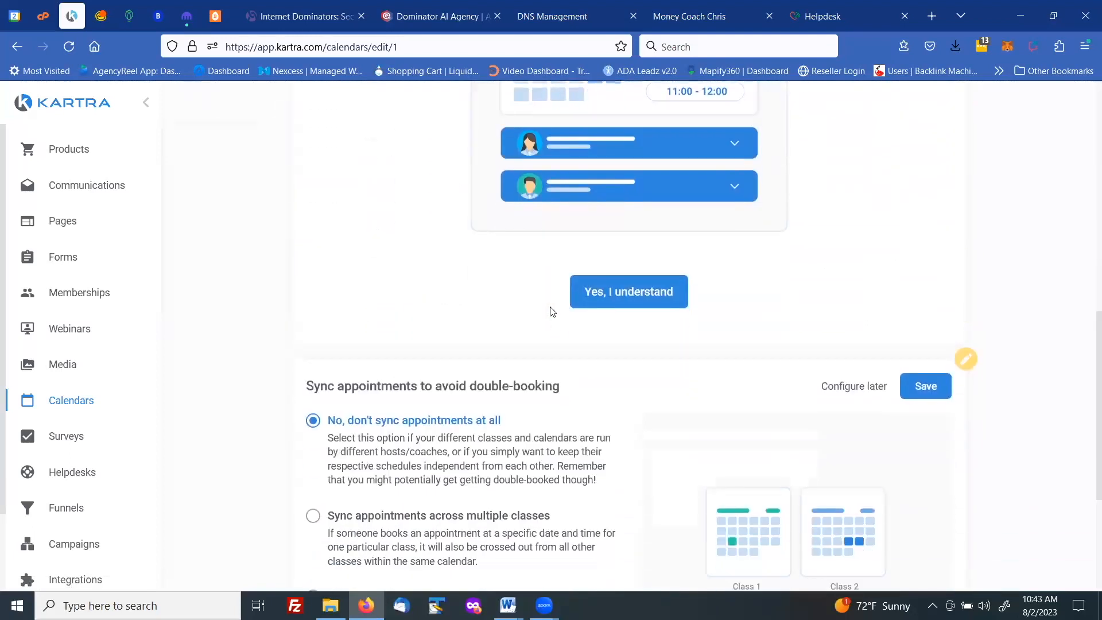
{"action": "scroll", "coordinate": [548, 289], "scroll_direction": "up", "scroll_amount": 6}
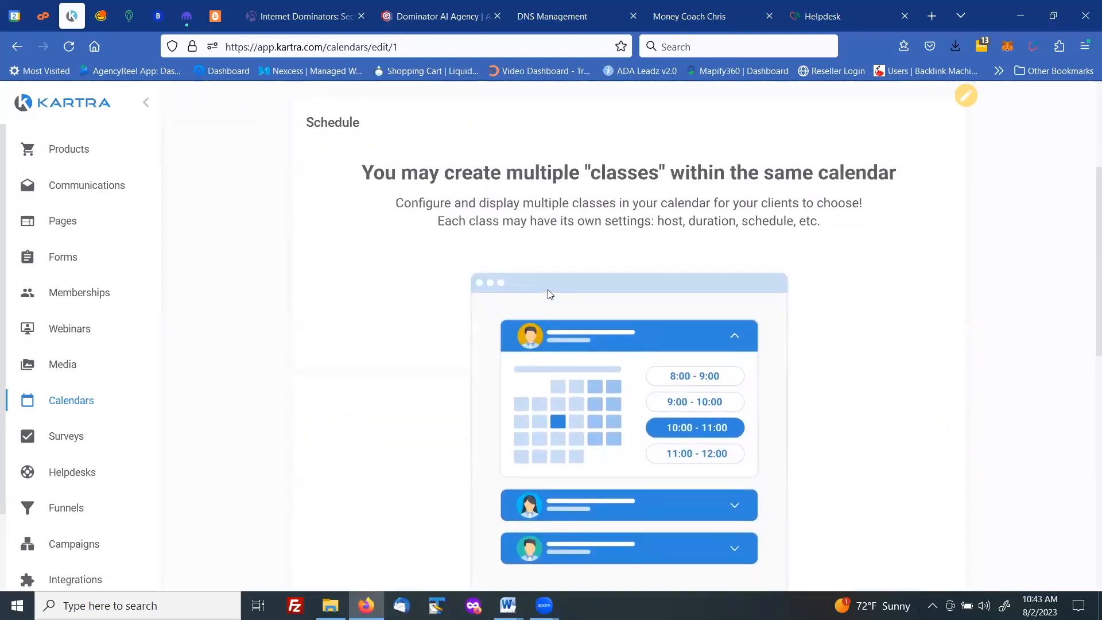
{"action": "scroll", "coordinate": [549, 293], "scroll_direction": "up", "scroll_amount": 1}
{"action": "scroll", "coordinate": [580, 281], "scroll_direction": "down", "scroll_amount": 3}
{"action": "scroll", "coordinate": [590, 262], "scroll_direction": "down", "scroll_amount": 2}
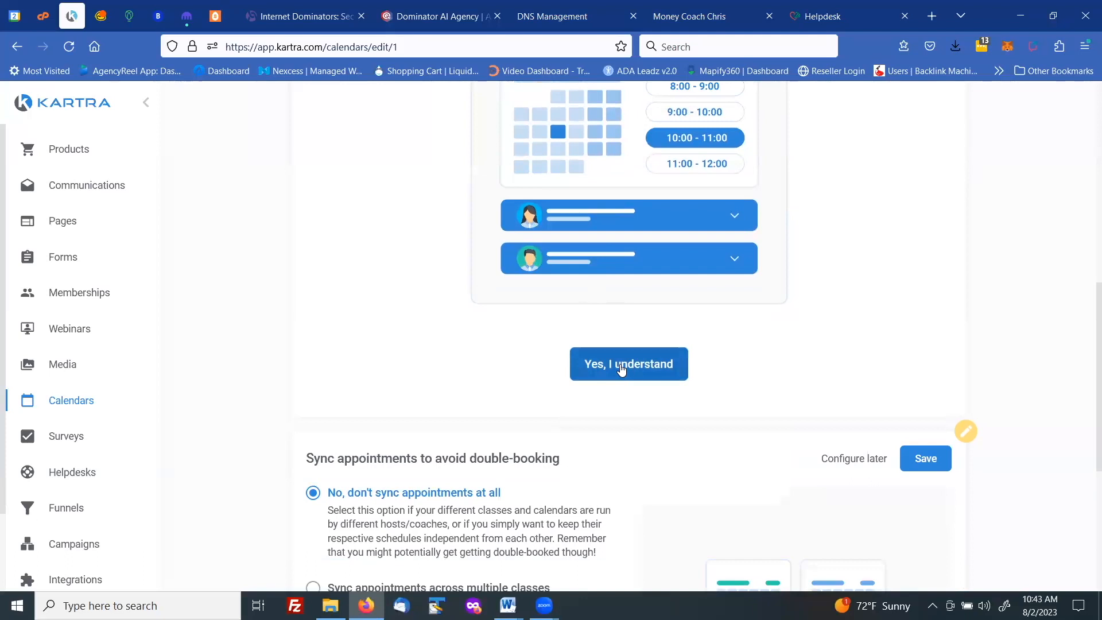
{"action": "scroll", "coordinate": [621, 369], "scroll_direction": "up", "scroll_amount": 5}
{"action": "scroll", "coordinate": [621, 369], "scroll_direction": "up", "scroll_amount": 1}
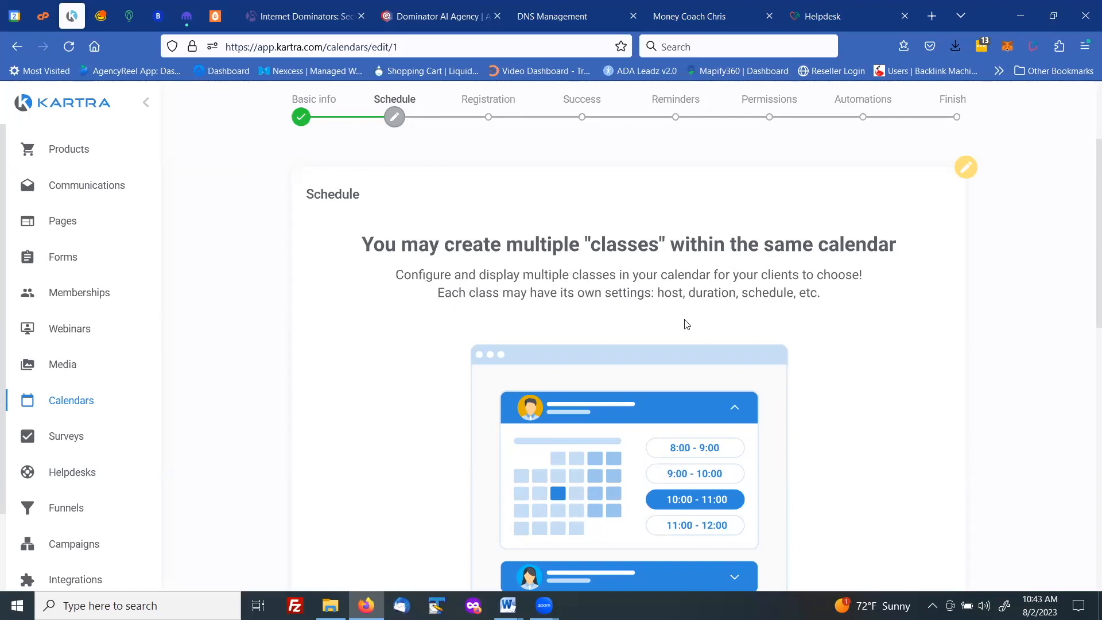
{"action": "scroll", "coordinate": [792, 330], "scroll_direction": "down", "scroll_amount": 8}
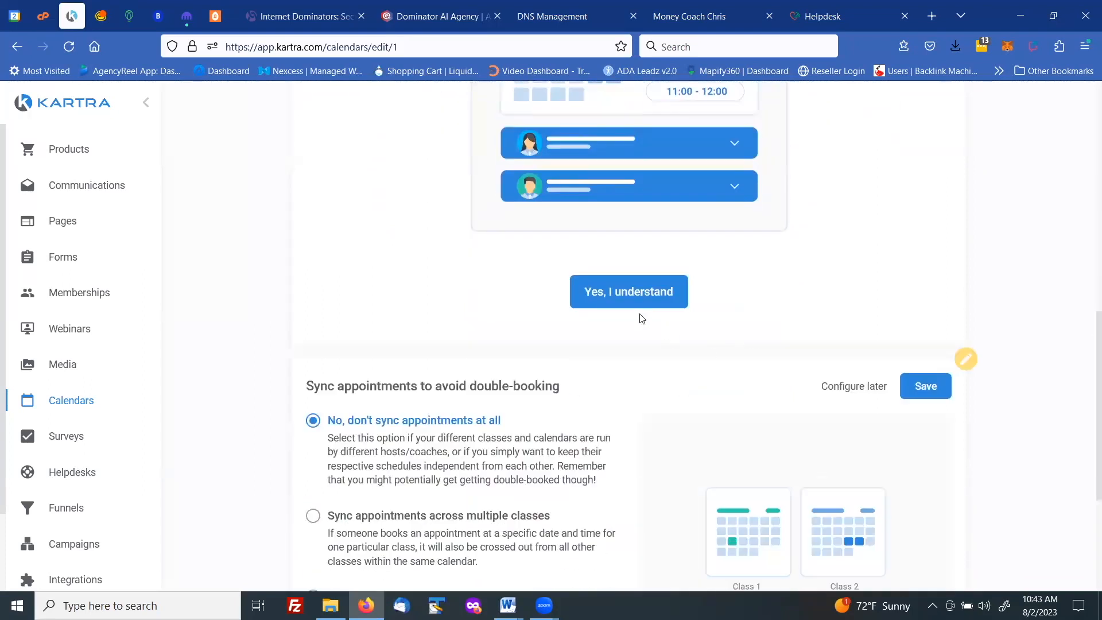
{"action": "left_click", "coordinate": [625, 292]}
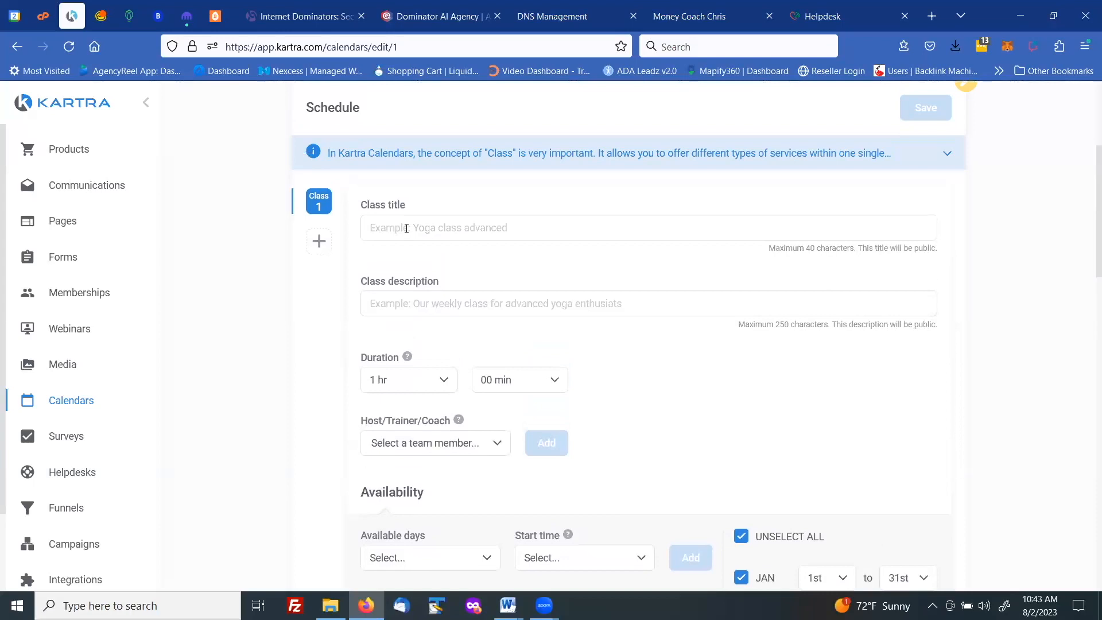
Look in the MCC Calendar folder, then switch to the READ ME document in Word and find its calendar folder notes
{"action": "left_click", "coordinate": [330, 606]}
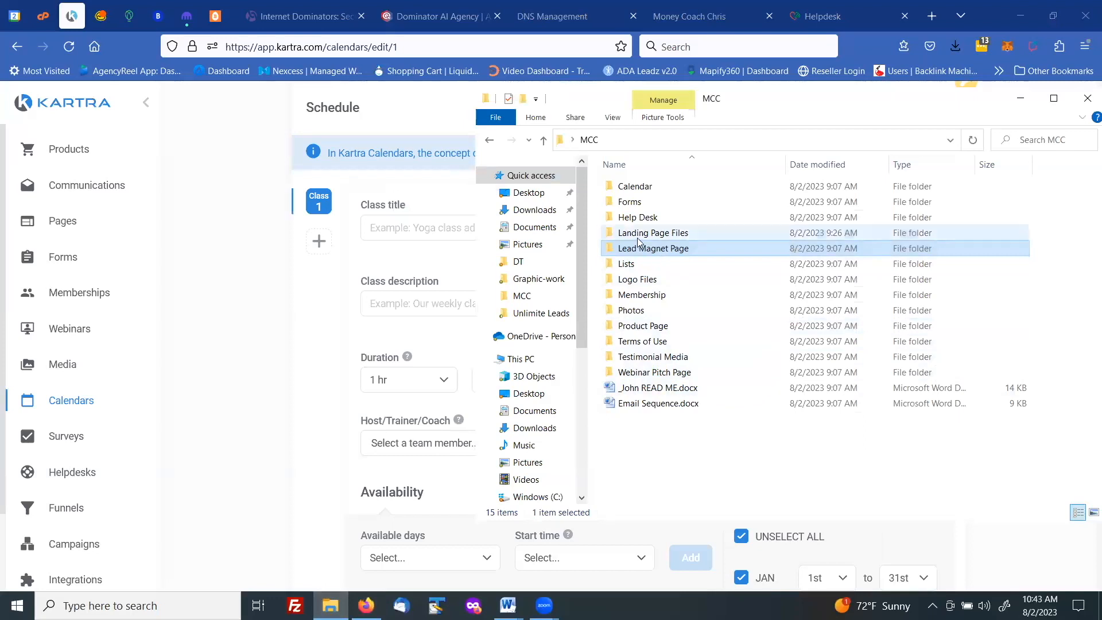
{"action": "double_click", "coordinate": [633, 187]}
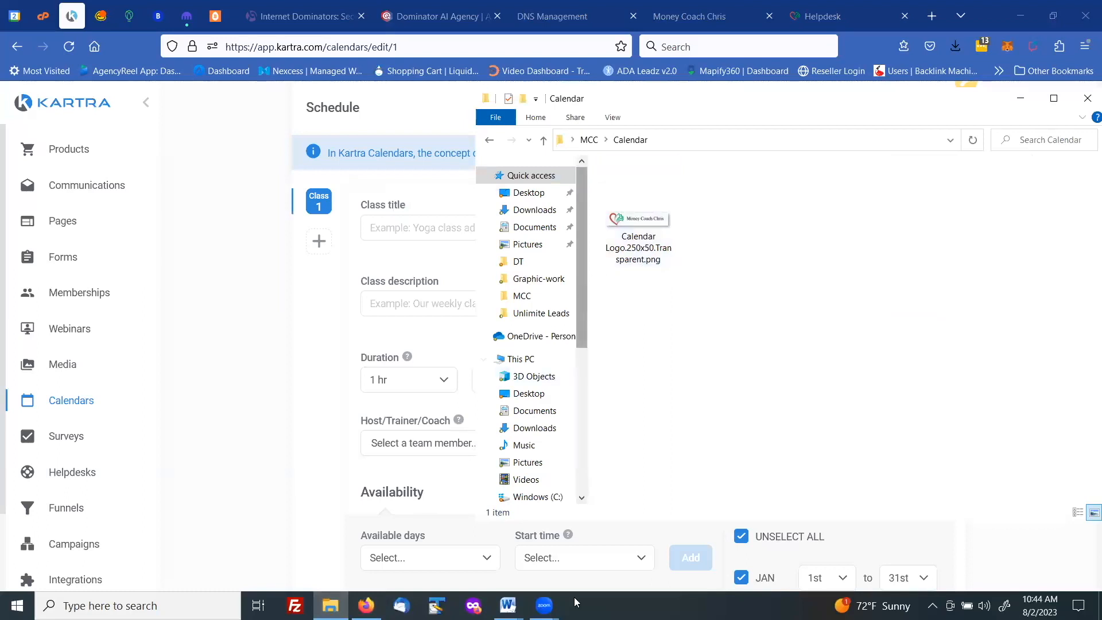
{"action": "left_click", "coordinate": [507, 605]}
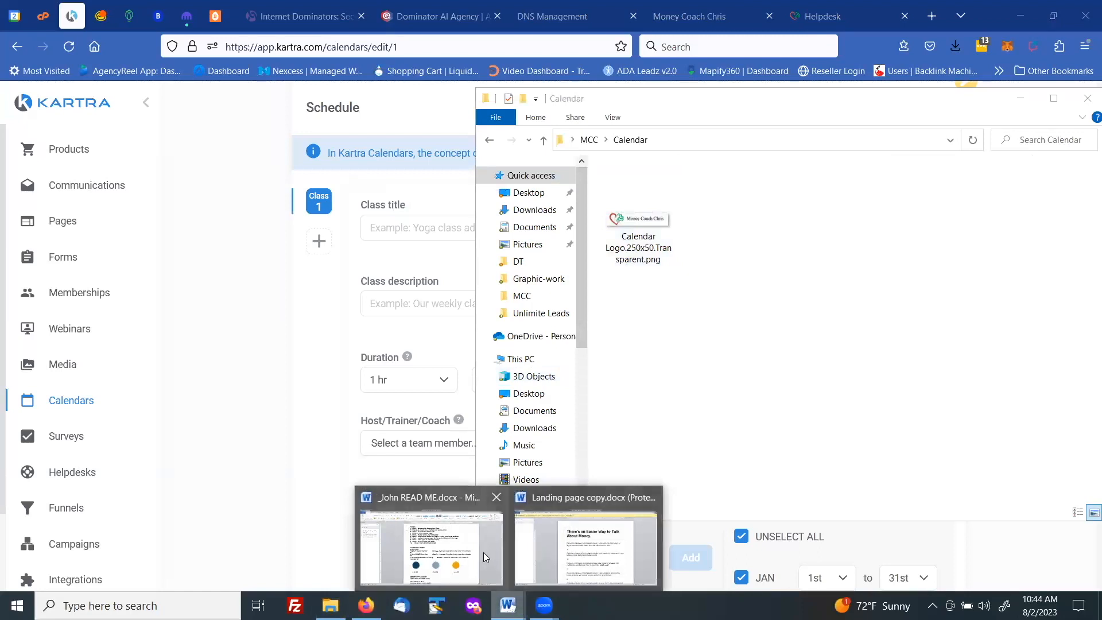
{"action": "left_click", "coordinate": [483, 552]}
{"action": "scroll", "coordinate": [638, 289], "scroll_direction": "up", "scroll_amount": 5}
{"action": "scroll", "coordinate": [638, 289], "scroll_direction": "down", "scroll_amount": 9}
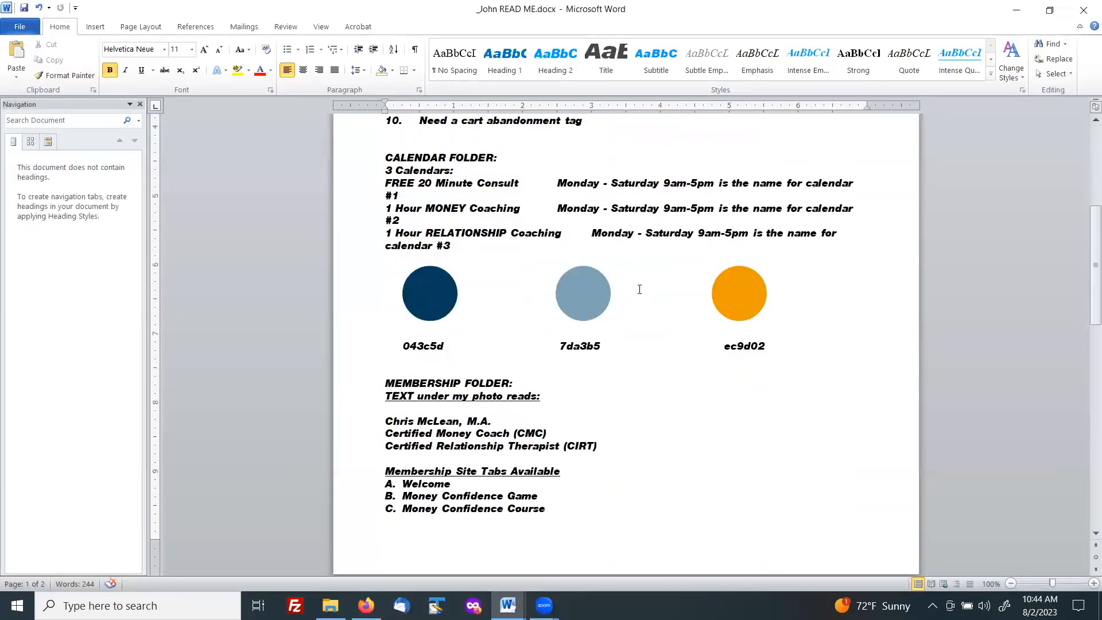
{"action": "scroll", "coordinate": [639, 289], "scroll_direction": "up", "scroll_amount": 1}
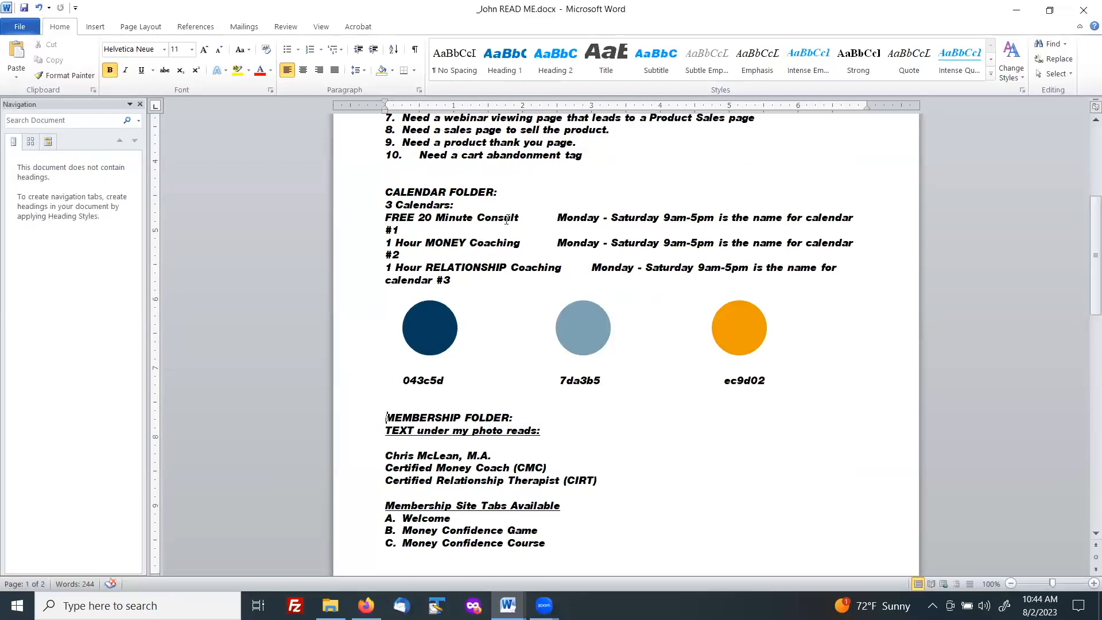
{"action": "left_click_drag", "start_coordinate": [520, 218], "coordinate": [385, 218]}
{"action": "right_click", "coordinate": [397, 219]}
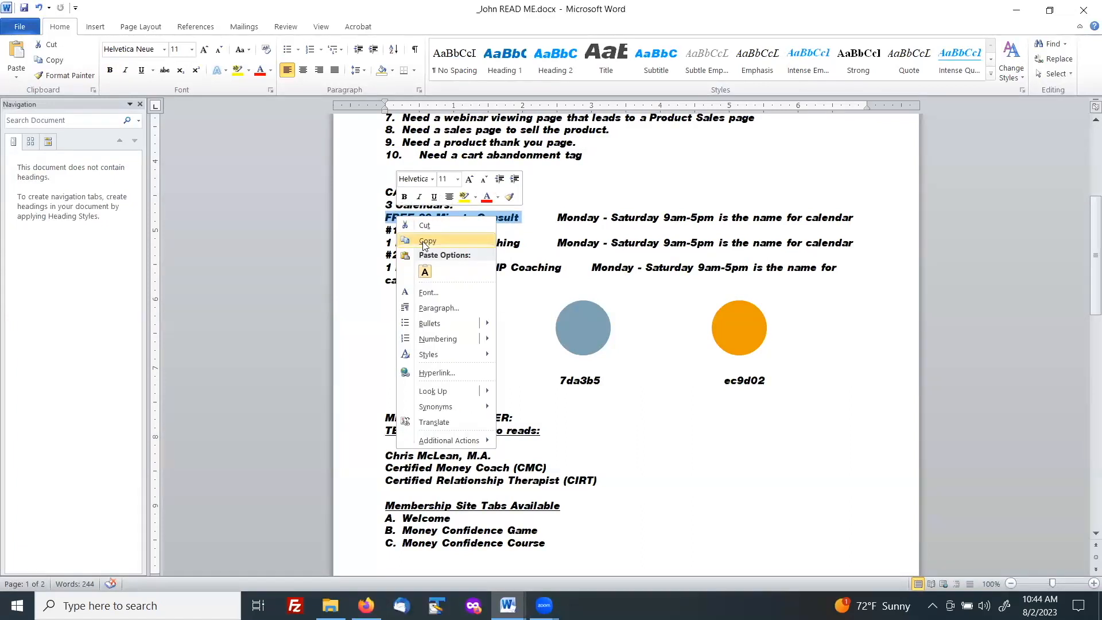
{"action": "left_click", "coordinate": [424, 241]}
{"action": "left_click", "coordinate": [366, 605]}
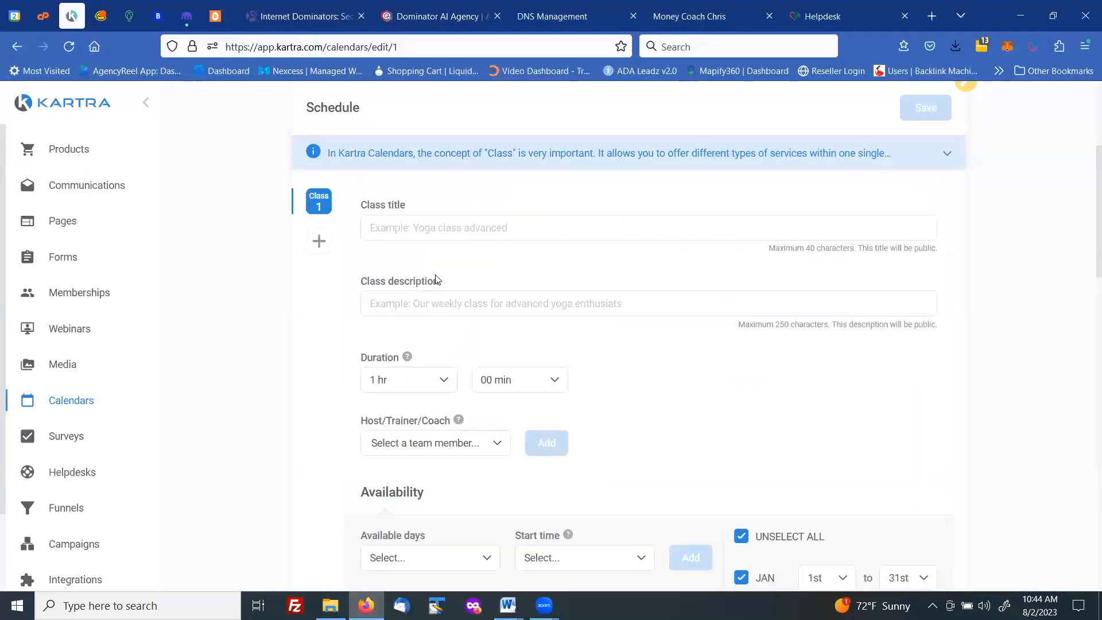
{"action": "right_click", "coordinate": [403, 229]}
{"action": "left_click", "coordinate": [437, 336]}
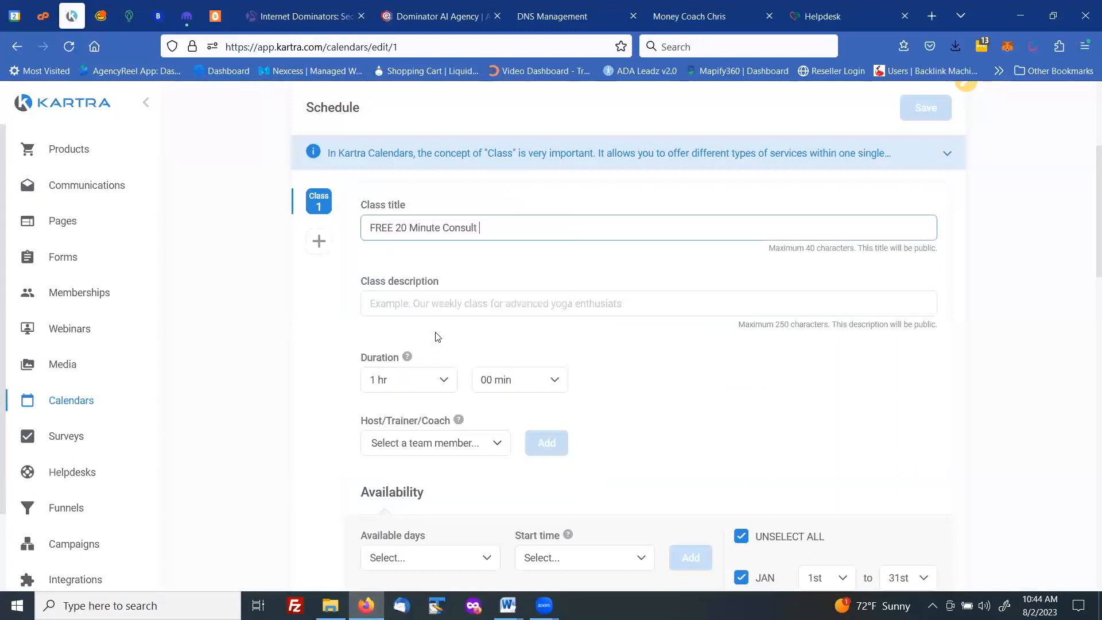
Paste "FREE 20 Minute Consult" as the class description for Class 1
{"action": "left_click", "coordinate": [407, 305]}
{"action": "right_click", "coordinate": [406, 304]}
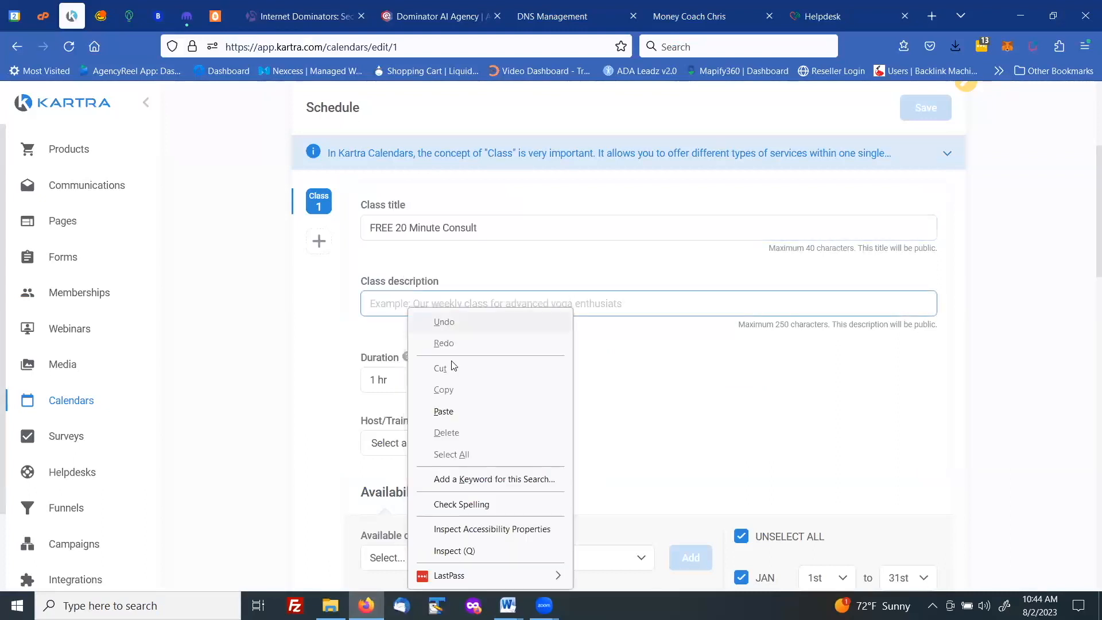
{"action": "left_click", "coordinate": [442, 410]}
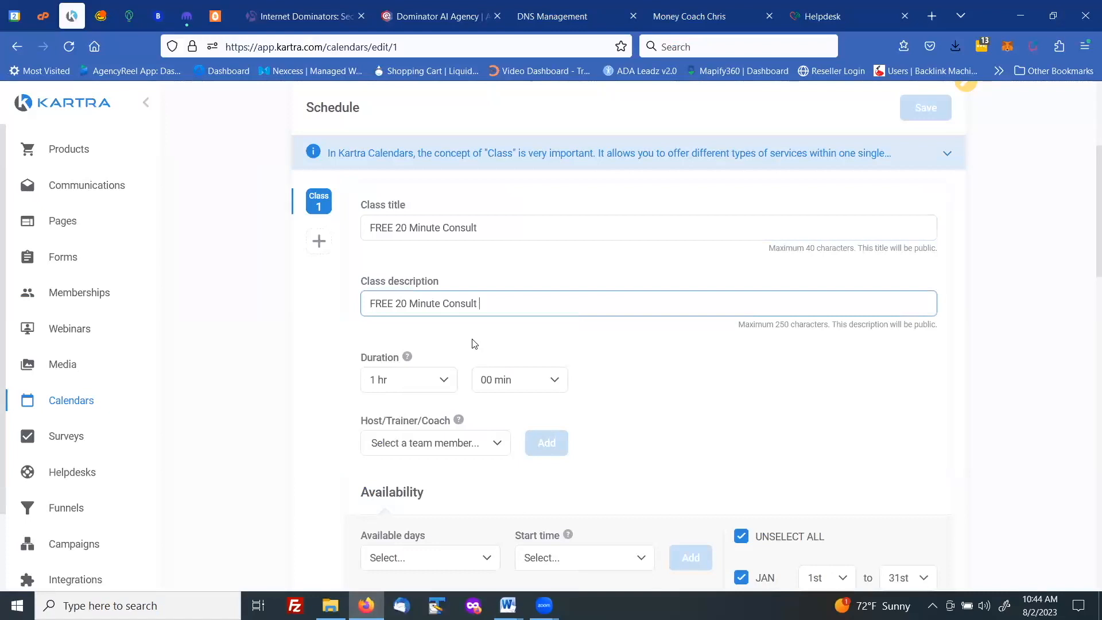
Set the duration of Class 1 to 0 hr 20 min
{"action": "left_click", "coordinate": [443, 384]}
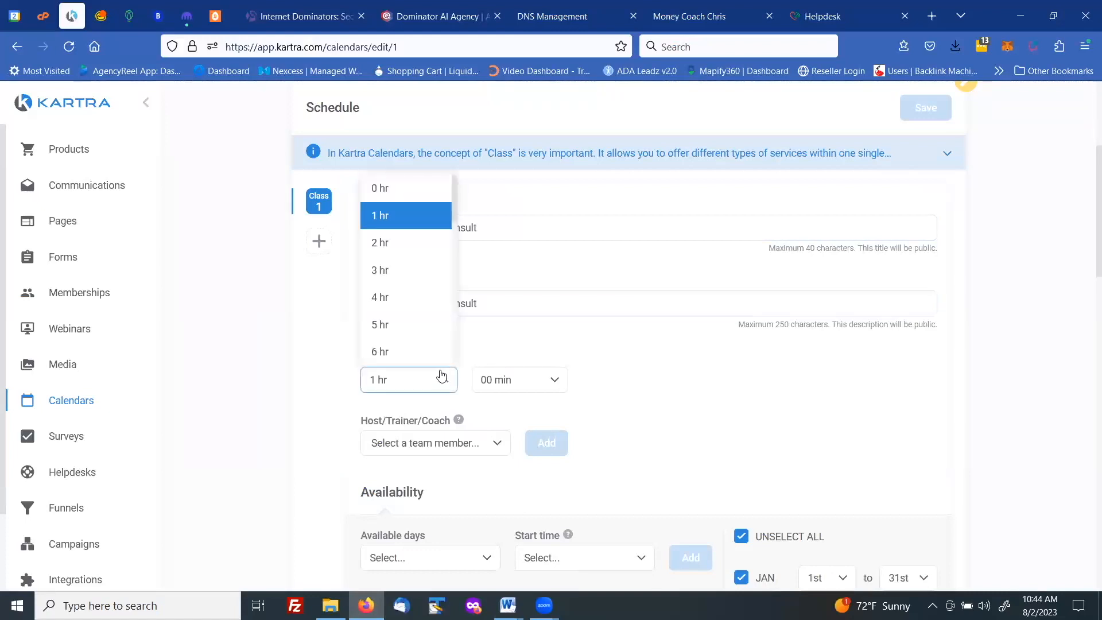
{"action": "scroll", "coordinate": [413, 309], "scroll_direction": "up", "scroll_amount": 1}
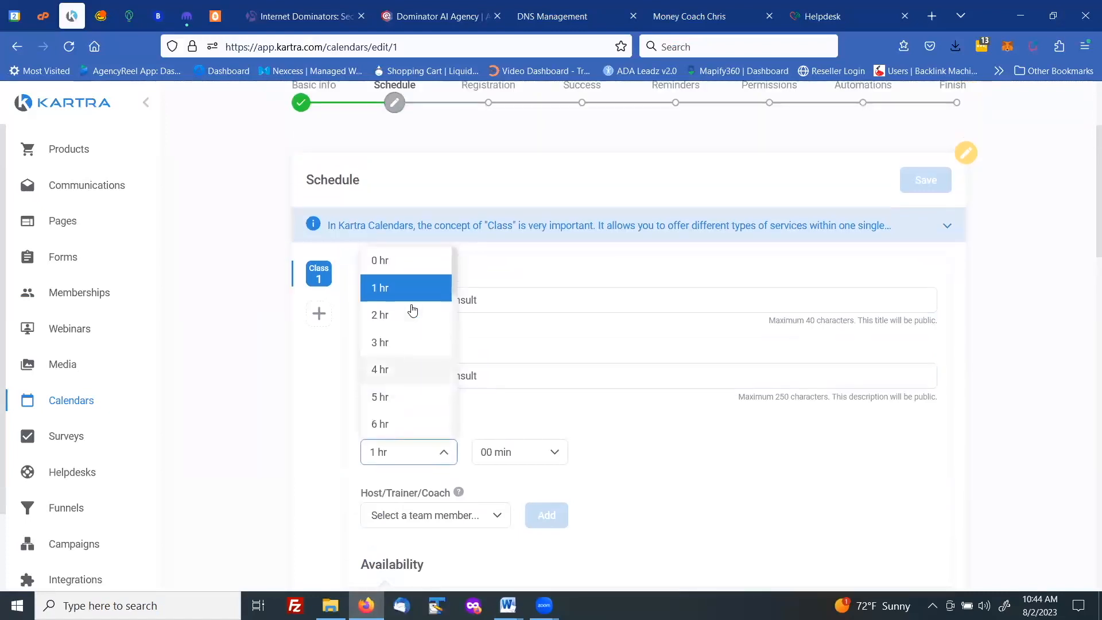
{"action": "left_click", "coordinate": [406, 258]}
{"action": "left_click", "coordinate": [515, 457]}
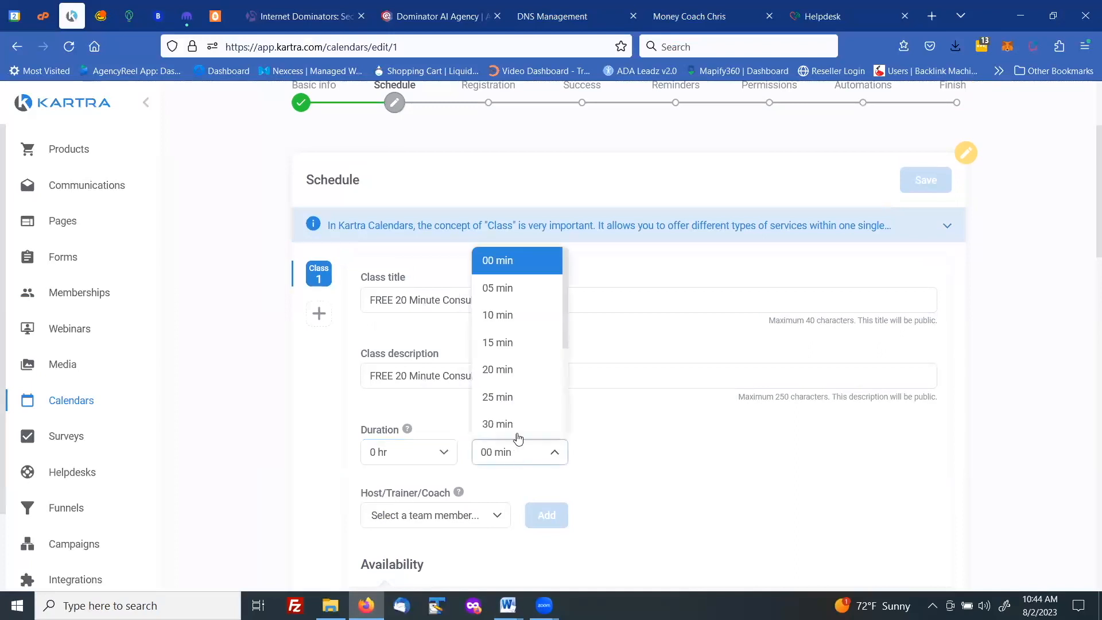
{"action": "left_click", "coordinate": [503, 367]}
{"action": "scroll", "coordinate": [603, 443], "scroll_direction": "down", "scroll_amount": 4}
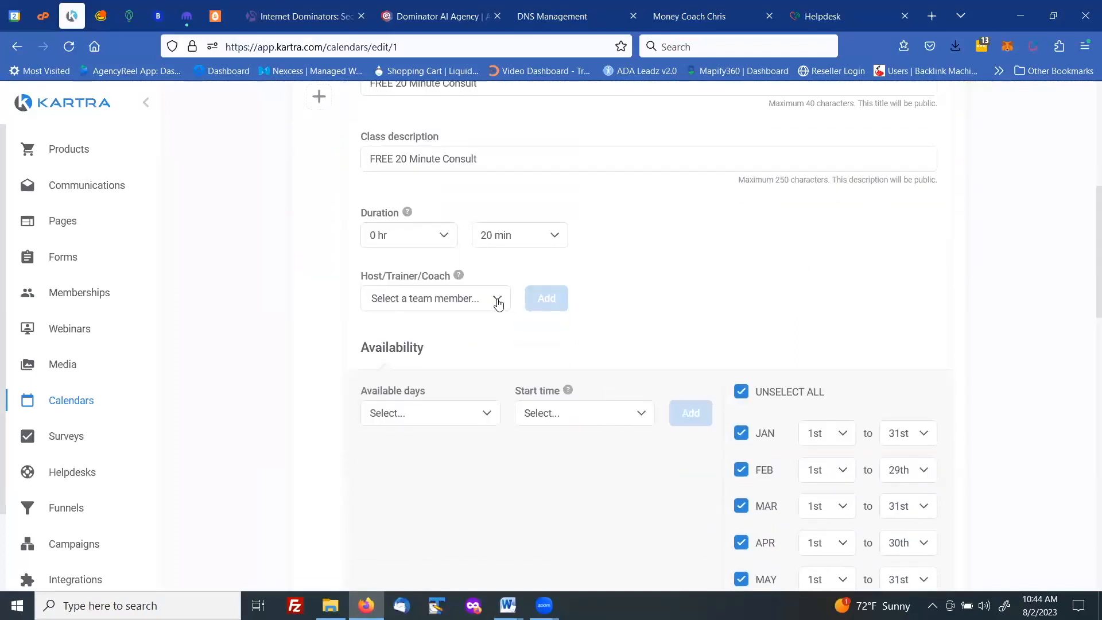
Add the listed team member as the host/coach of Class 1
{"action": "left_click", "coordinate": [497, 300]}
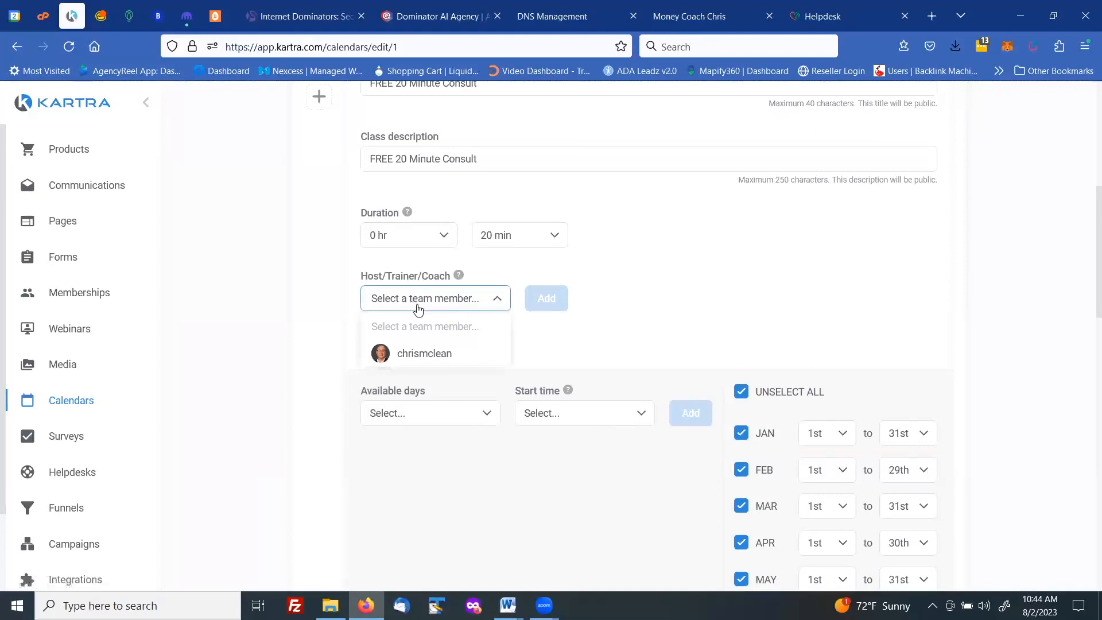
{"action": "left_click", "coordinate": [418, 357]}
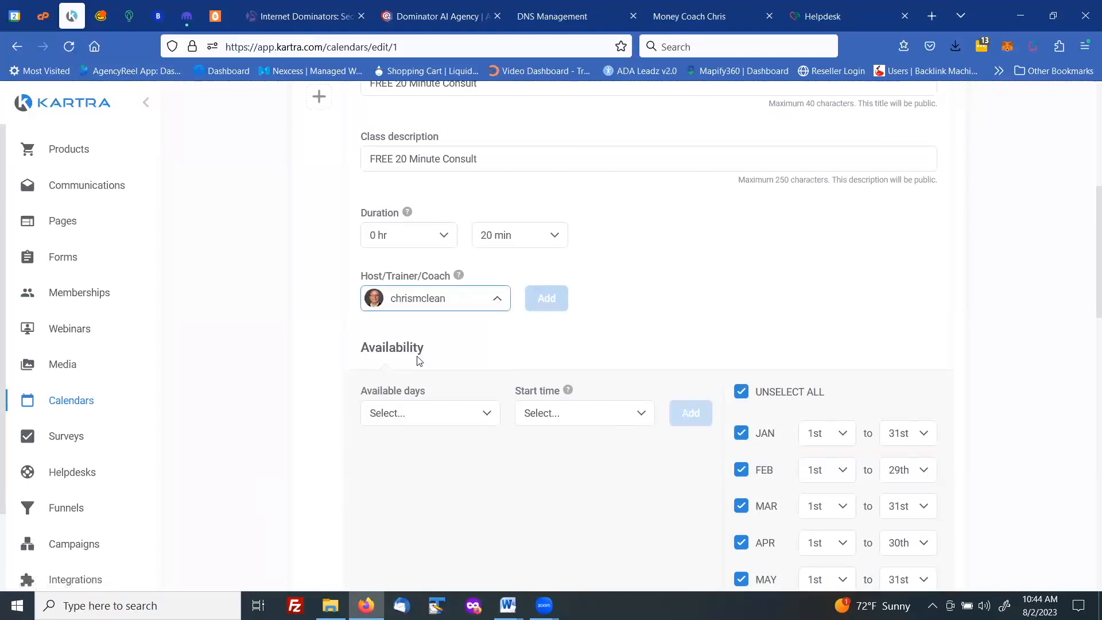
{"action": "left_click", "coordinate": [548, 305]}
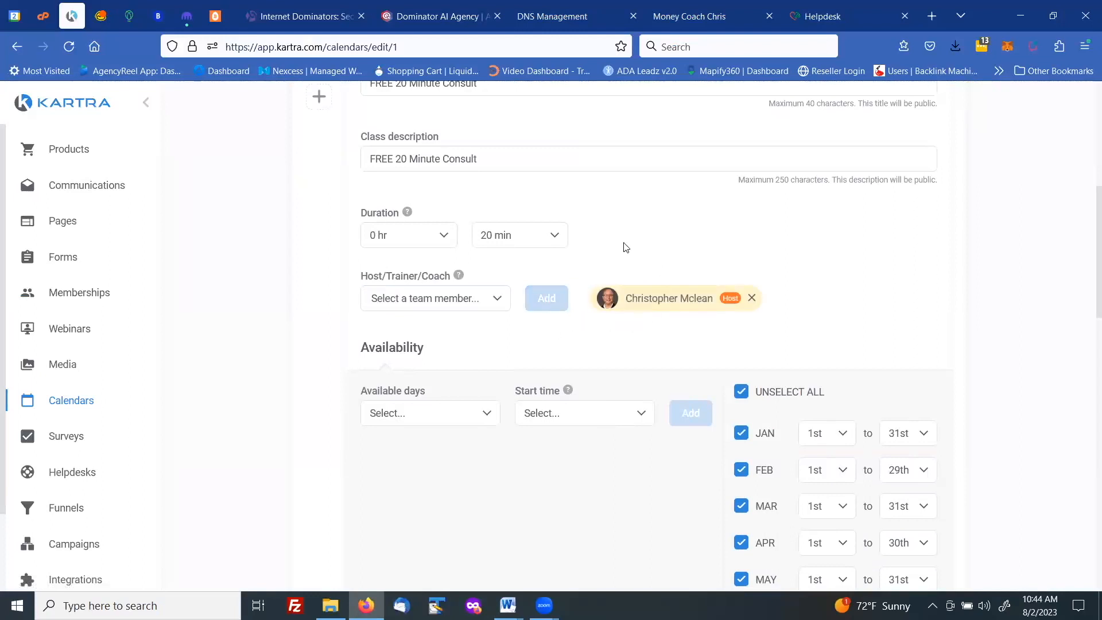
Review the availability settings, check the consult's days and hours in the READ ME document in Word, and return to Kartra
{"action": "scroll", "coordinate": [619, 250], "scroll_direction": "up", "scroll_amount": 3}
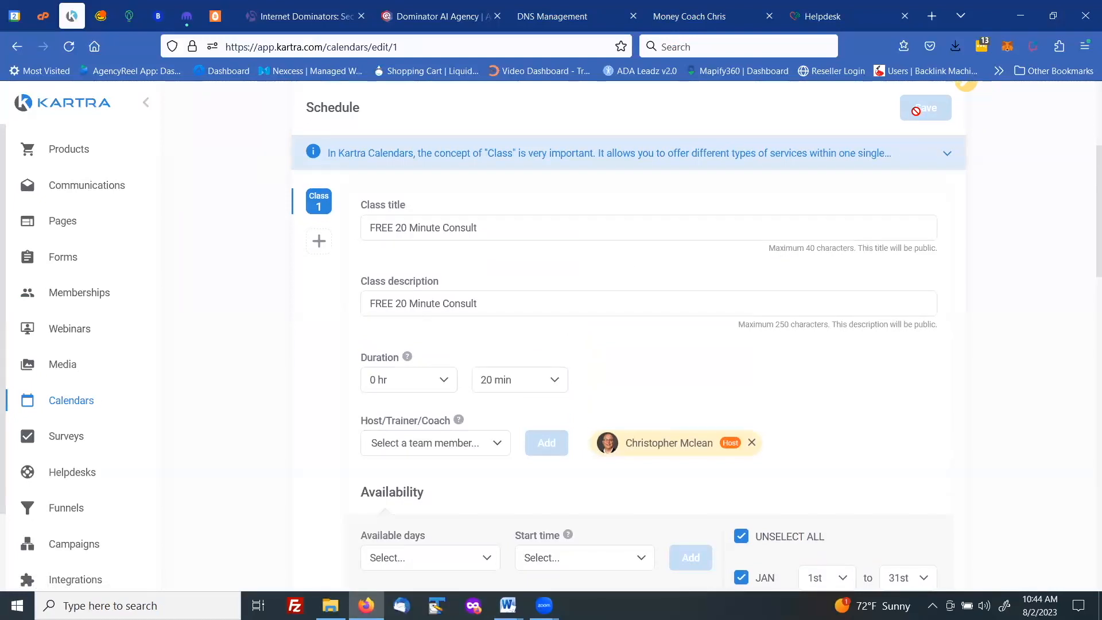
{"action": "scroll", "coordinate": [782, 344], "scroll_direction": "down", "scroll_amount": 5}
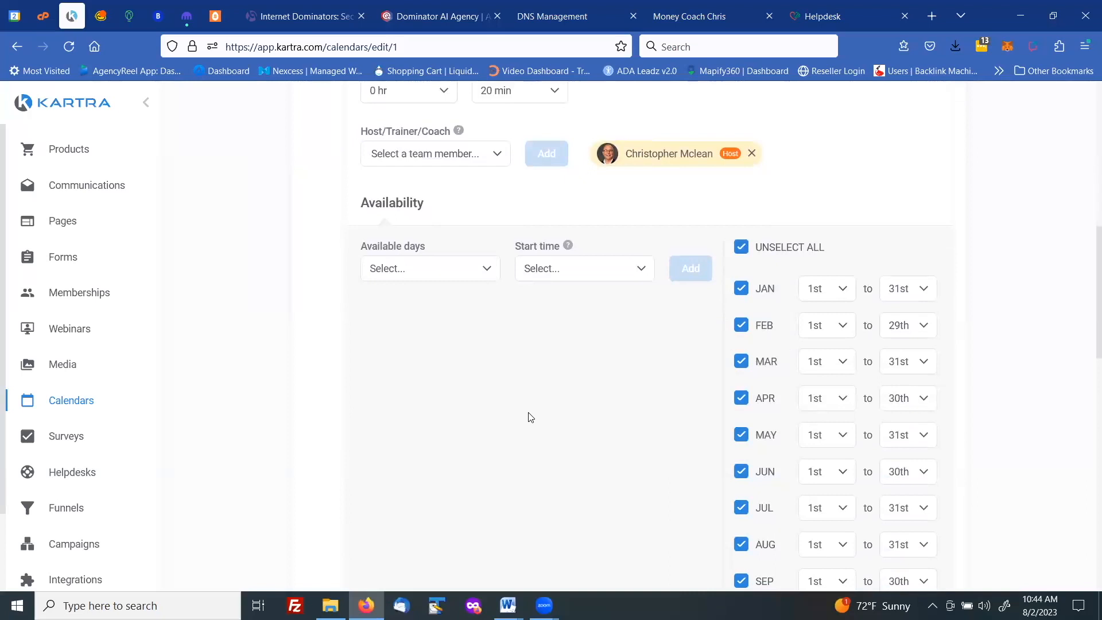
{"action": "scroll", "coordinate": [531, 393], "scroll_direction": "down", "scroll_amount": 4}
{"action": "scroll", "coordinate": [531, 394], "scroll_direction": "up", "scroll_amount": 4}
{"action": "left_click", "coordinate": [507, 605]}
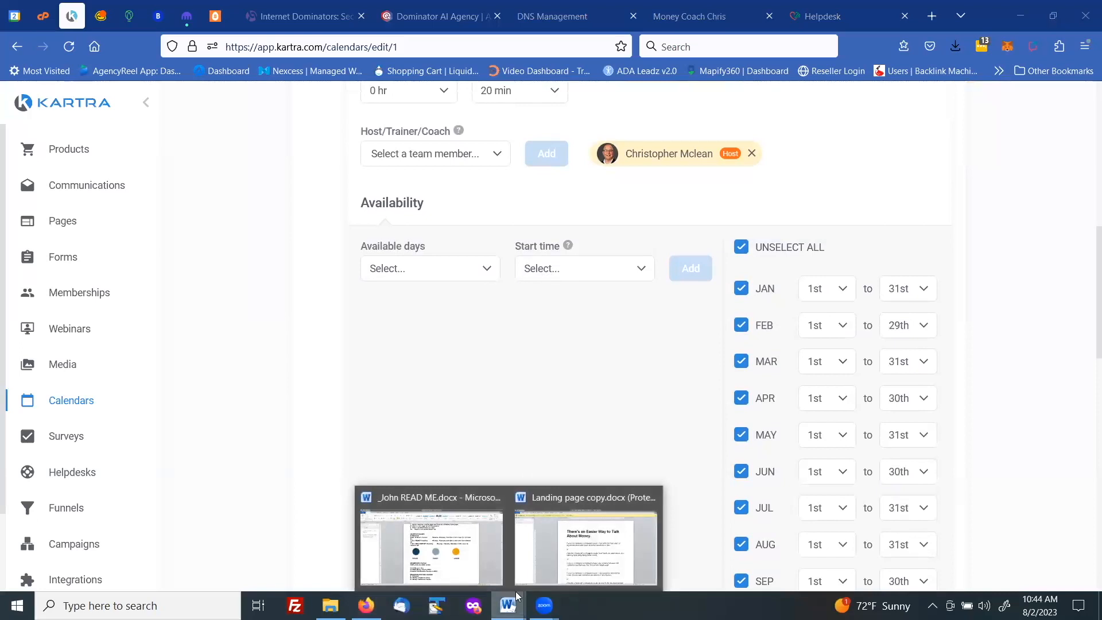
{"action": "left_click", "coordinate": [485, 547]}
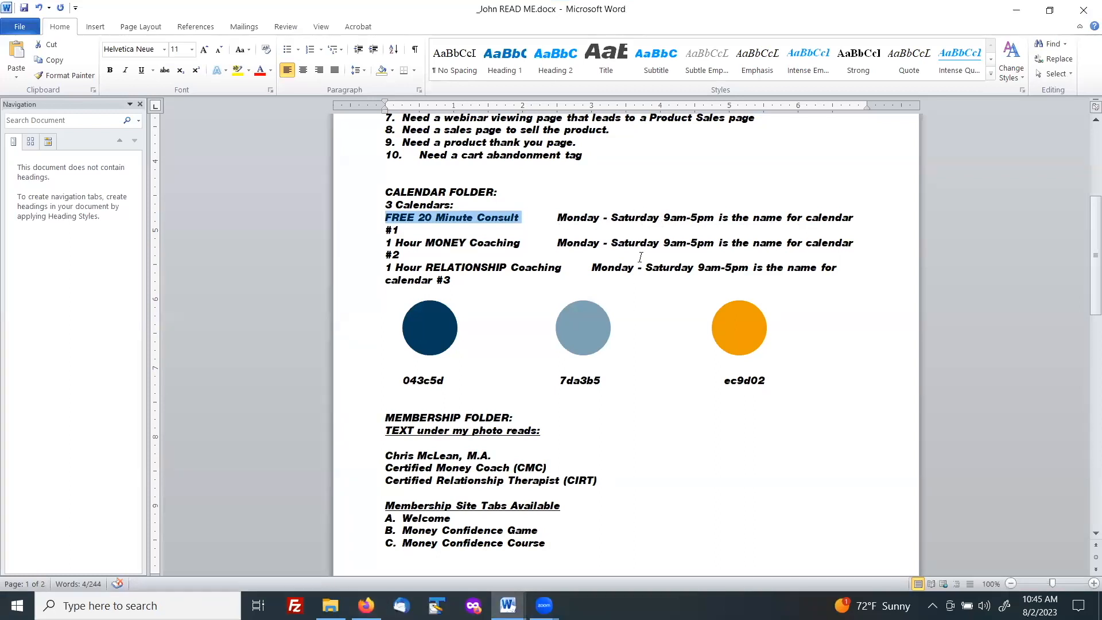
{"action": "left_click", "coordinate": [366, 605]}
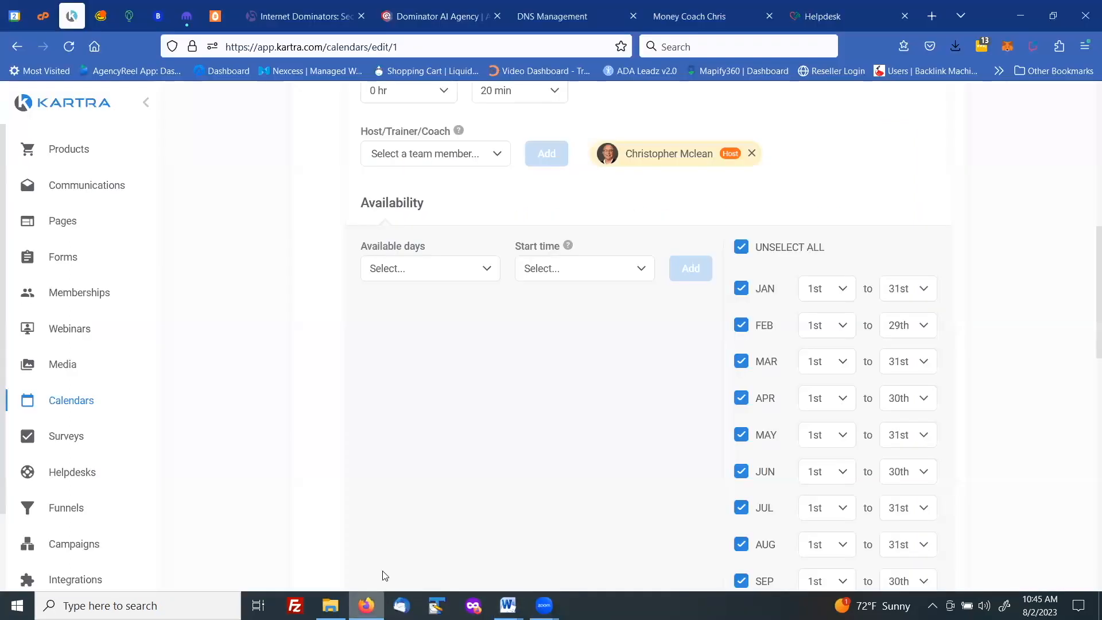
Select Monday through Saturday as the available days for Class 1
{"action": "left_click", "coordinate": [485, 274]}
{"action": "left_click", "coordinate": [378, 326]}
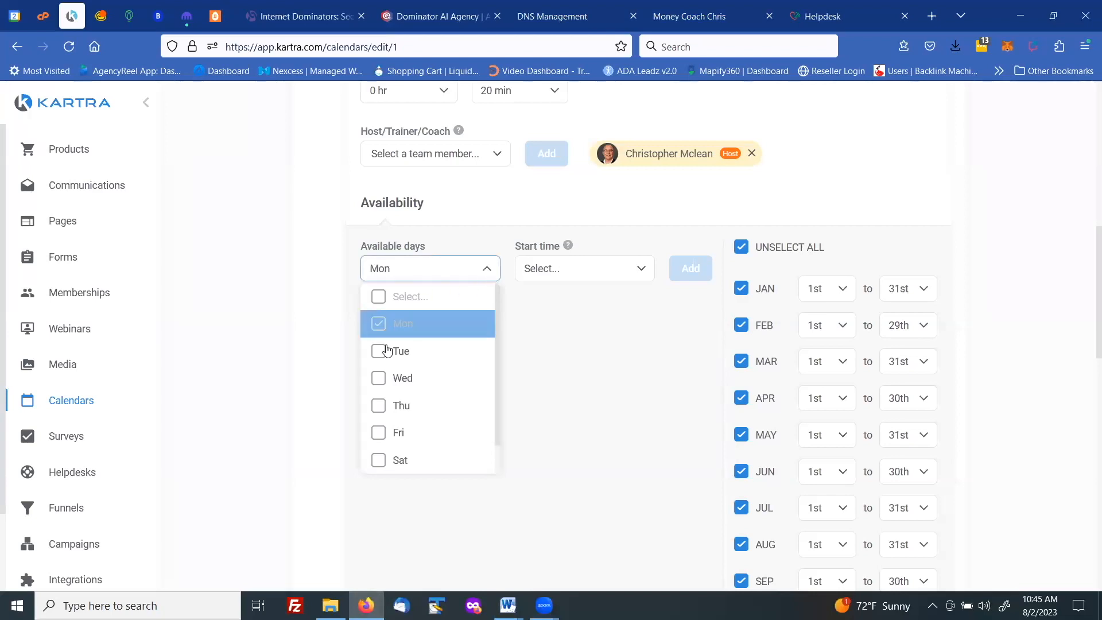
{"action": "left_click", "coordinate": [378, 352]}
{"action": "left_click", "coordinate": [378, 379]}
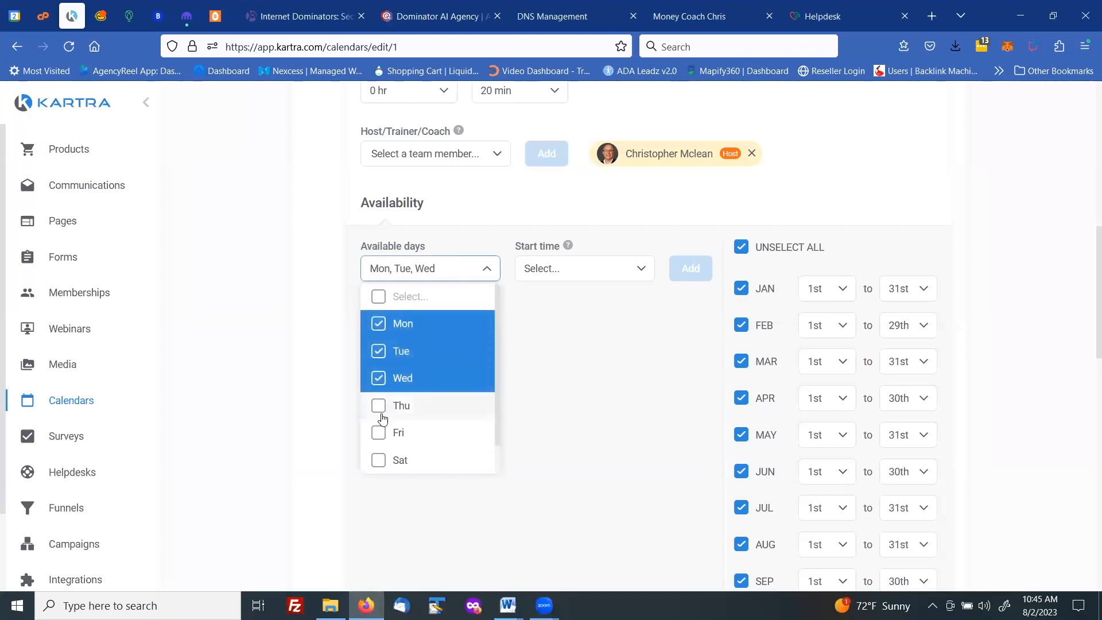
{"action": "left_click", "coordinate": [378, 406]}
{"action": "left_click", "coordinate": [378, 432]}
{"action": "left_click", "coordinate": [416, 459]}
{"action": "scroll", "coordinate": [425, 436], "scroll_direction": "down", "scroll_amount": 1}
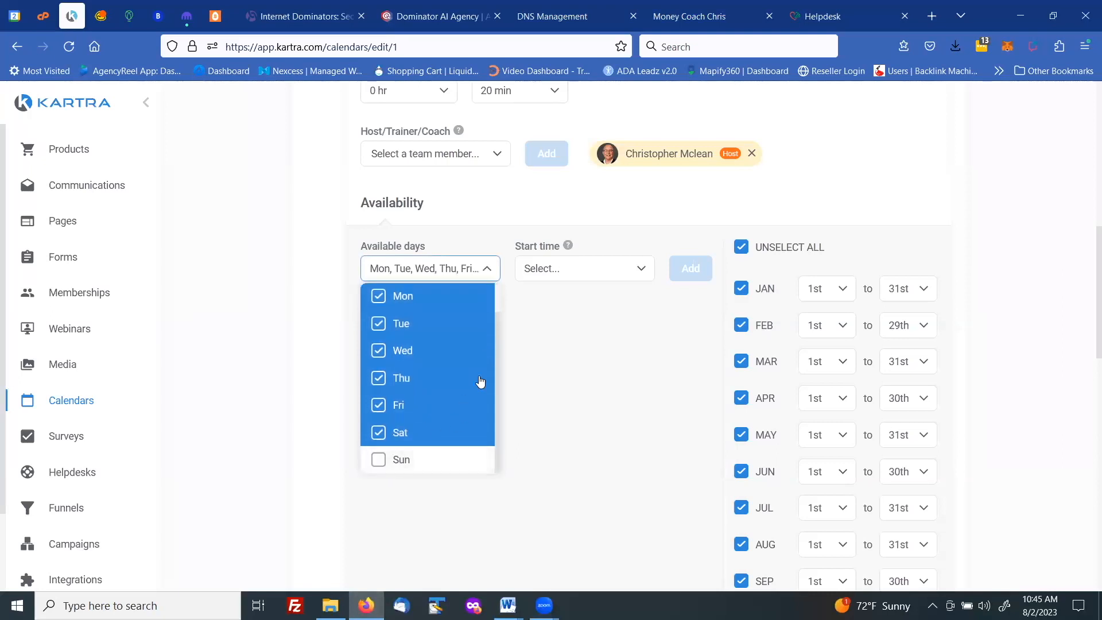
Set the start time to 12:00 pm and add the slot to the class availability
{"action": "left_click", "coordinate": [600, 278]}
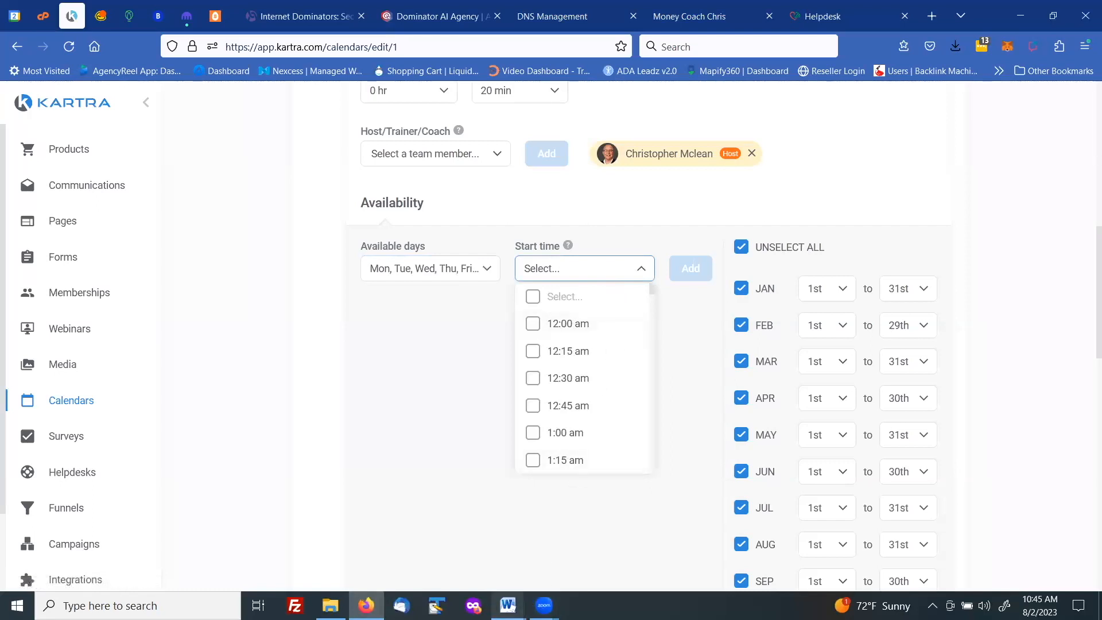
{"action": "mouse_move", "coordinate": [508, 605]}
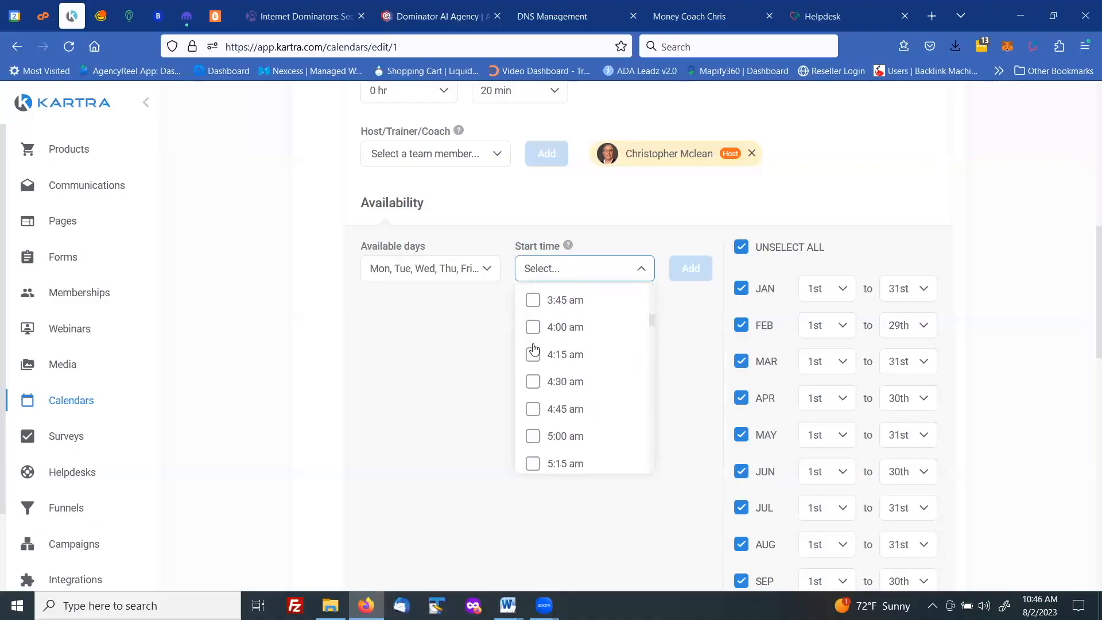
{"action": "scroll", "coordinate": [533, 350], "scroll_direction": "down", "scroll_amount": 2}
{"action": "scroll", "coordinate": [533, 348], "scroll_direction": "down", "scroll_amount": 10}
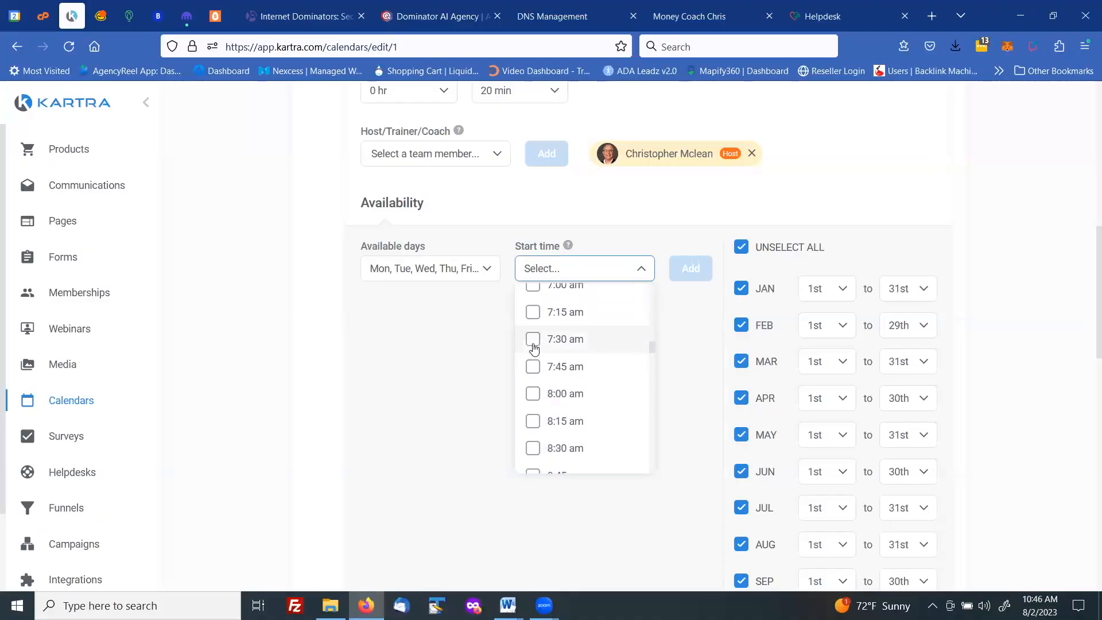
{"action": "scroll", "coordinate": [534, 348], "scroll_direction": "down", "scroll_amount": 6}
{"action": "scroll", "coordinate": [534, 349], "scroll_direction": "up", "scroll_amount": 2}
{"action": "scroll", "coordinate": [534, 348], "scroll_direction": "up", "scroll_amount": 3}
{"action": "left_click", "coordinate": [534, 332]}
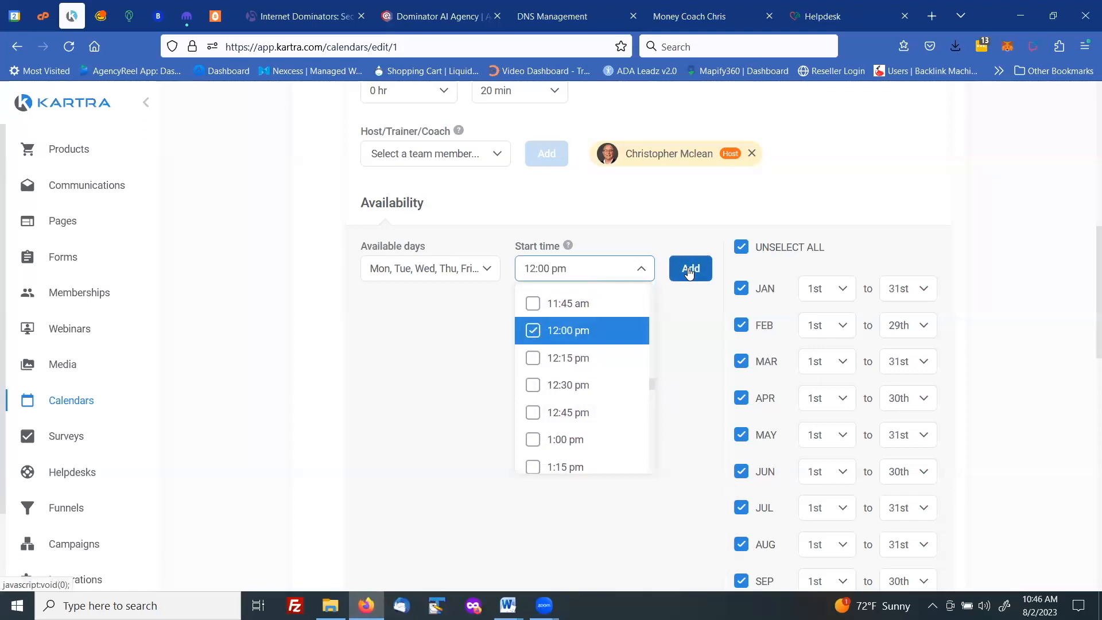
{"action": "left_click", "coordinate": [689, 271]}
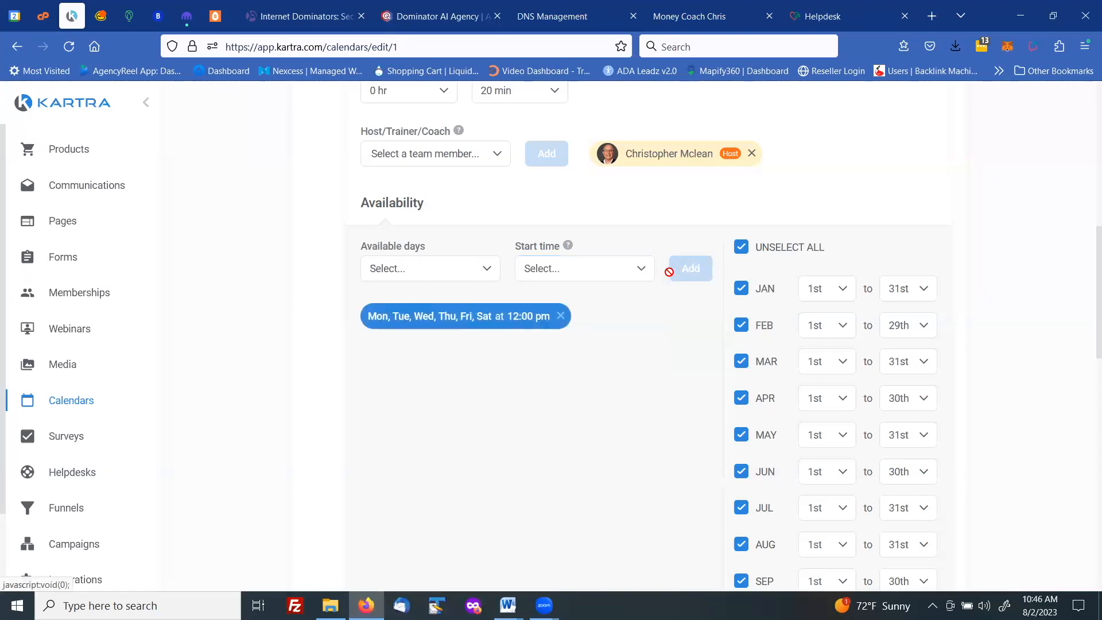
Add a Monday to Saturday availability slot with a 12:30 pm start time
{"action": "left_click", "coordinate": [489, 271]}
{"action": "left_click", "coordinate": [386, 299]}
{"action": "left_click", "coordinate": [380, 326]}
{"action": "left_click", "coordinate": [377, 355]}
{"action": "left_click", "coordinate": [376, 379]}
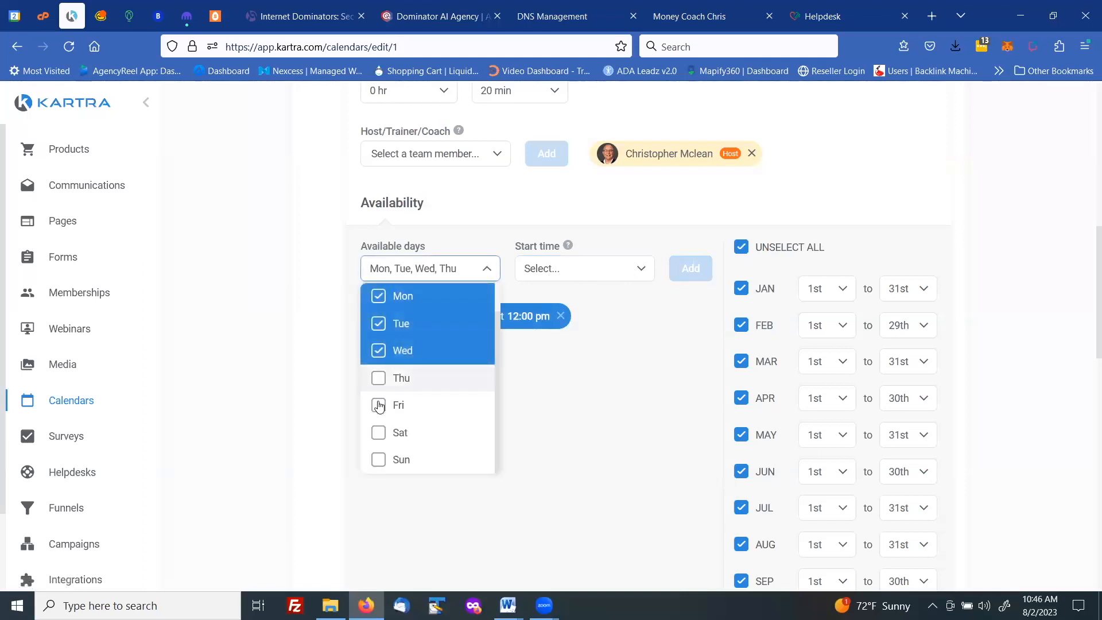
{"action": "left_click", "coordinate": [377, 406]}
{"action": "left_click", "coordinate": [380, 440]}
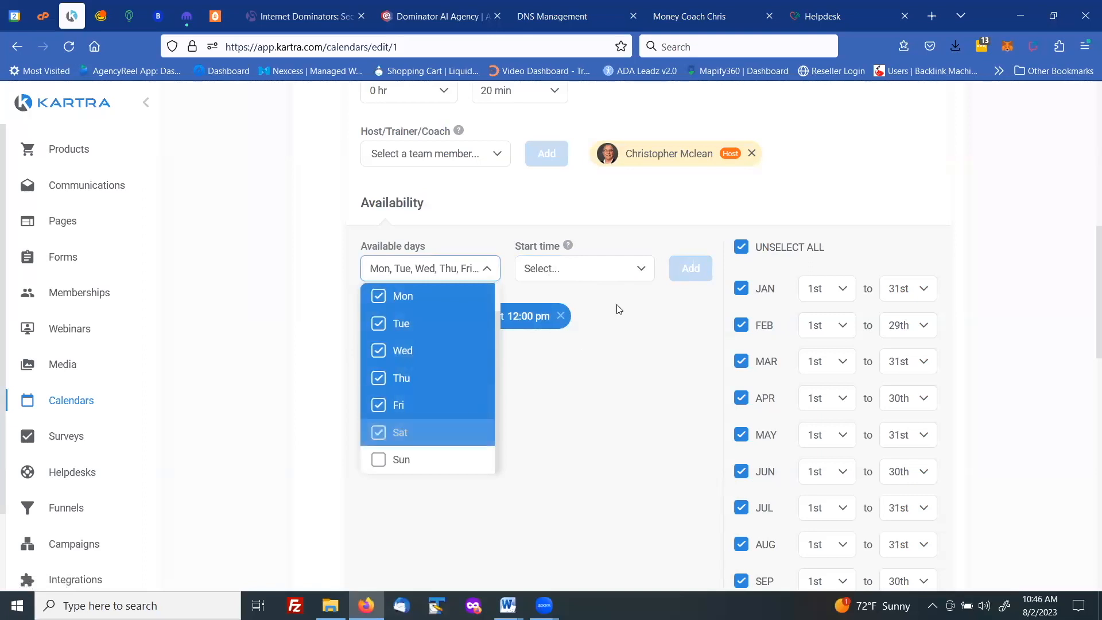
{"action": "left_click", "coordinate": [641, 269]}
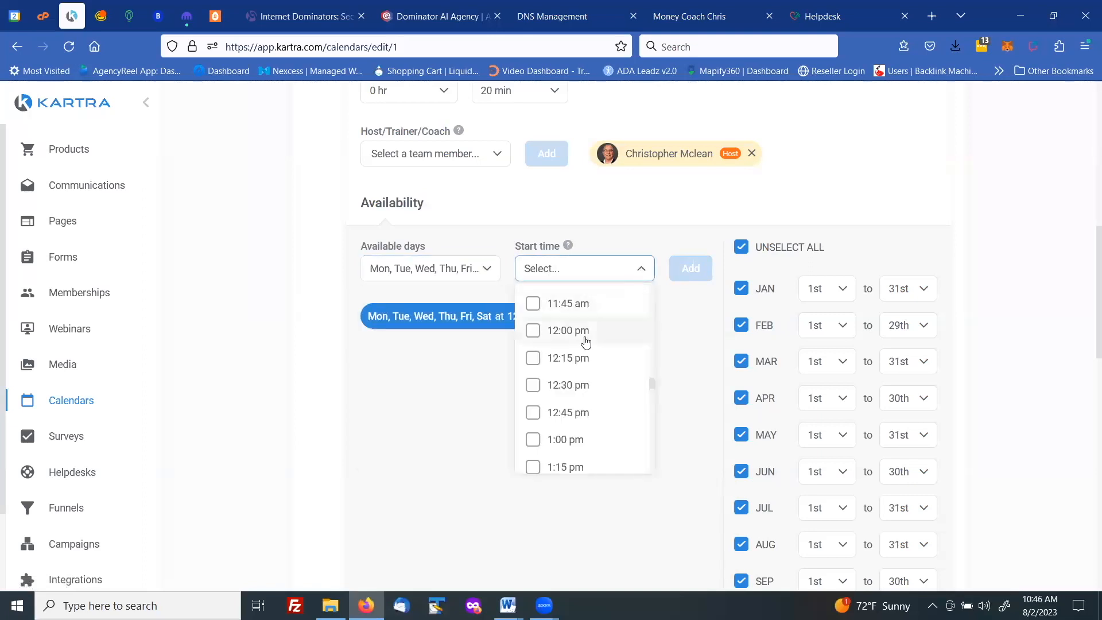
{"action": "left_click", "coordinate": [533, 389]}
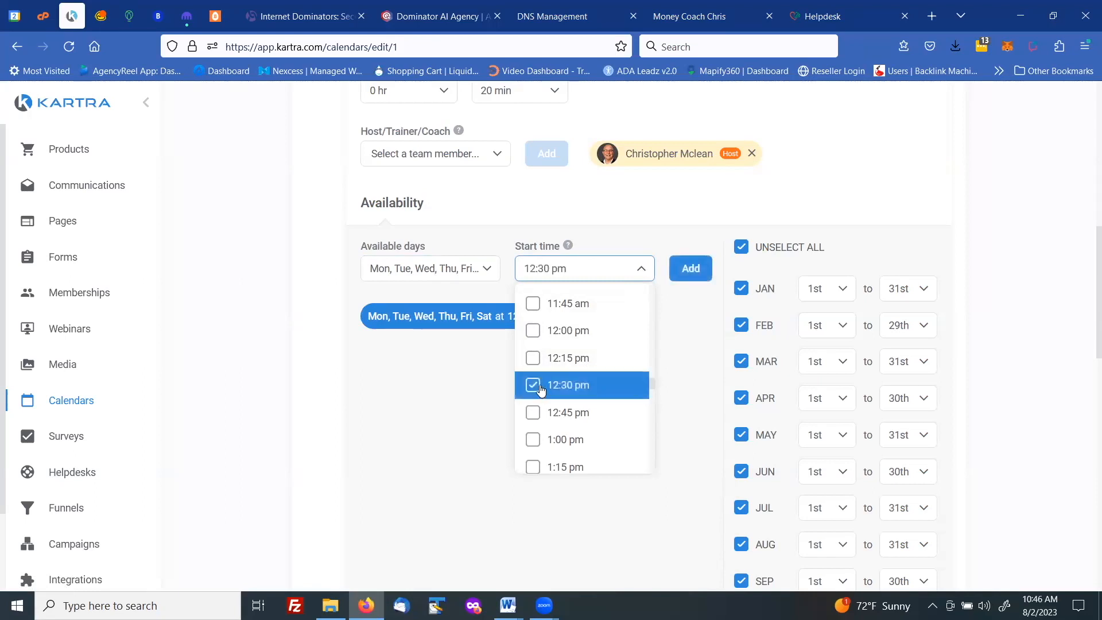
{"action": "left_click", "coordinate": [690, 269]}
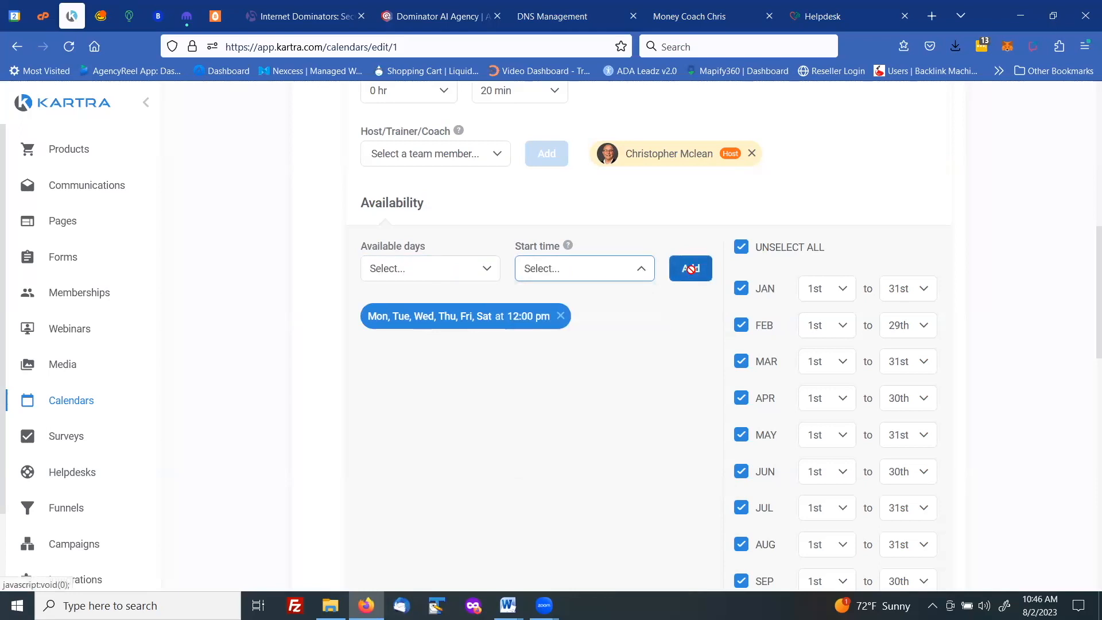
Select Monday through Friday as the available days for the next availability slot
{"action": "left_click", "coordinate": [481, 269]}
{"action": "left_click", "coordinate": [378, 295]}
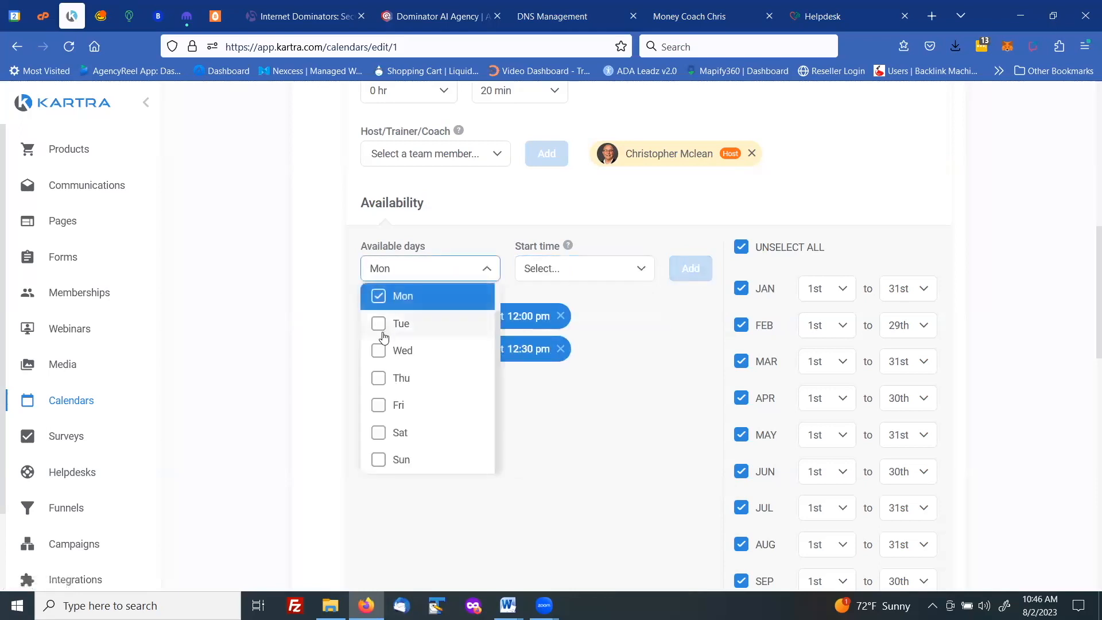
{"action": "left_click", "coordinate": [378, 324]}
{"action": "left_click", "coordinate": [378, 350]}
{"action": "left_click", "coordinate": [378, 377]}
{"action": "left_click", "coordinate": [378, 404]}
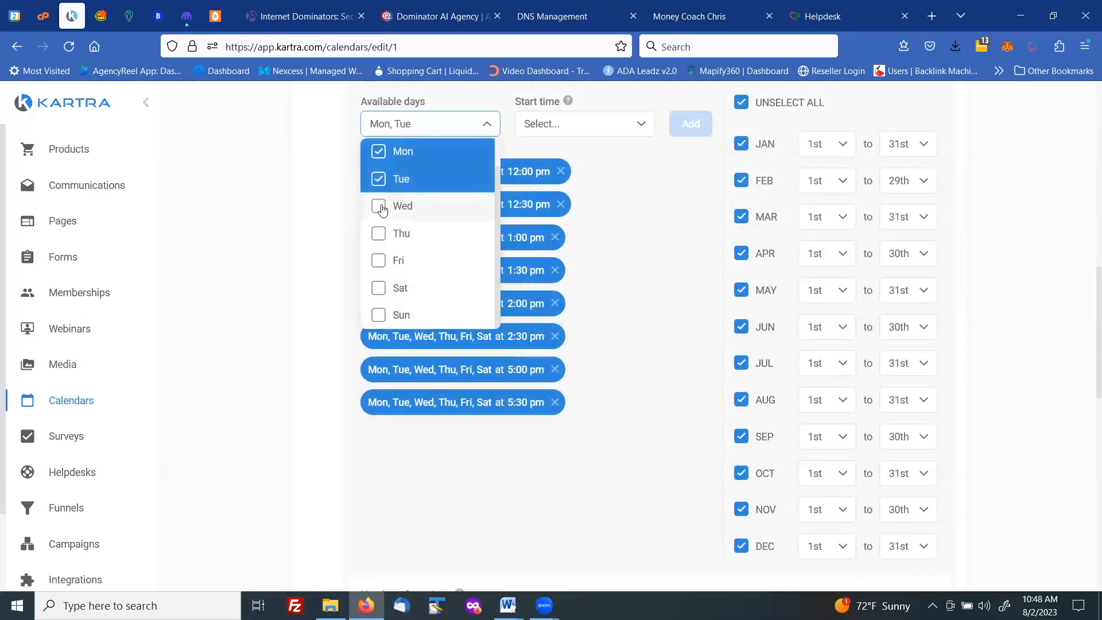
Extend the available days through Saturday and add the slot with a 6:00 pm start time
{"action": "left_click", "coordinate": [378, 205]}
{"action": "left_click", "coordinate": [378, 233]}
{"action": "left_click", "coordinate": [378, 260]}
{"action": "left_click", "coordinate": [378, 287]}
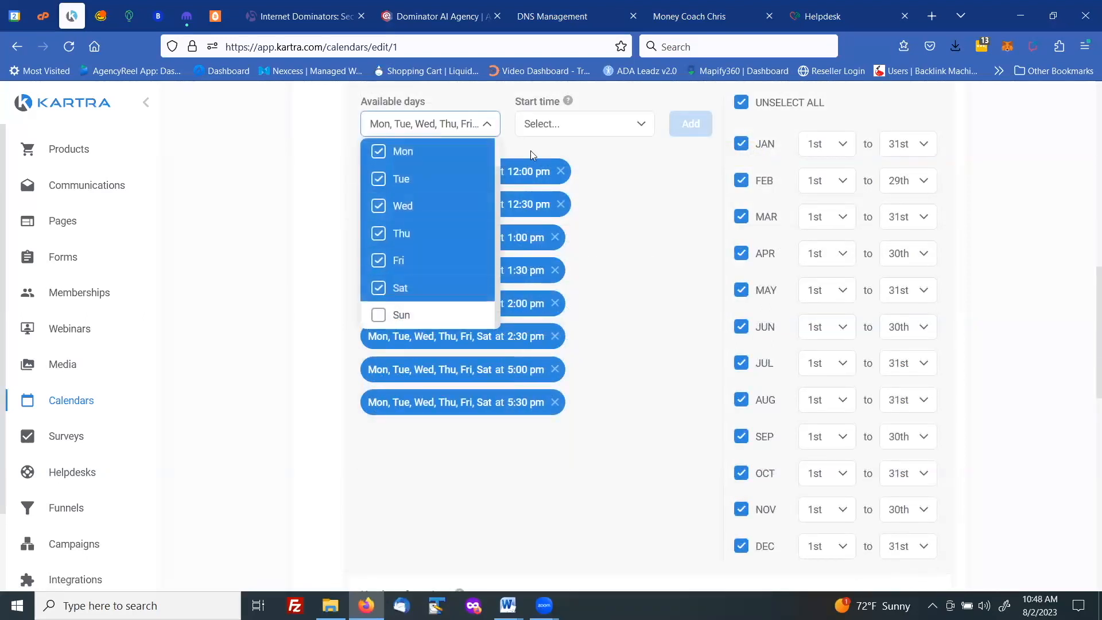
{"action": "left_click", "coordinate": [576, 136]}
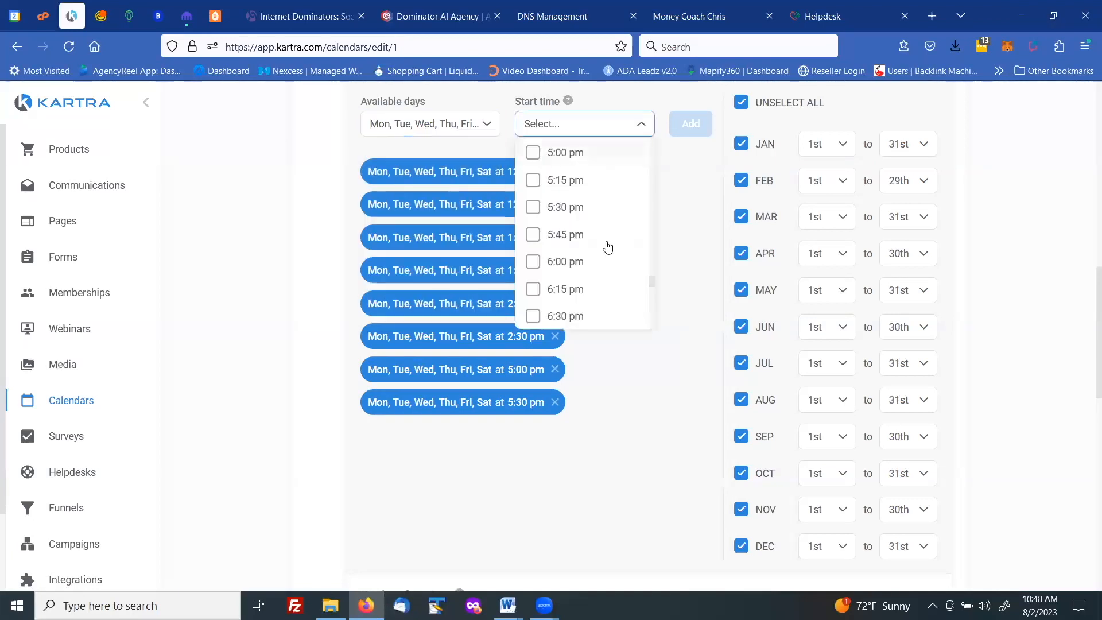
{"action": "left_click", "coordinate": [574, 261]}
{"action": "left_click", "coordinate": [691, 130]}
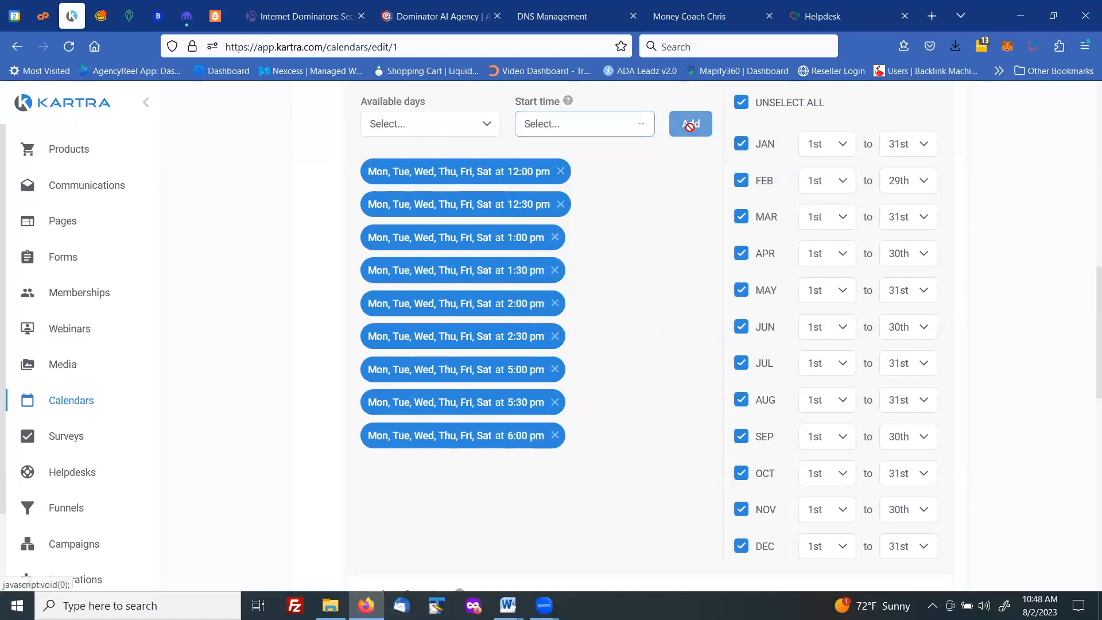
Add a Monday to Saturday availability slot with a 6:30 pm start time
{"action": "left_click", "coordinate": [464, 131]}
{"action": "left_click", "coordinate": [381, 152]}
{"action": "left_click", "coordinate": [393, 180]}
{"action": "left_click", "coordinate": [391, 207]}
{"action": "left_click", "coordinate": [390, 236]}
{"action": "left_click", "coordinate": [388, 262]}
{"action": "left_click", "coordinate": [385, 287]}
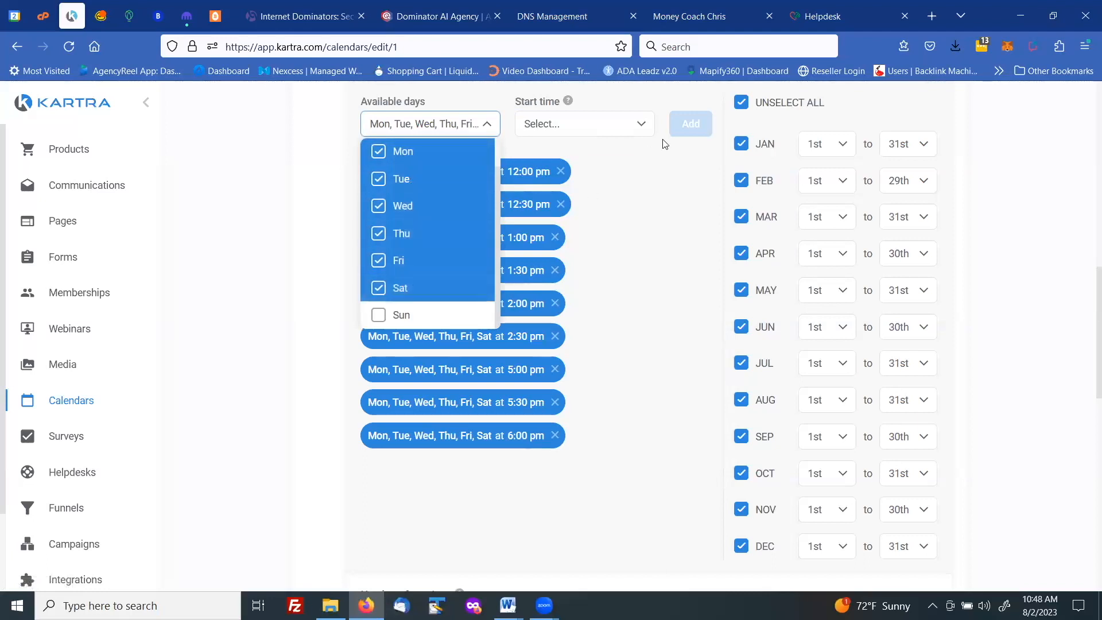
{"action": "left_click", "coordinate": [627, 126]}
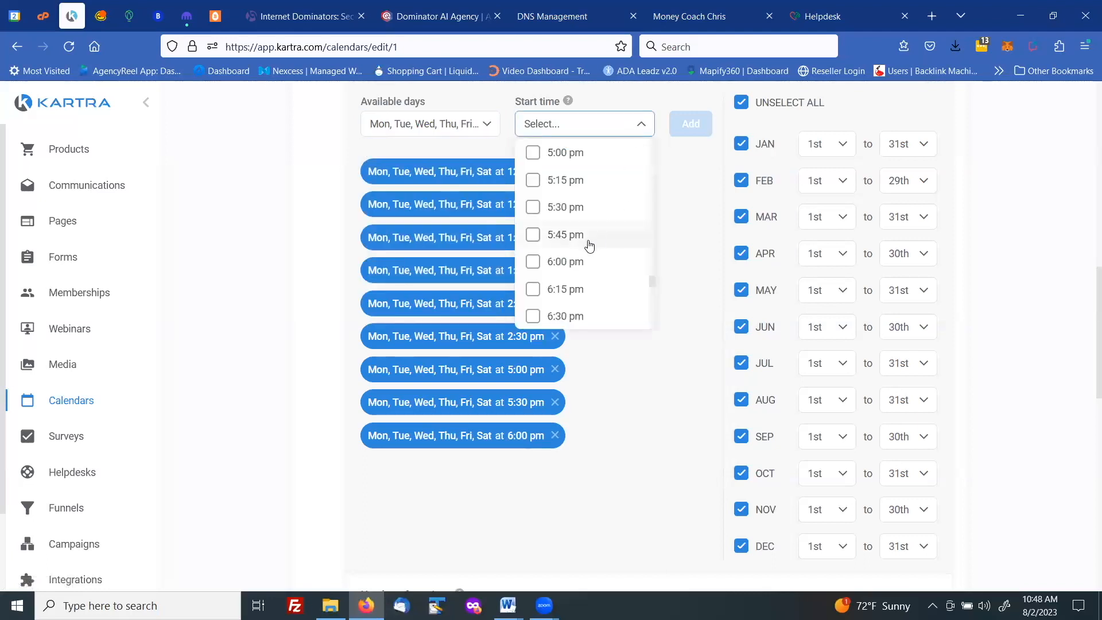
{"action": "scroll", "coordinate": [566, 243], "scroll_direction": "down", "scroll_amount": 2}
{"action": "left_click", "coordinate": [560, 244]}
{"action": "left_click", "coordinate": [690, 124]}
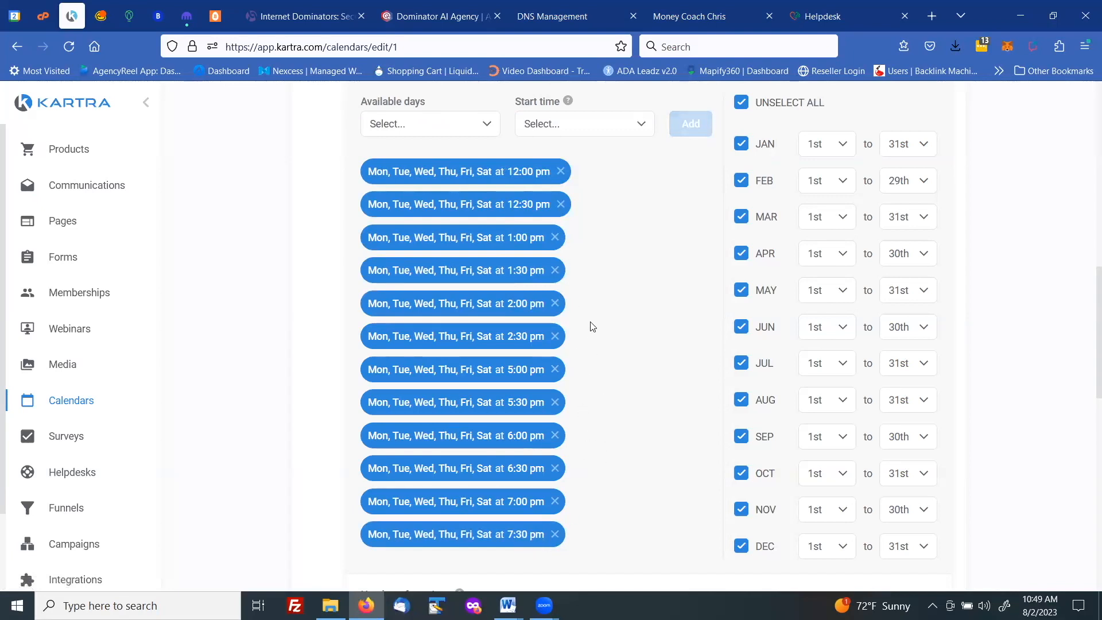
Block December 25, 2023 as an unavailable date for the consult class
{"action": "scroll", "coordinate": [590, 330], "scroll_direction": "up", "scroll_amount": 2}
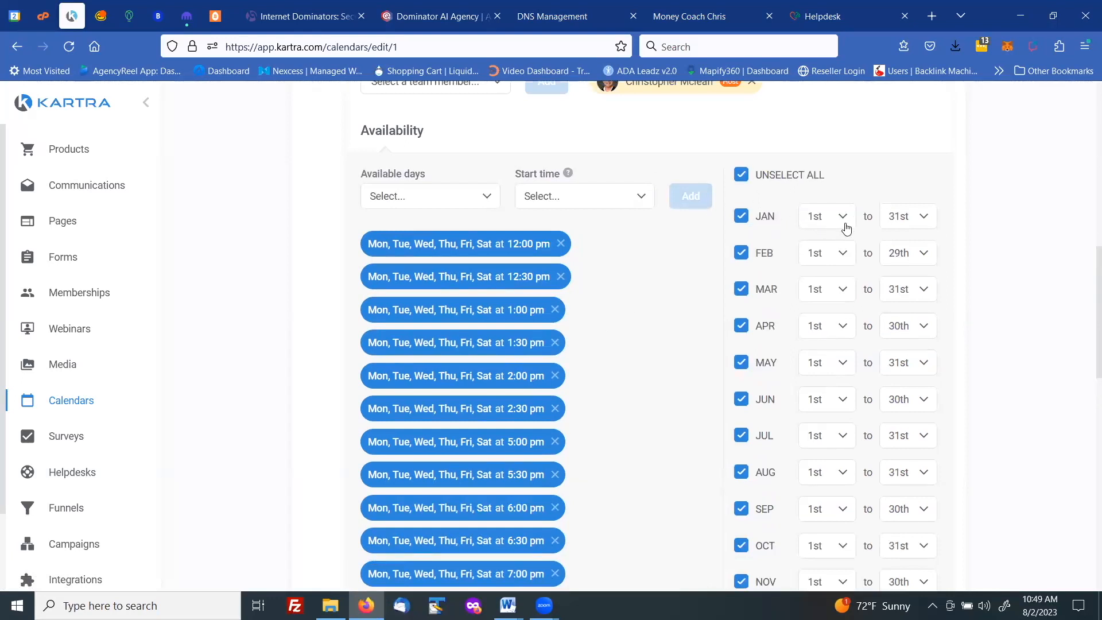
{"action": "scroll", "coordinate": [819, 338], "scroll_direction": "down", "scroll_amount": 3}
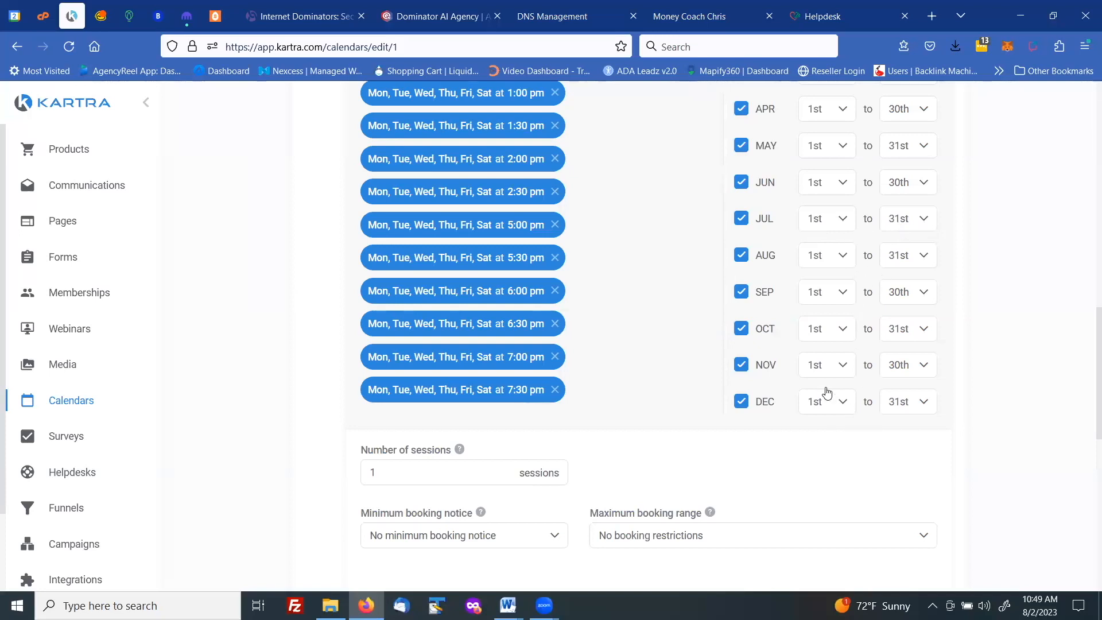
{"action": "scroll", "coordinate": [669, 283], "scroll_direction": "down", "scroll_amount": 2}
{"action": "scroll", "coordinate": [665, 287], "scroll_direction": "down", "scroll_amount": 2}
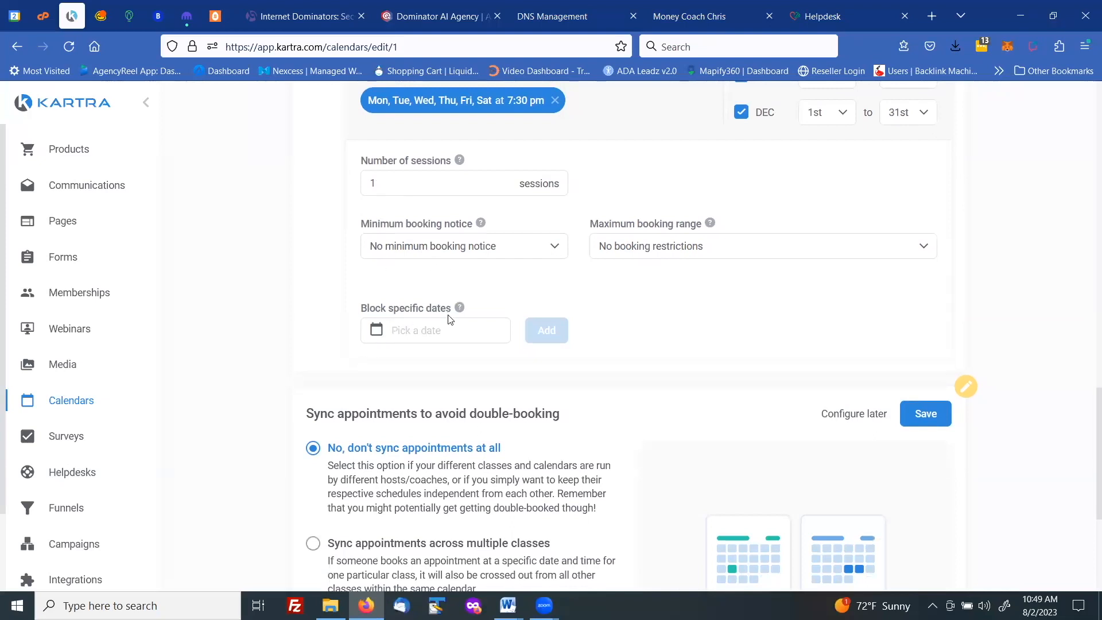
{"action": "left_click", "coordinate": [392, 335]}
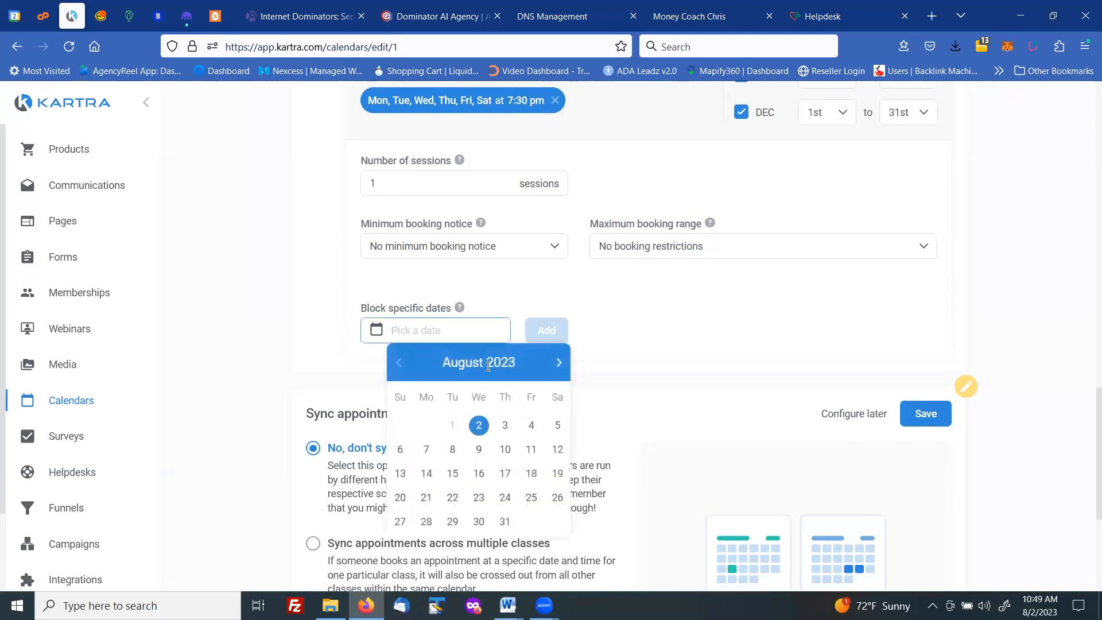
{"action": "left_click", "coordinate": [560, 369]}
{"action": "left_click", "coordinate": [561, 368]}
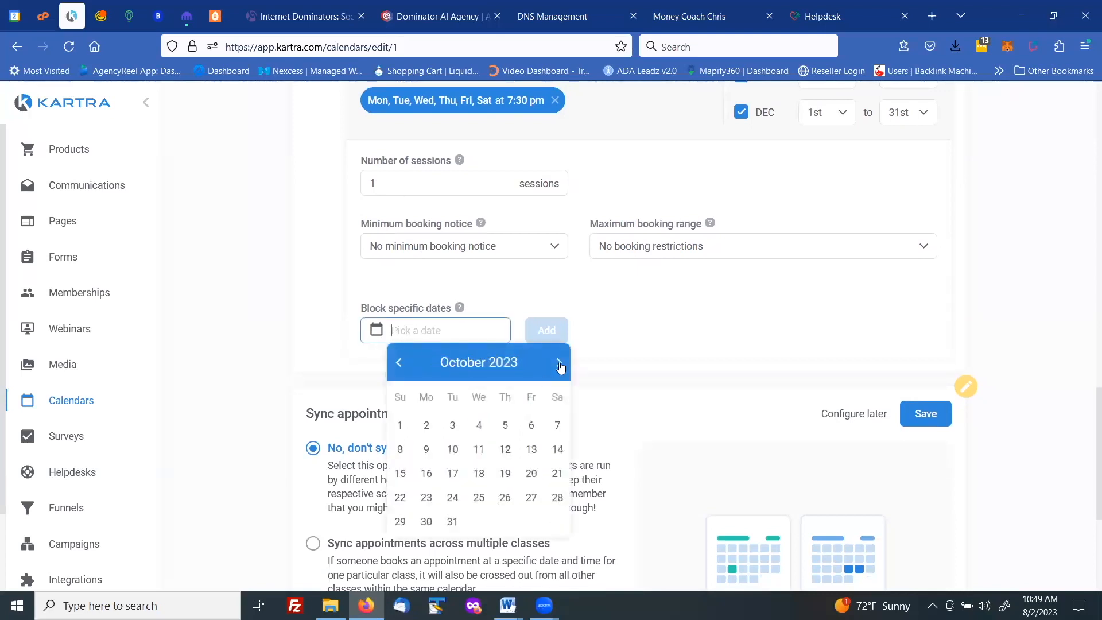
{"action": "left_click", "coordinate": [559, 364]}
{"action": "left_click", "coordinate": [559, 364]}
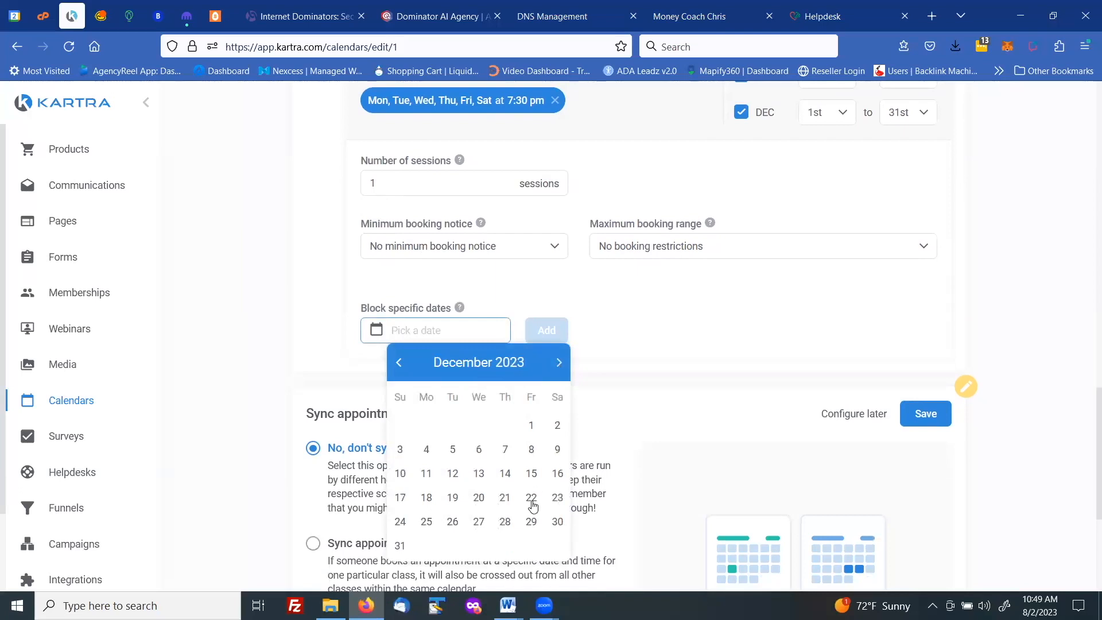
{"action": "left_click", "coordinate": [427, 521]}
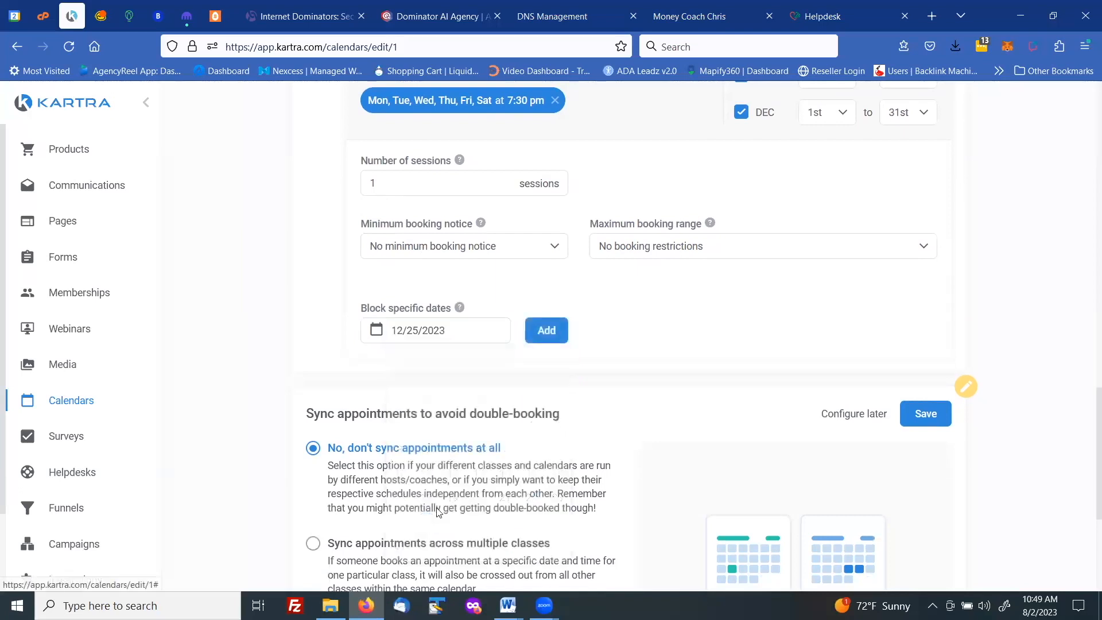
{"action": "left_click", "coordinate": [542, 330]}
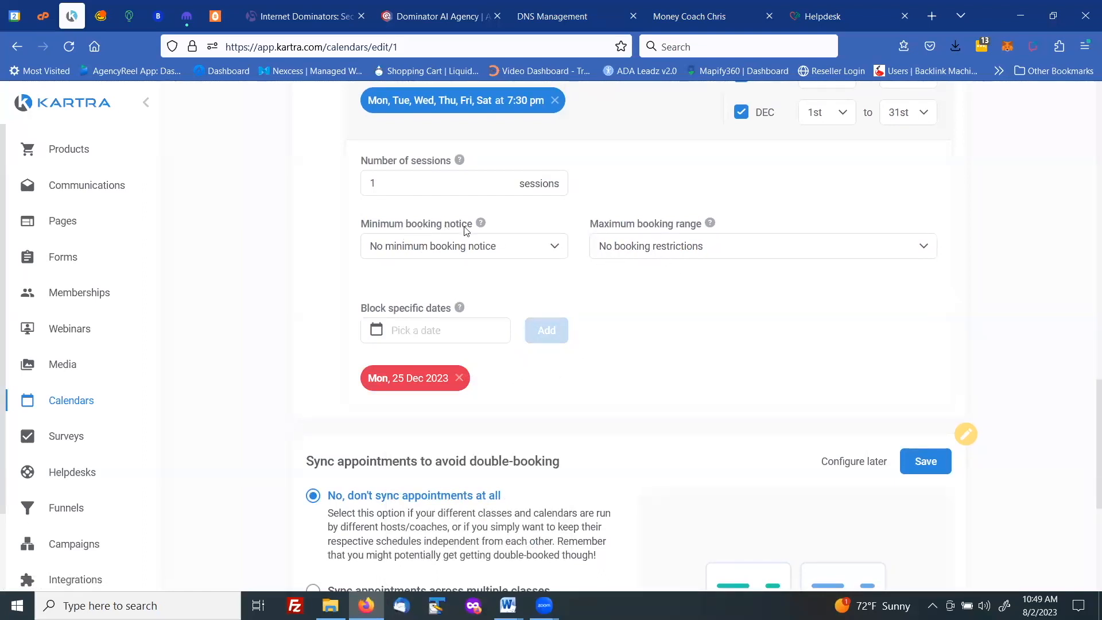
Set the minimum booking notice to "Don't allow same-day booking" and look through the maximum booking range options
{"action": "left_click", "coordinate": [489, 248]}
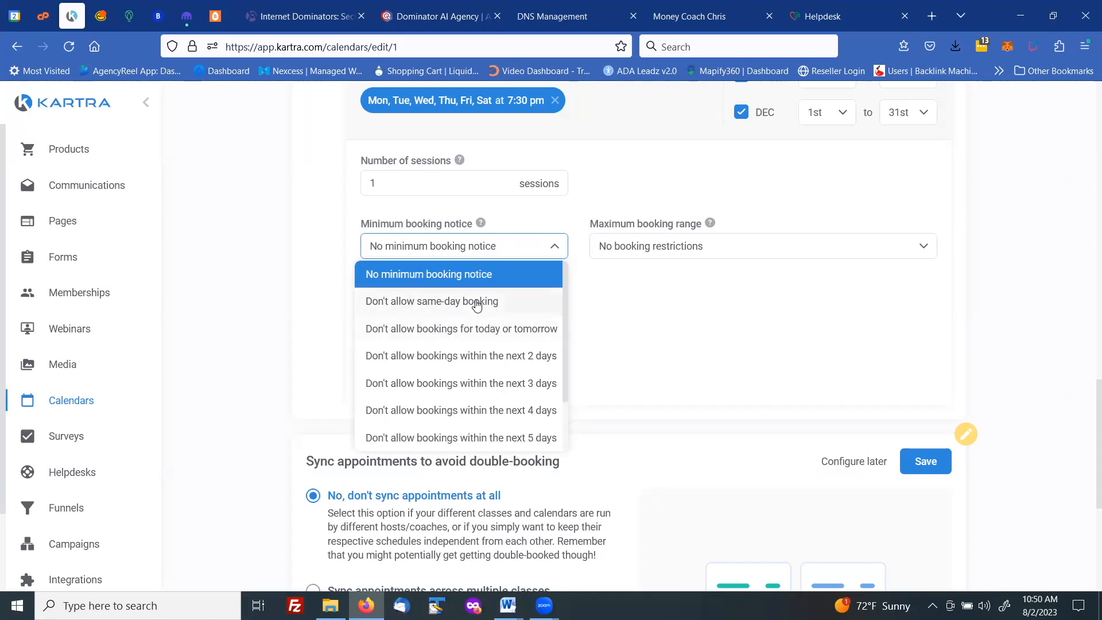
{"action": "left_click", "coordinate": [476, 304]}
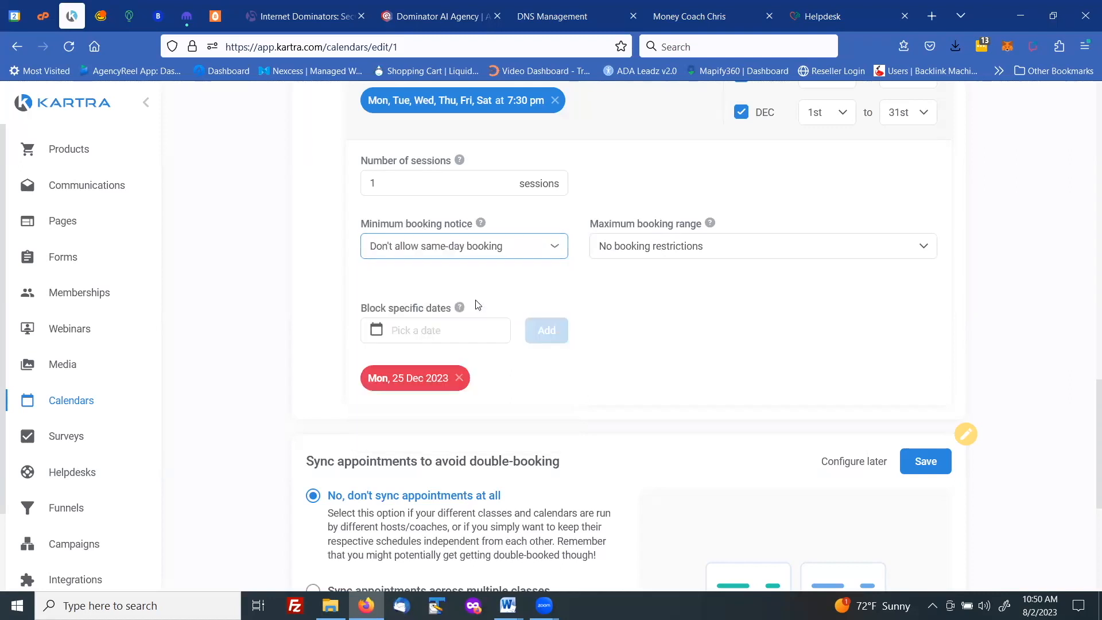
{"action": "left_click", "coordinate": [692, 254]}
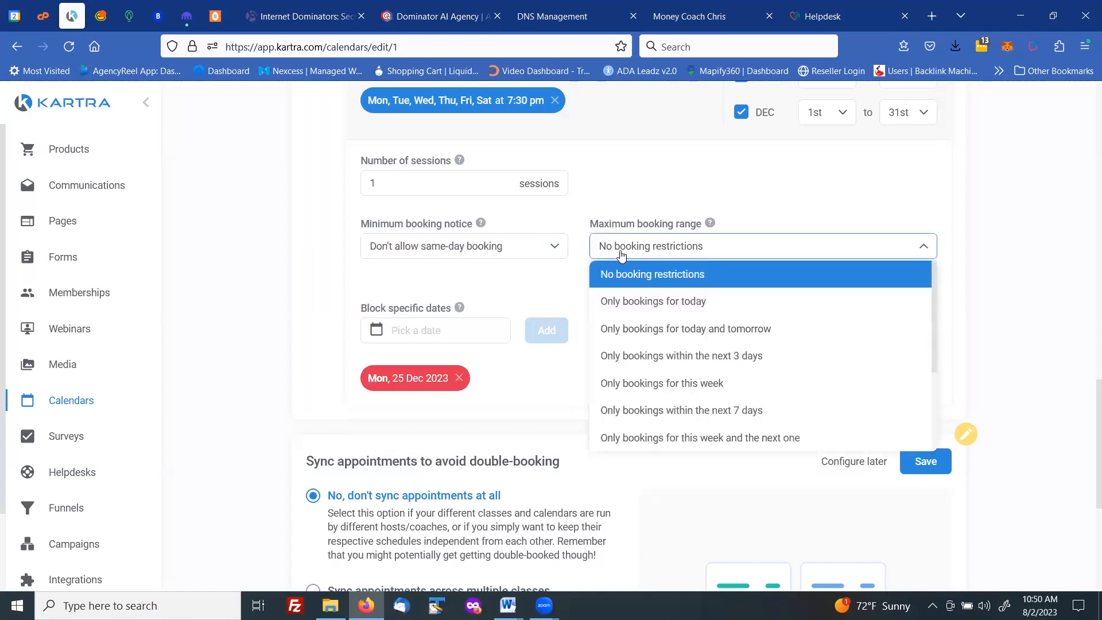
{"action": "left_click", "coordinate": [576, 285]}
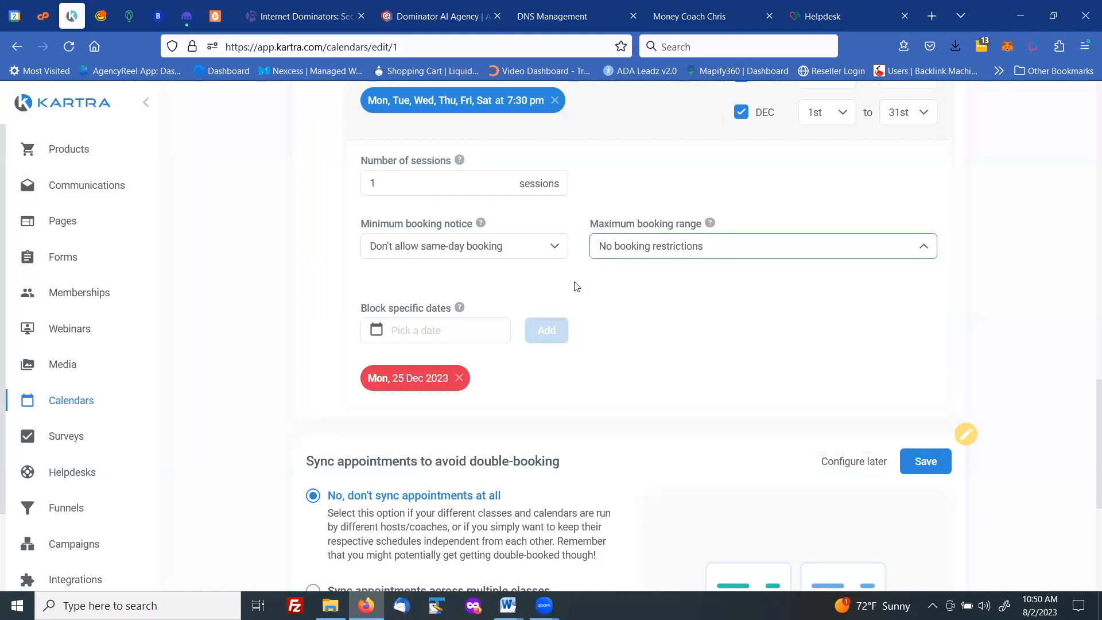
{"action": "left_click", "coordinate": [626, 256]}
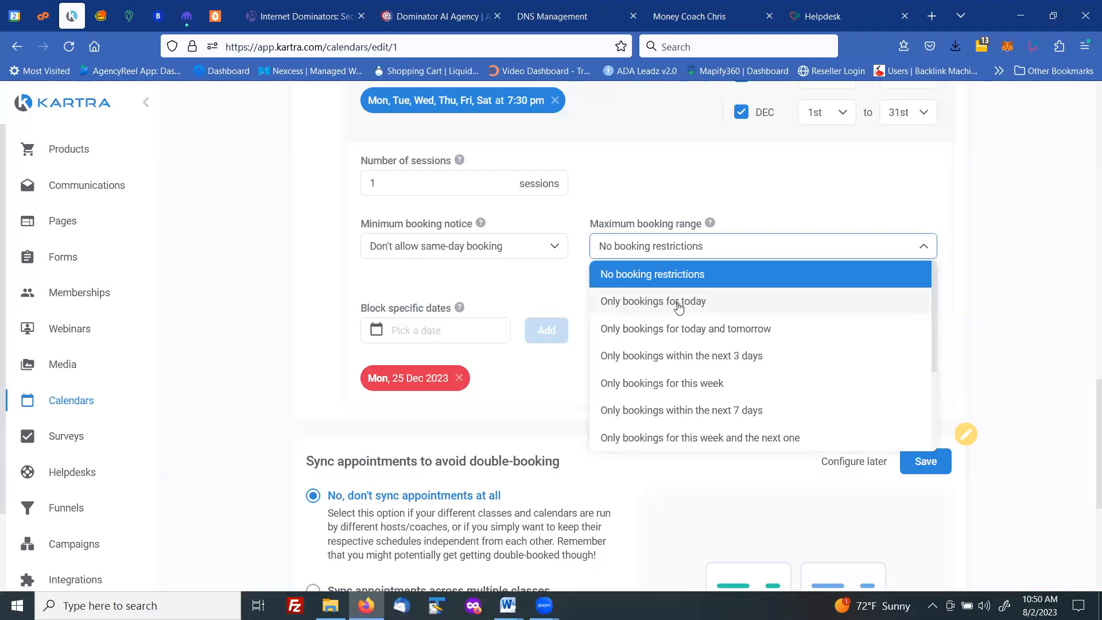
{"action": "left_click", "coordinate": [699, 485]}
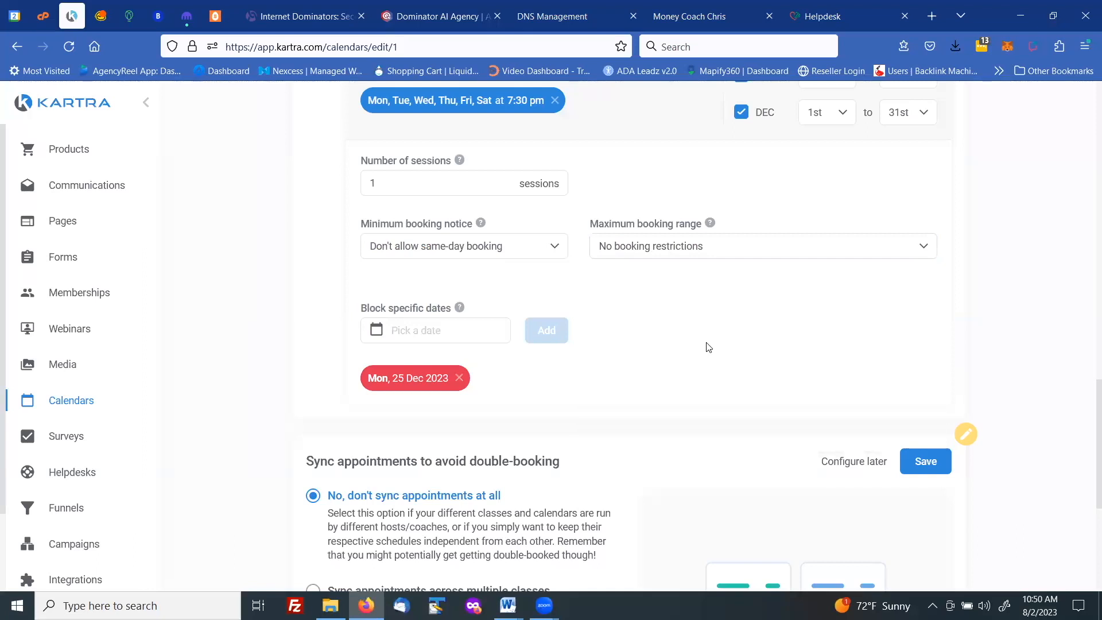
Review the FREE 20 Minute Consult class settings and save the schedule
{"action": "scroll", "coordinate": [708, 348], "scroll_direction": "up", "scroll_amount": 15}
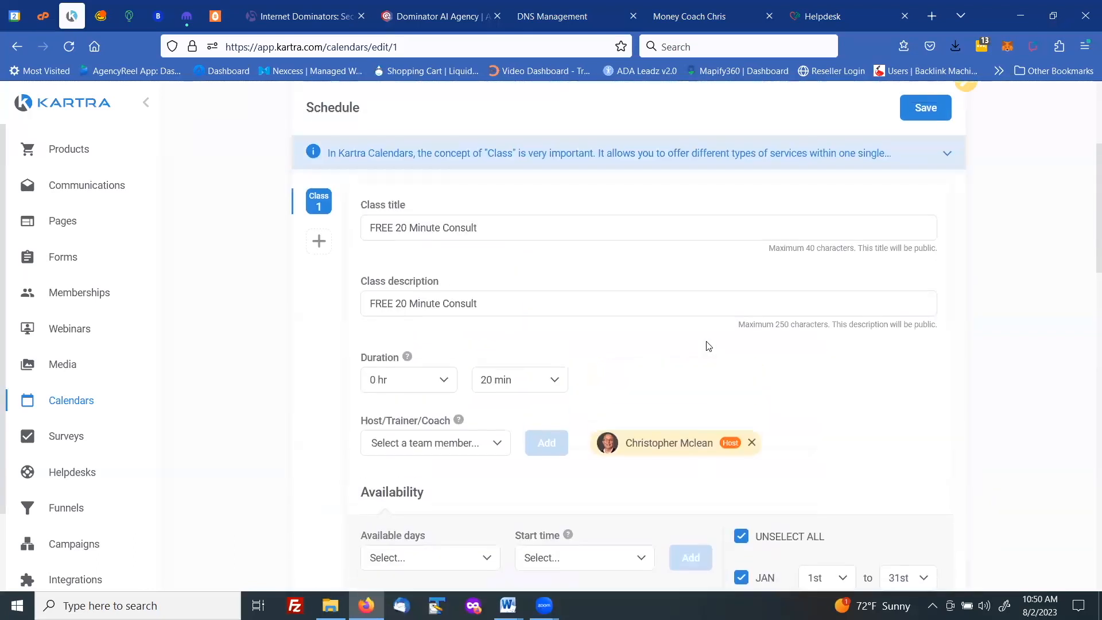
{"action": "scroll", "coordinate": [709, 346], "scroll_direction": "up", "scroll_amount": 2}
{"action": "scroll", "coordinate": [670, 368], "scroll_direction": "down", "scroll_amount": 1}
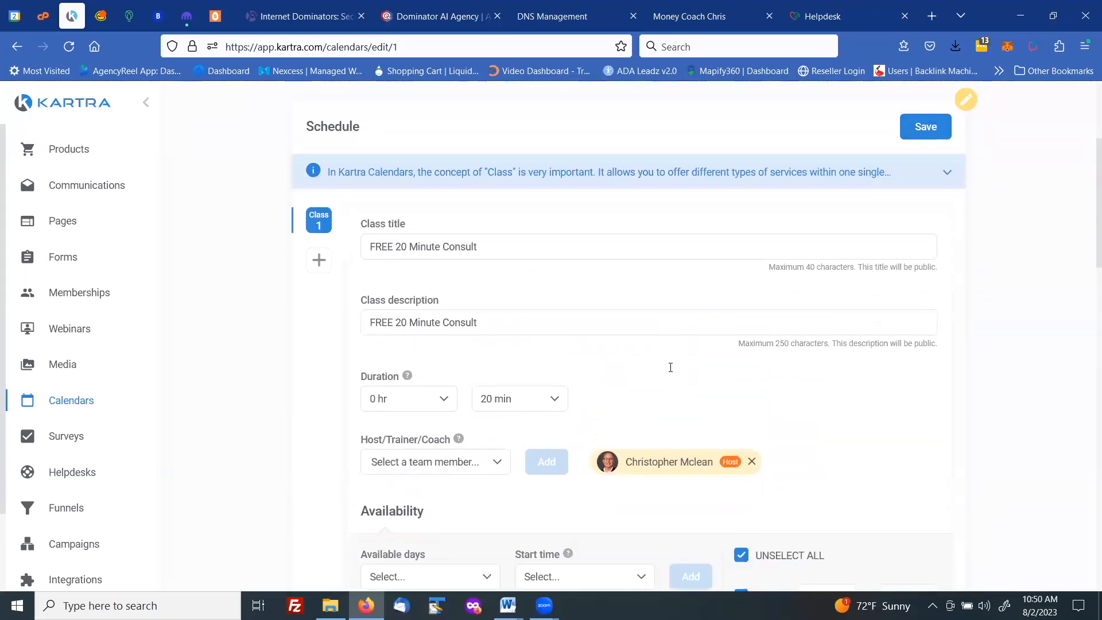
{"action": "scroll", "coordinate": [675, 366], "scroll_direction": "down", "scroll_amount": 15}
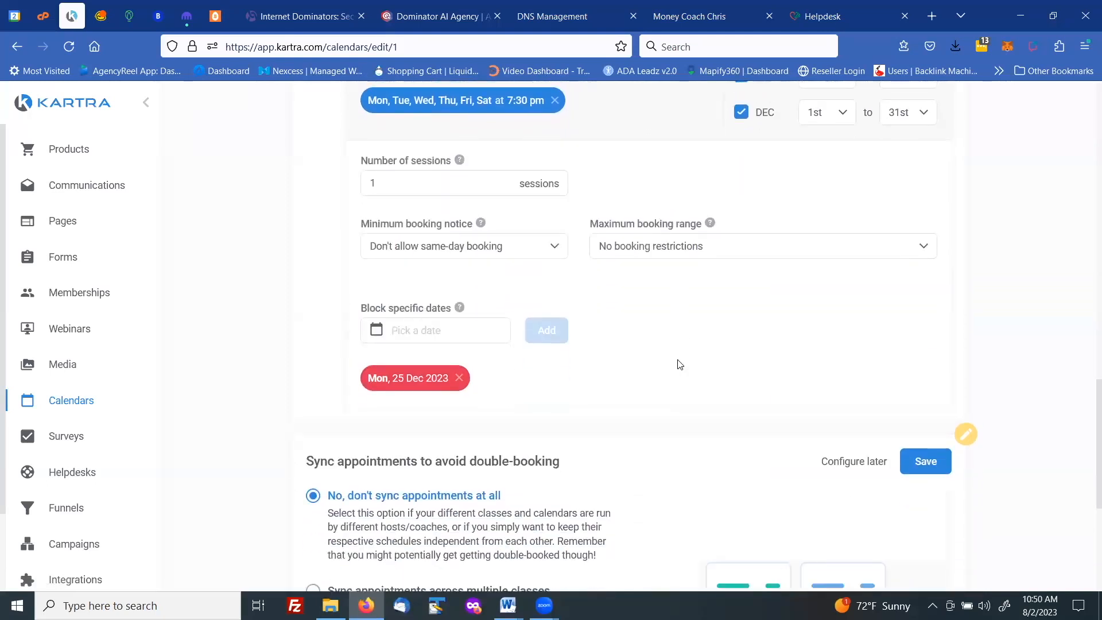
{"action": "scroll", "coordinate": [679, 364], "scroll_direction": "up", "scroll_amount": 15}
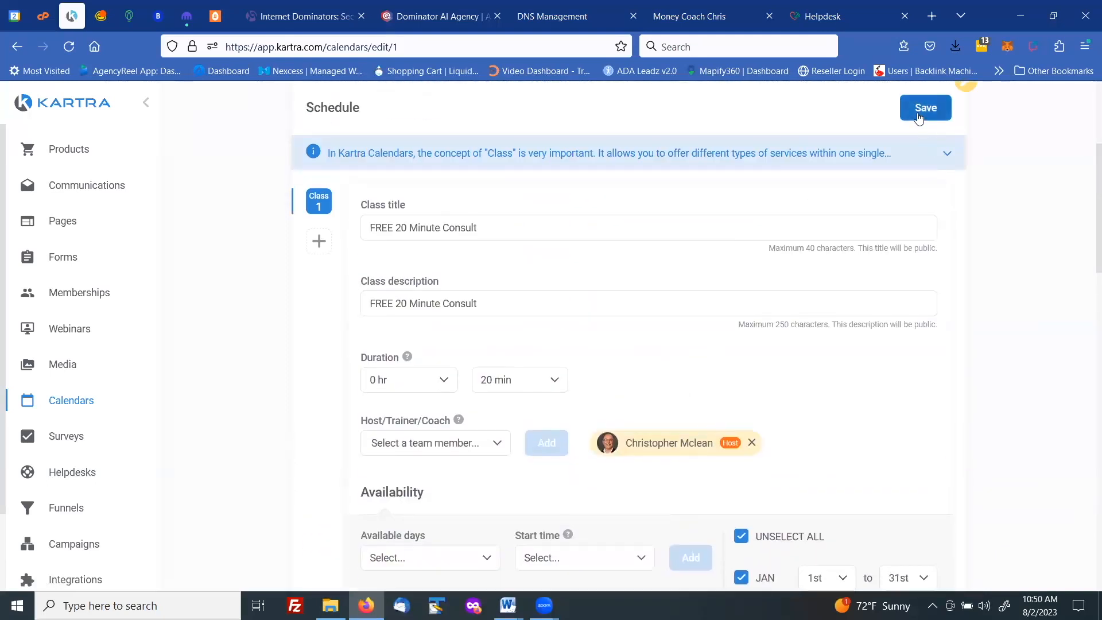
{"action": "left_click", "coordinate": [924, 109]}
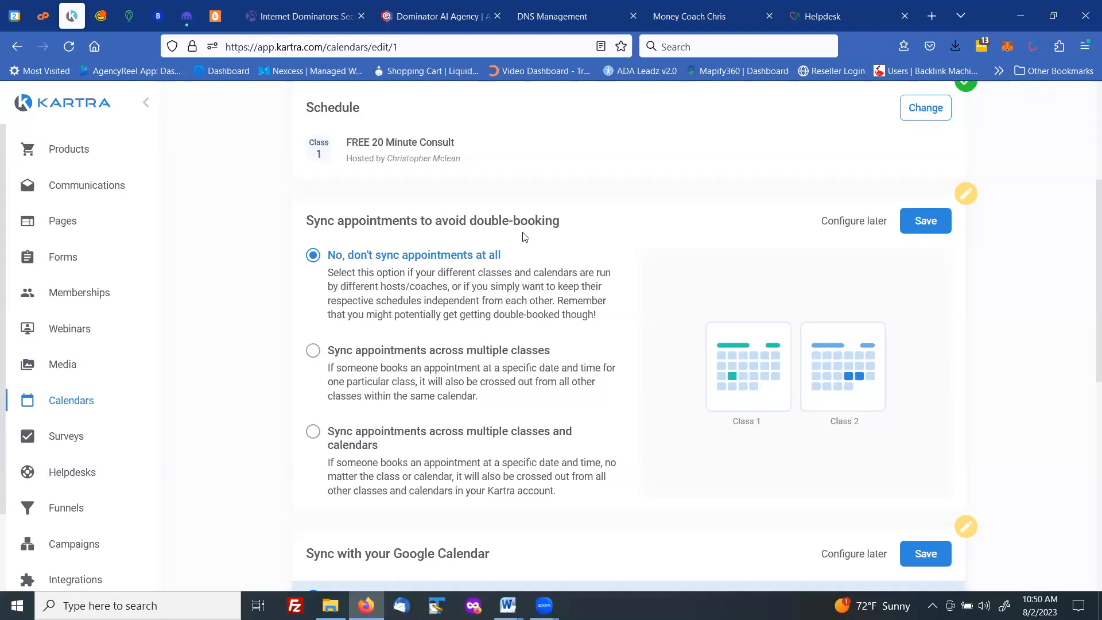
Set double-booking protection to sync appointments across multiple classes and calendars, and save that section
{"action": "scroll", "coordinate": [531, 279], "scroll_direction": "down", "scroll_amount": 1}
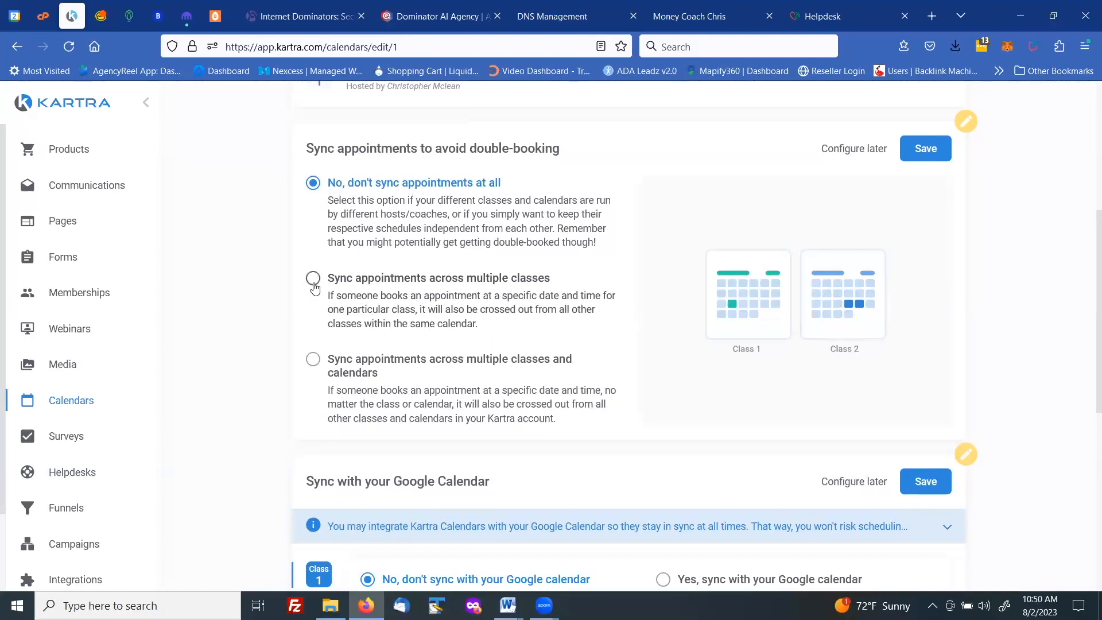
{"action": "left_click", "coordinate": [314, 364]}
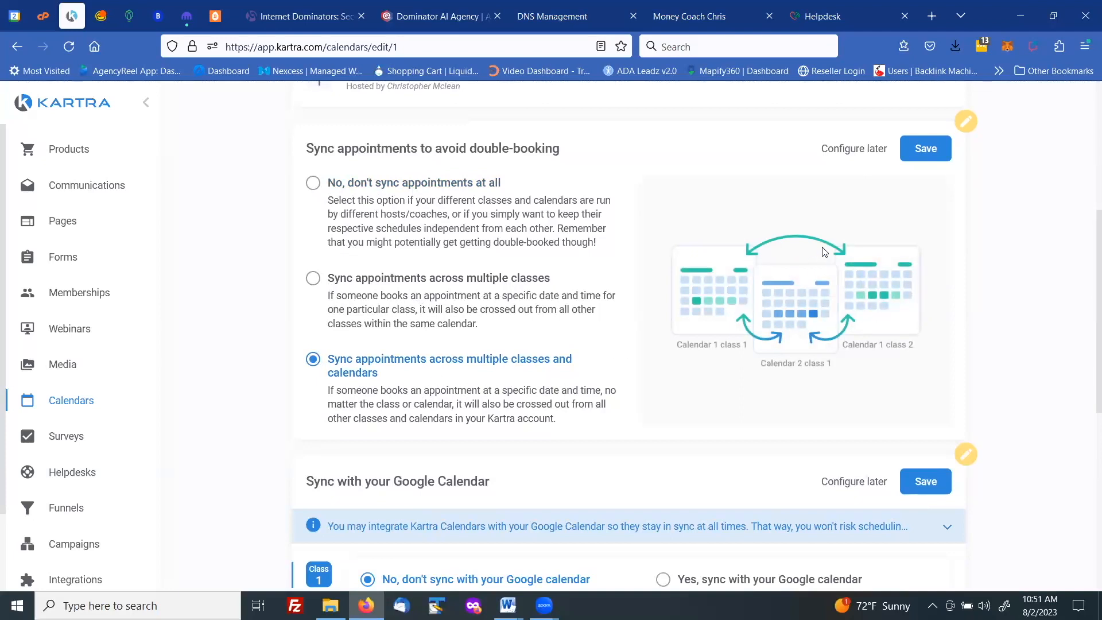
{"action": "left_click", "coordinate": [926, 154]}
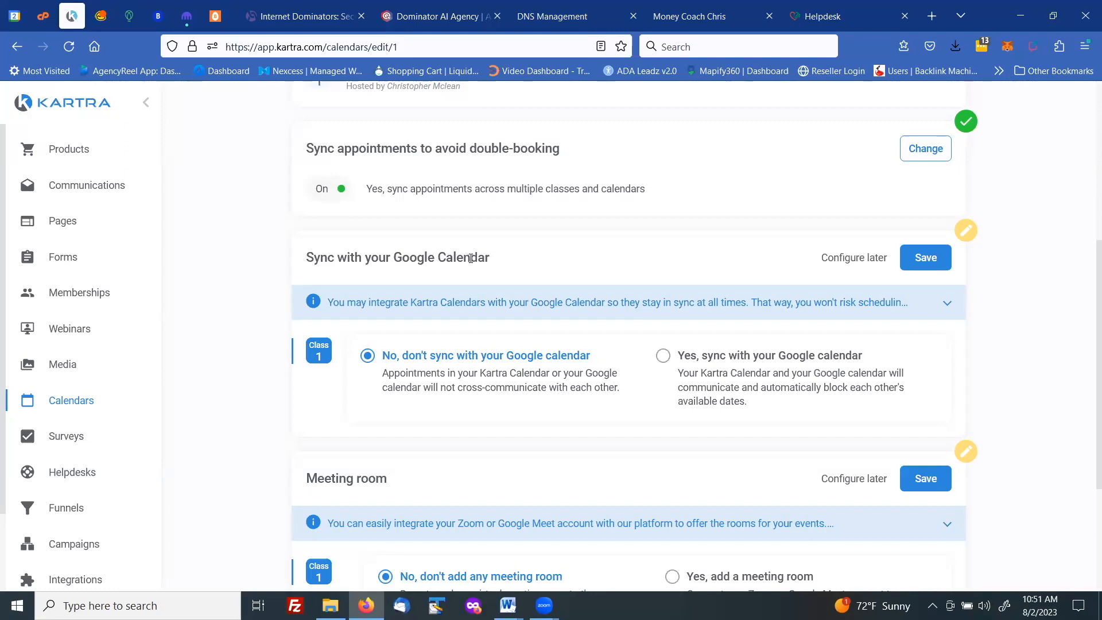
Enable Google Calendar sync for Class 1 with the Gmail integration, both the e-mail-named calendar and DA Tools Game Schedule, and save it
{"action": "left_click", "coordinate": [663, 357]}
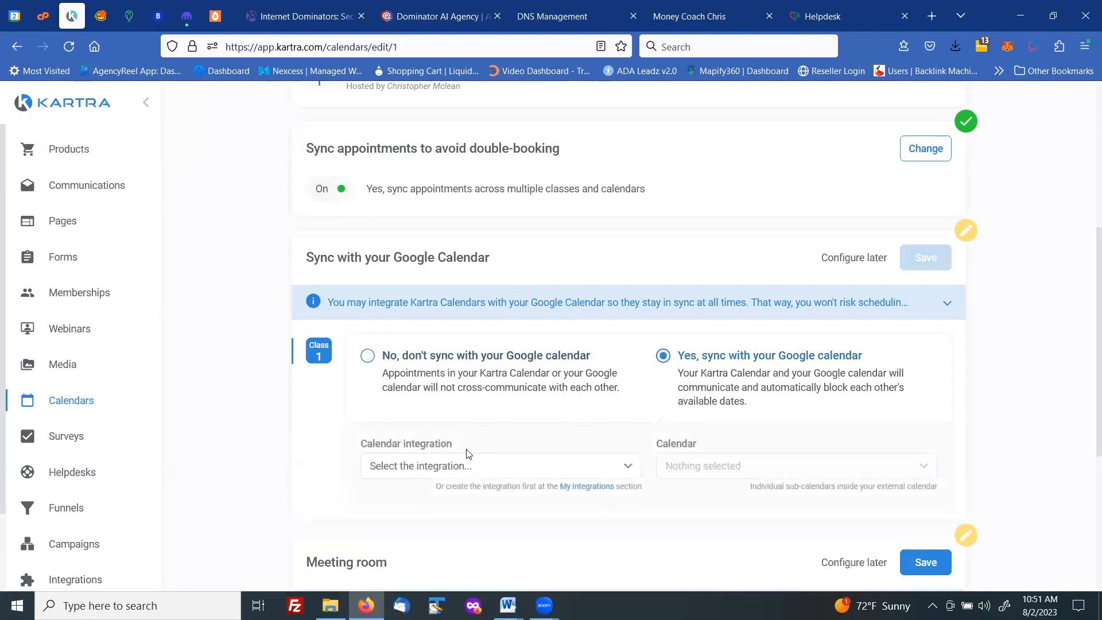
{"action": "left_click", "coordinate": [431, 473]}
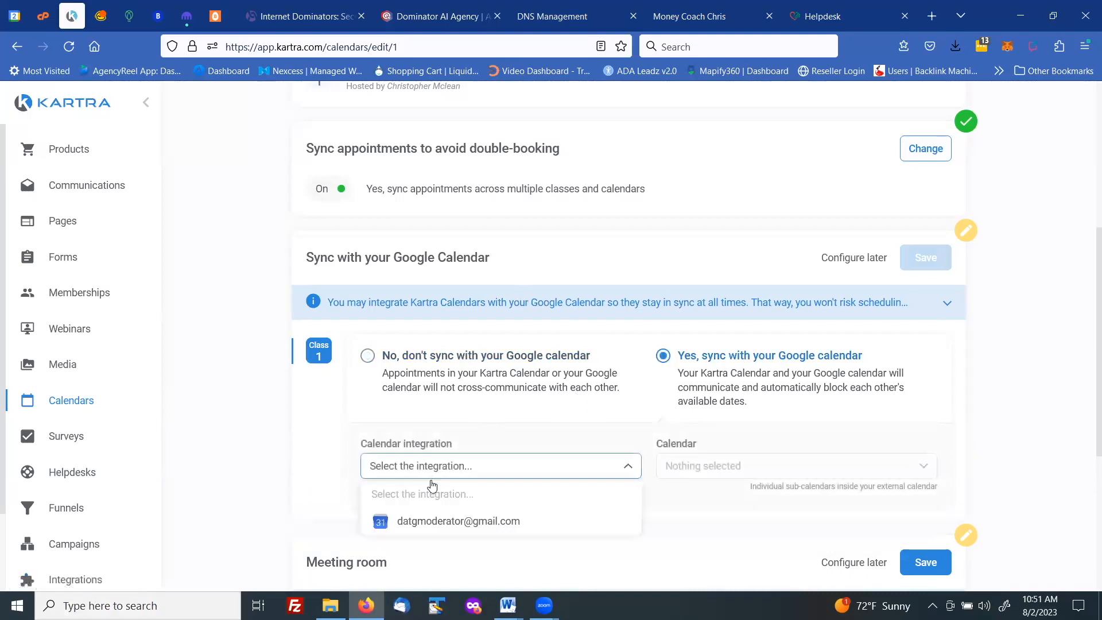
{"action": "left_click", "coordinate": [434, 523]}
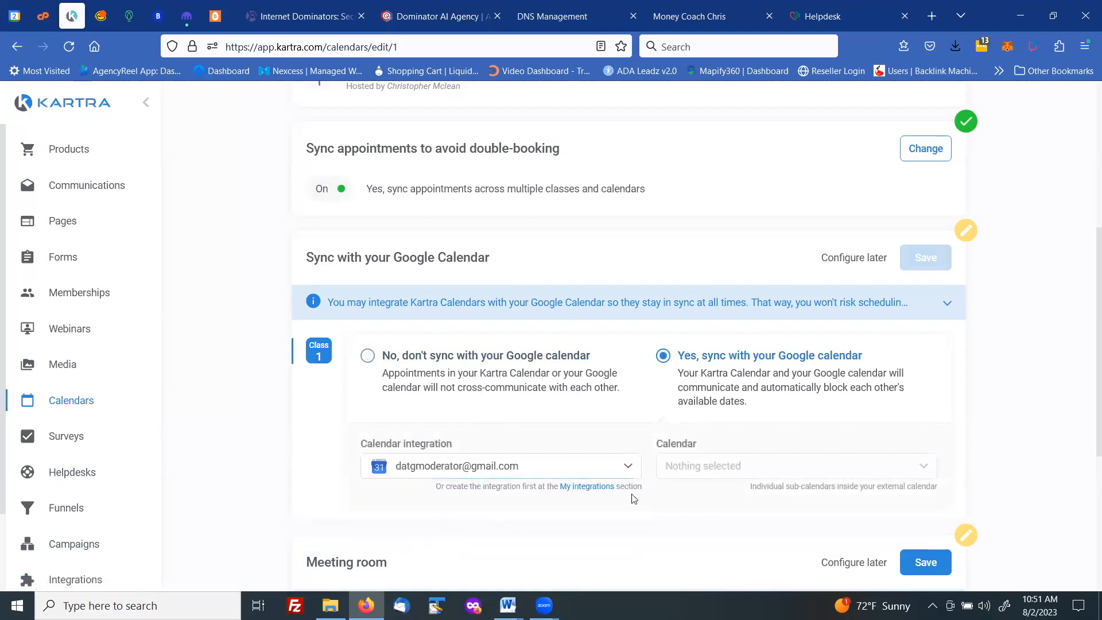
{"action": "left_click", "coordinate": [677, 470]}
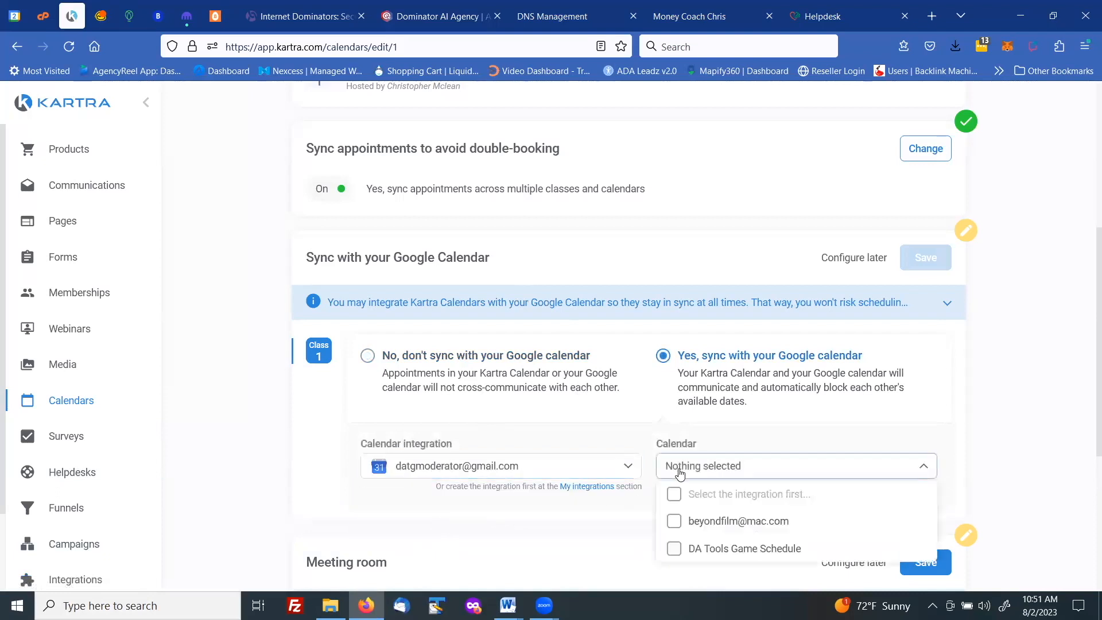
{"action": "left_click", "coordinate": [736, 523]}
{"action": "left_click", "coordinate": [714, 546]}
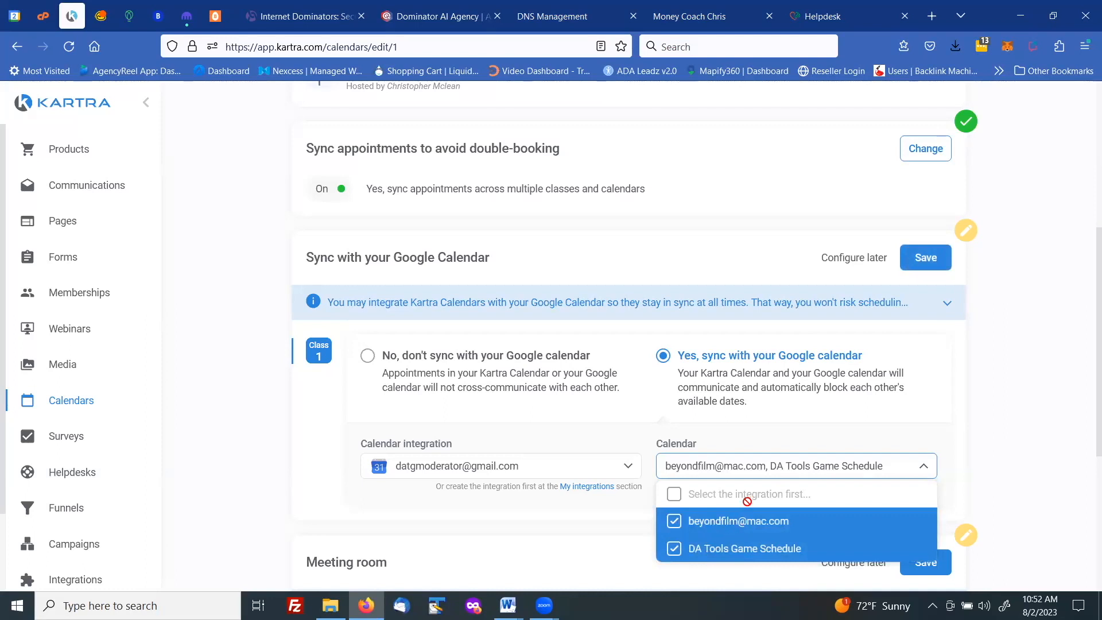
{"action": "left_click", "coordinate": [939, 381]}
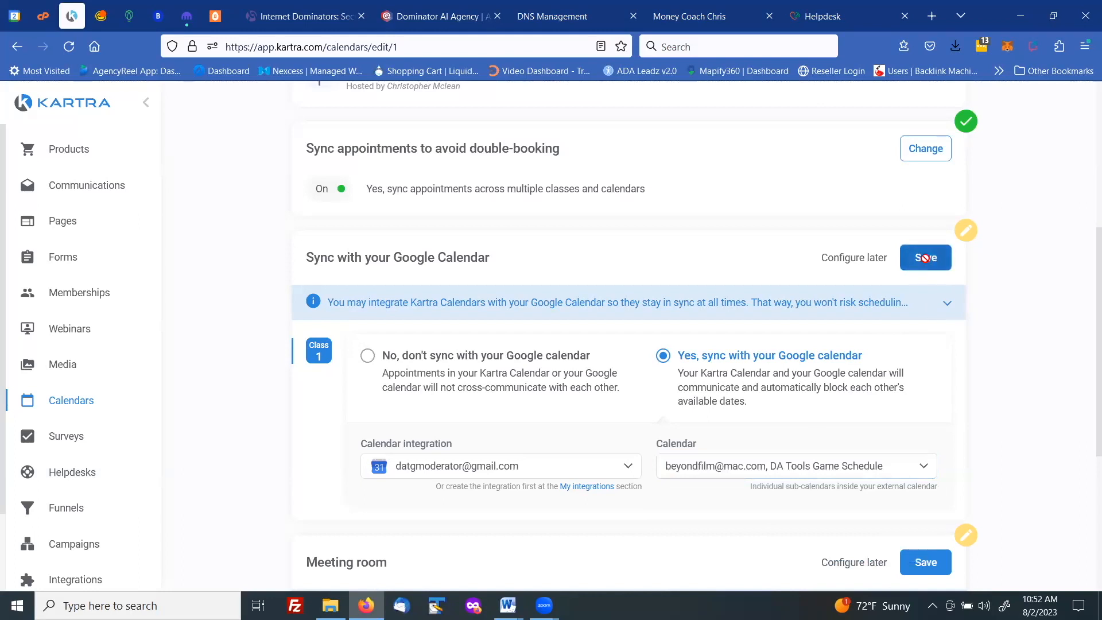
{"action": "left_click", "coordinate": [925, 258]}
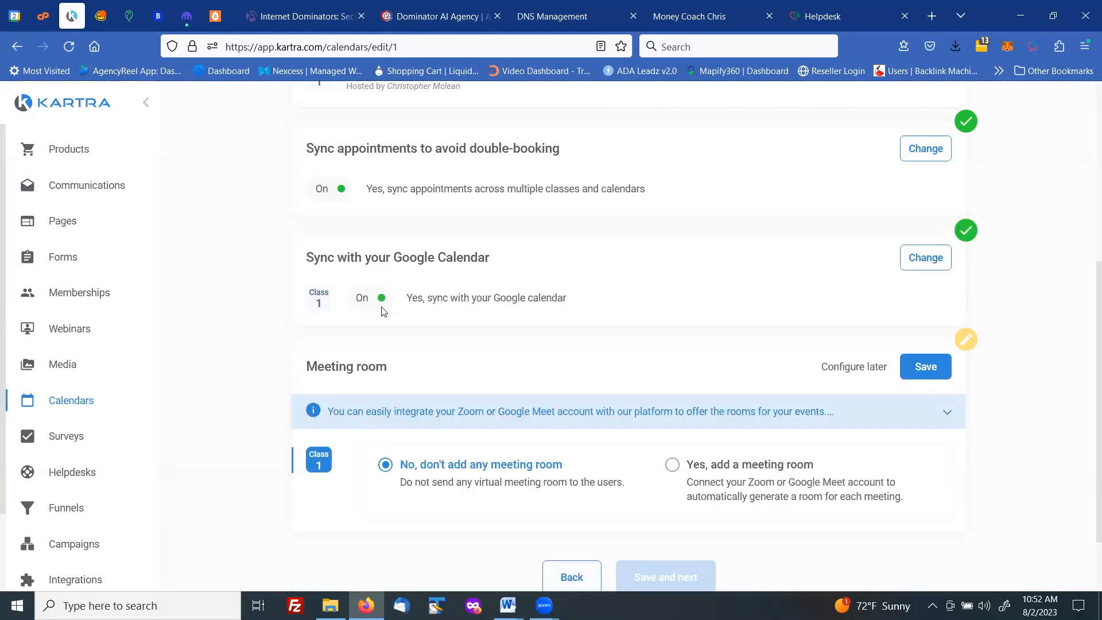
Add a Zoom meeting room for Class 1 and choose the connected Money Coach Chris Zoom account
{"action": "scroll", "coordinate": [224, 299], "scroll_direction": "down", "scroll_amount": 3}
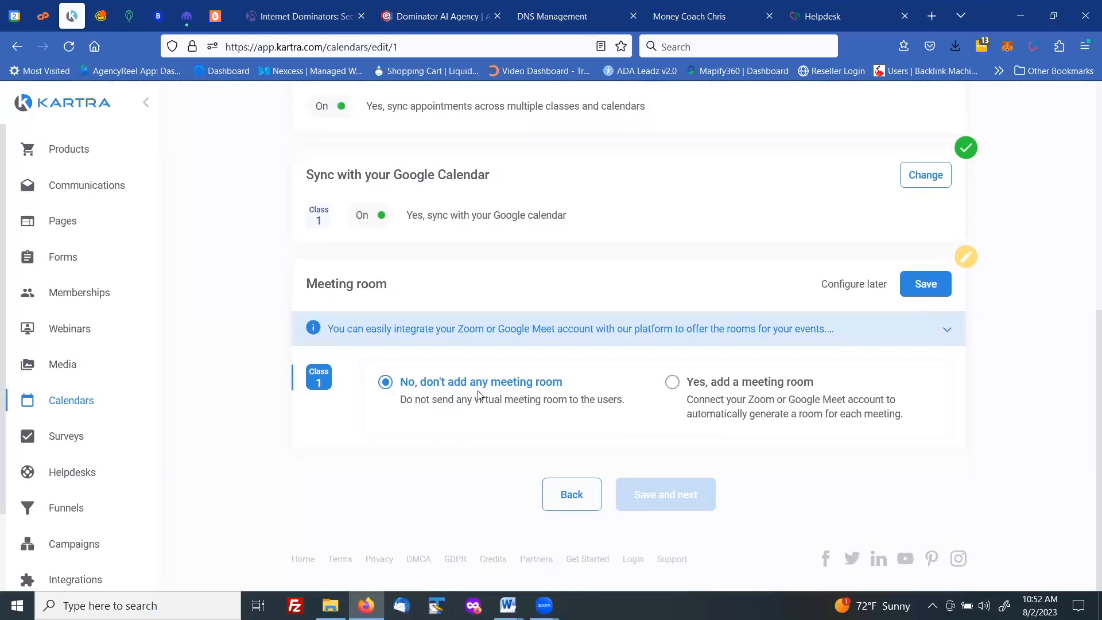
{"action": "left_click", "coordinate": [670, 387]}
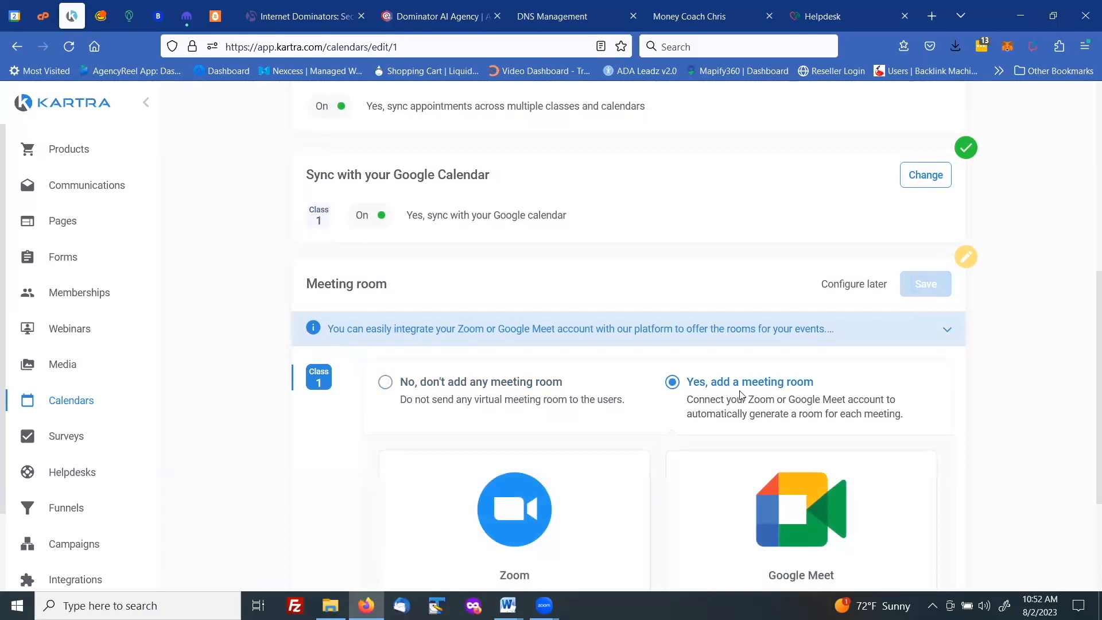
{"action": "scroll", "coordinate": [740, 390], "scroll_direction": "down", "scroll_amount": 1}
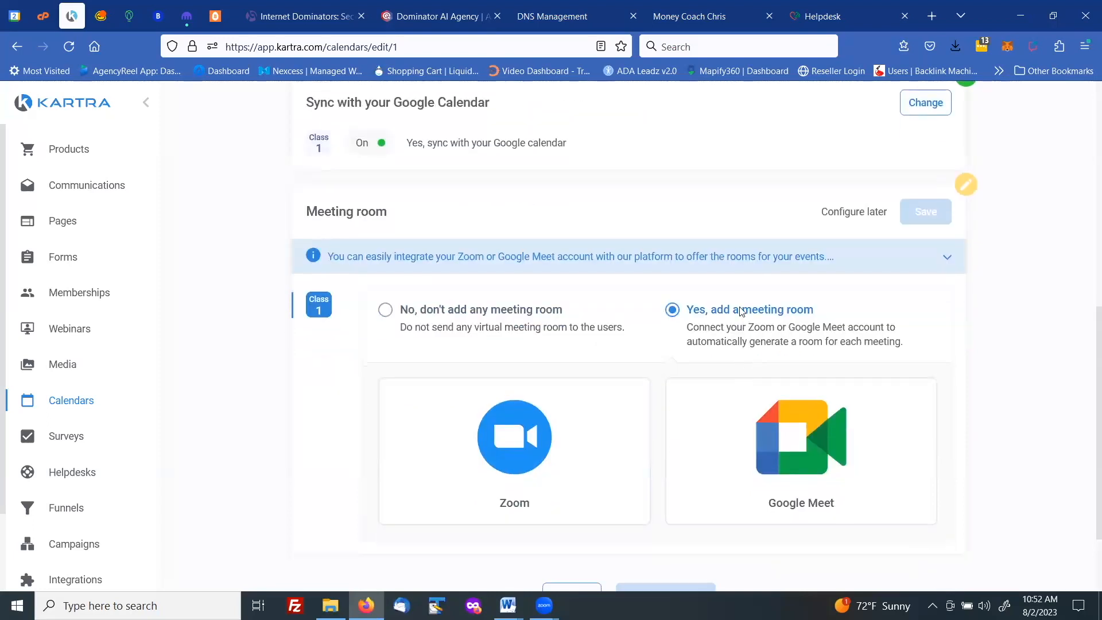
{"action": "left_click", "coordinate": [520, 439]}
{"action": "scroll", "coordinate": [542, 418], "scroll_direction": "down", "scroll_amount": 3}
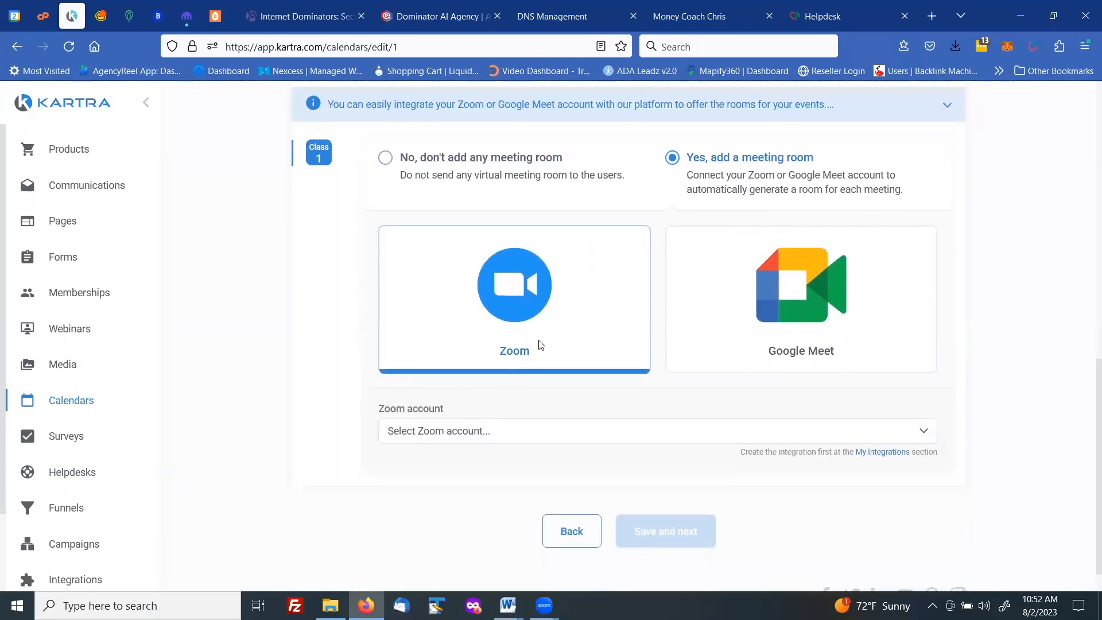
{"action": "left_click", "coordinate": [470, 396]}
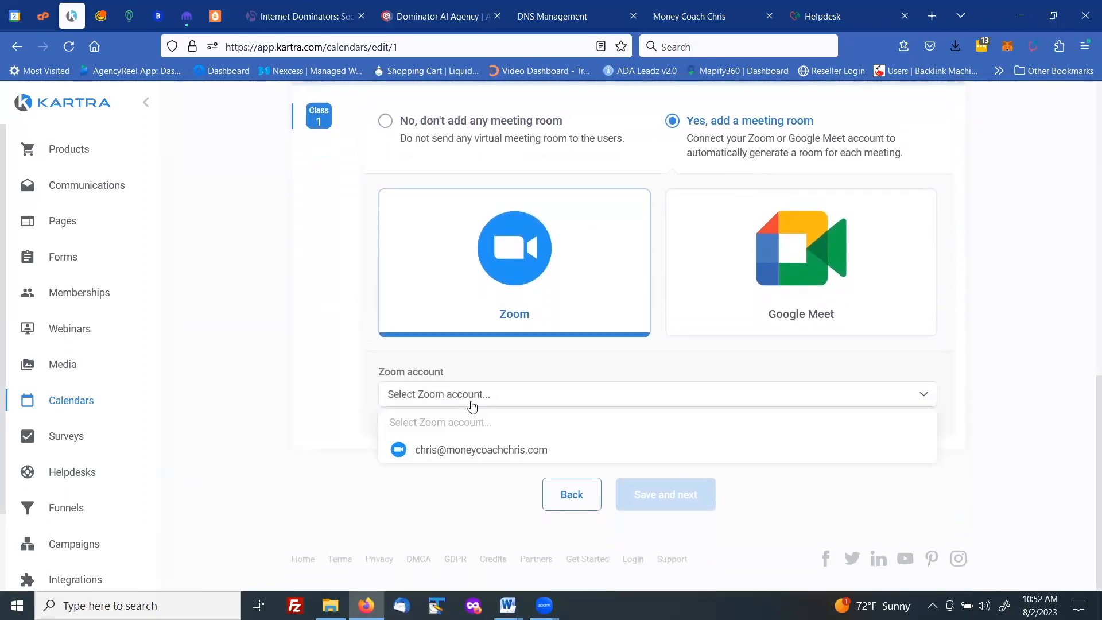
{"action": "left_click", "coordinate": [471, 451]}
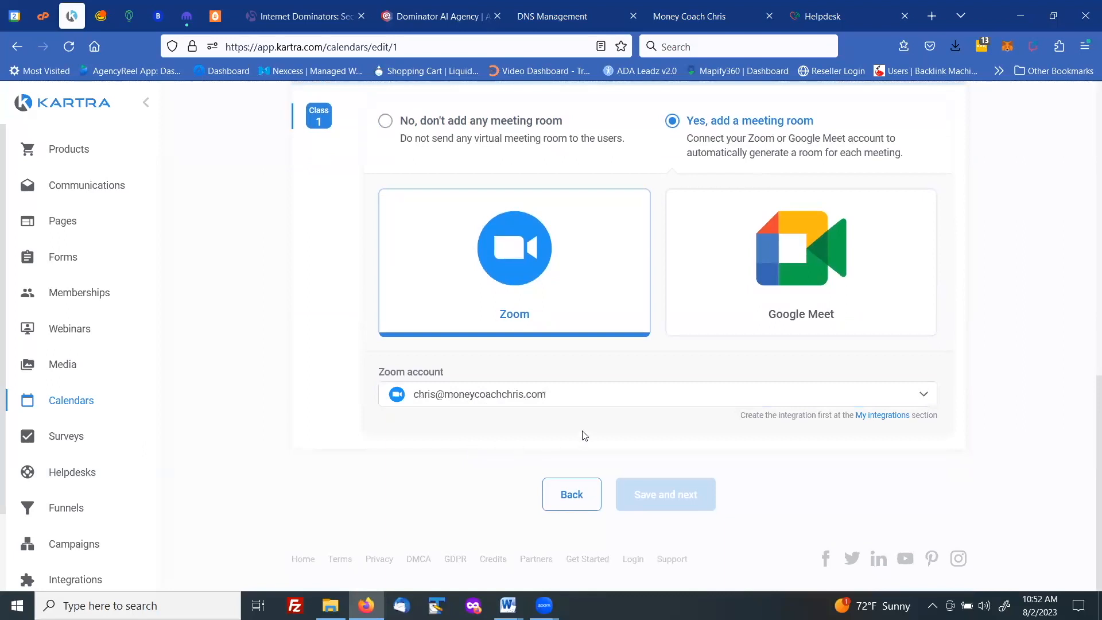
Save the Zoom meeting room for Class 1, and save the schedule stage to continue to registration
{"action": "scroll", "coordinate": [700, 381], "scroll_direction": "up", "scroll_amount": 3}
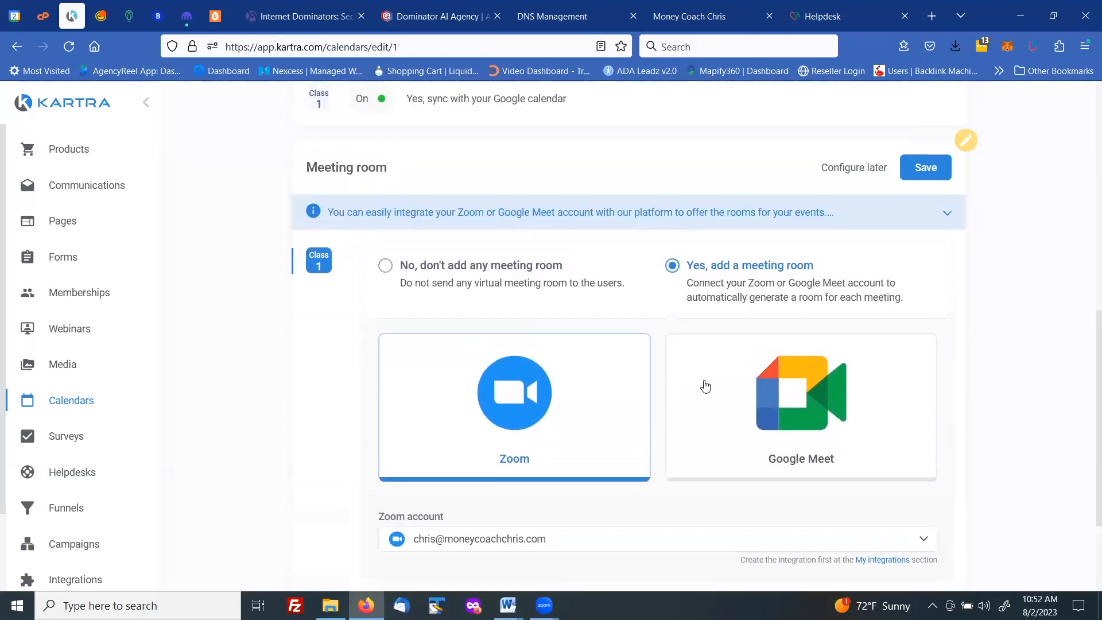
{"action": "left_click", "coordinate": [926, 168]}
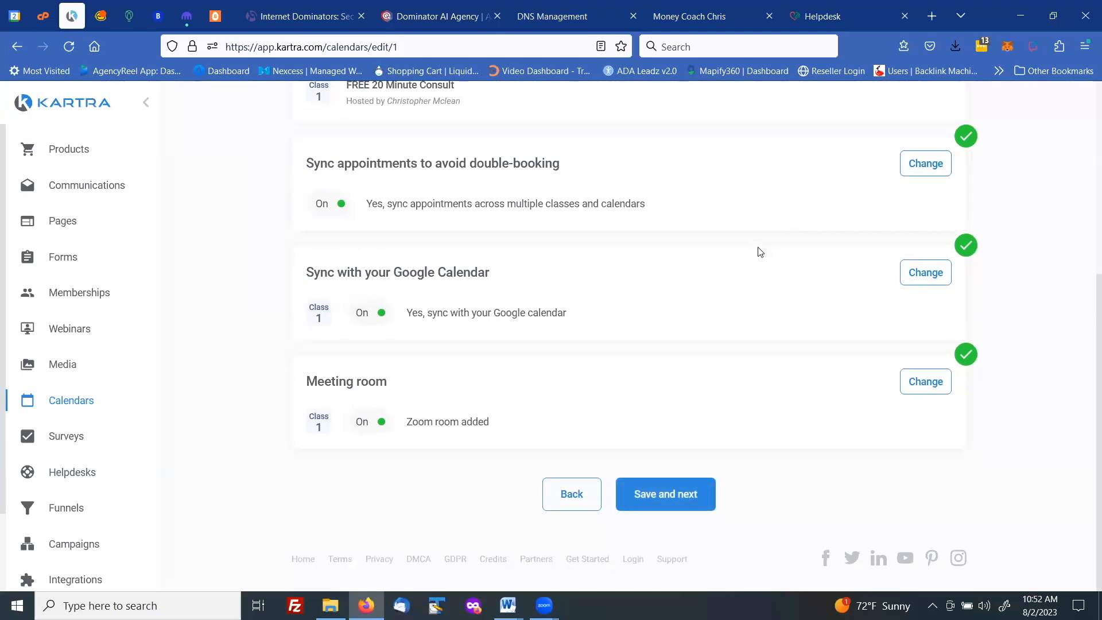
{"action": "left_click", "coordinate": [664, 492]}
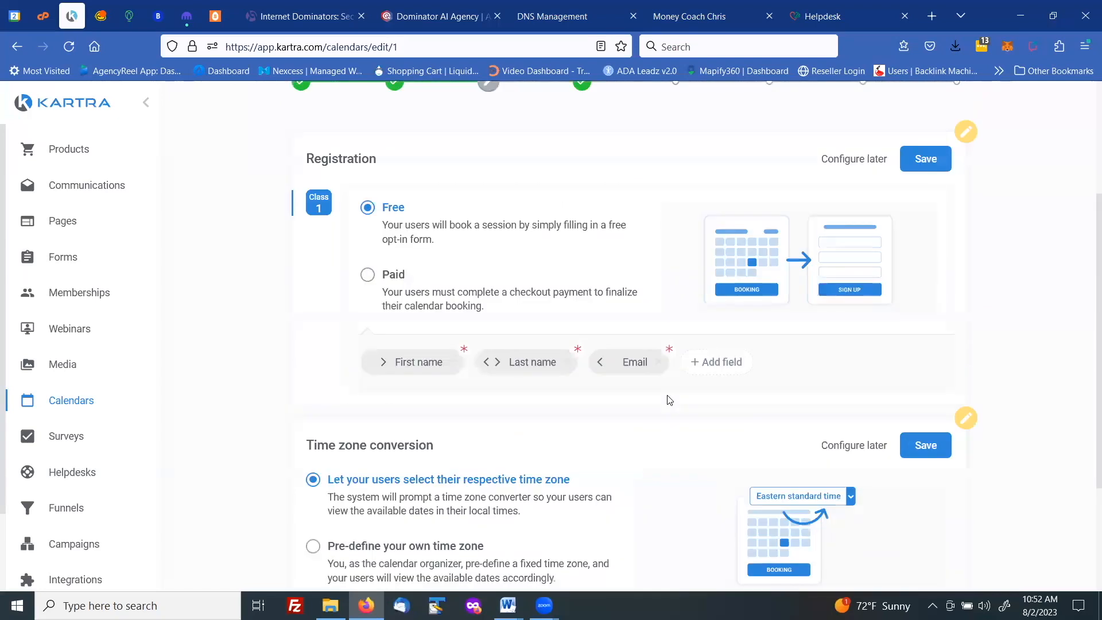
Examine the existing standard fields and the custom field option available for the Class 1 registration form, without adding a field
{"action": "scroll", "coordinate": [669, 400], "scroll_direction": "down", "scroll_amount": 3}
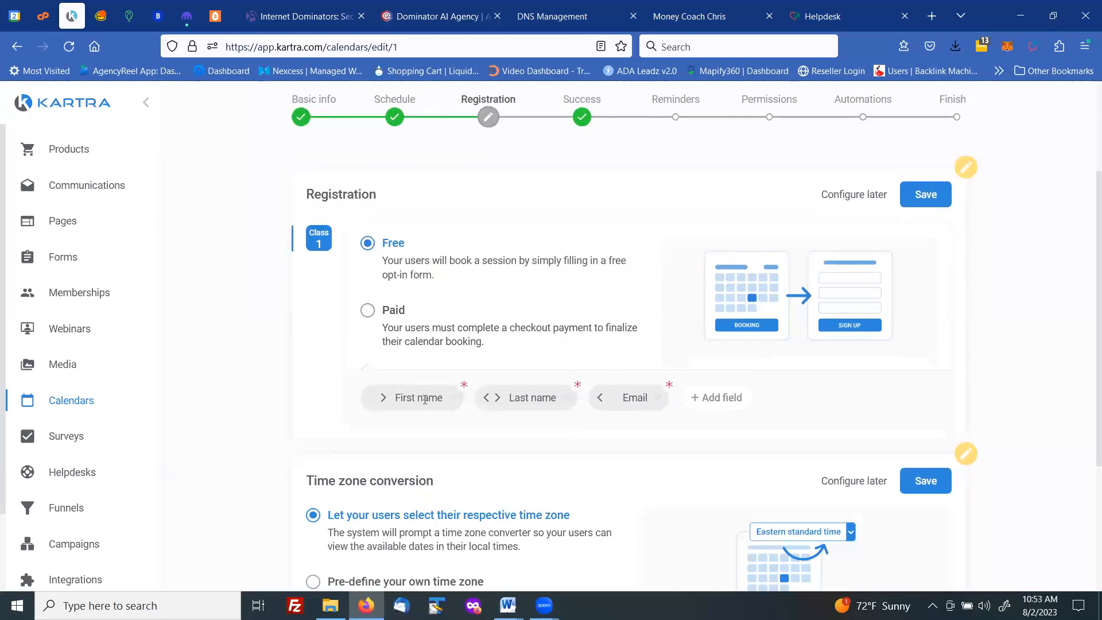
{"action": "left_click", "coordinate": [721, 398]}
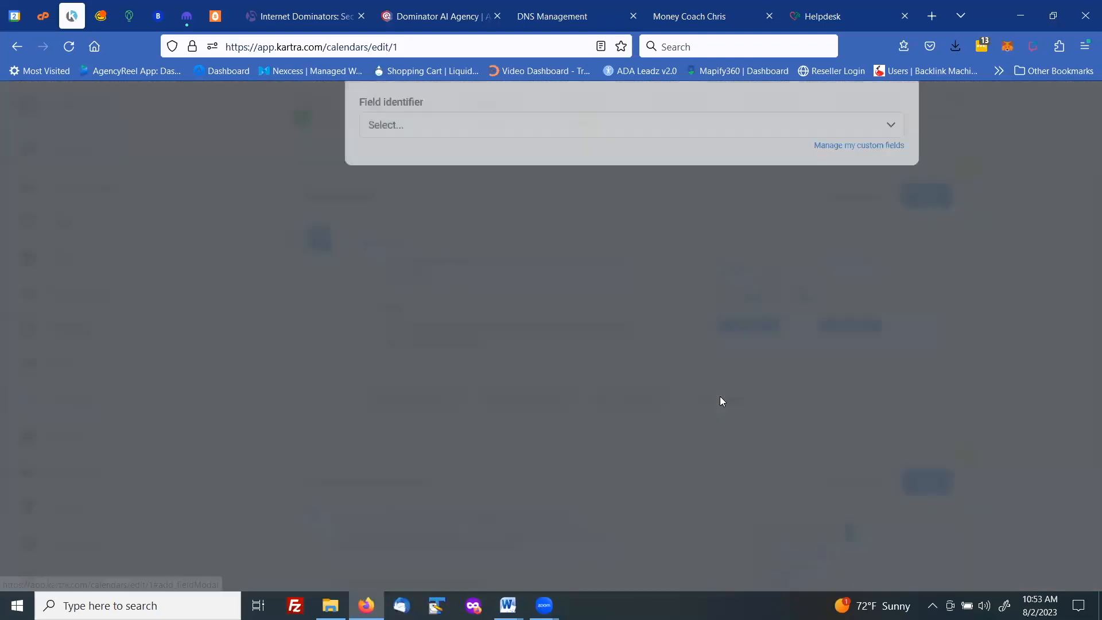
{"action": "left_click", "coordinate": [467, 258]}
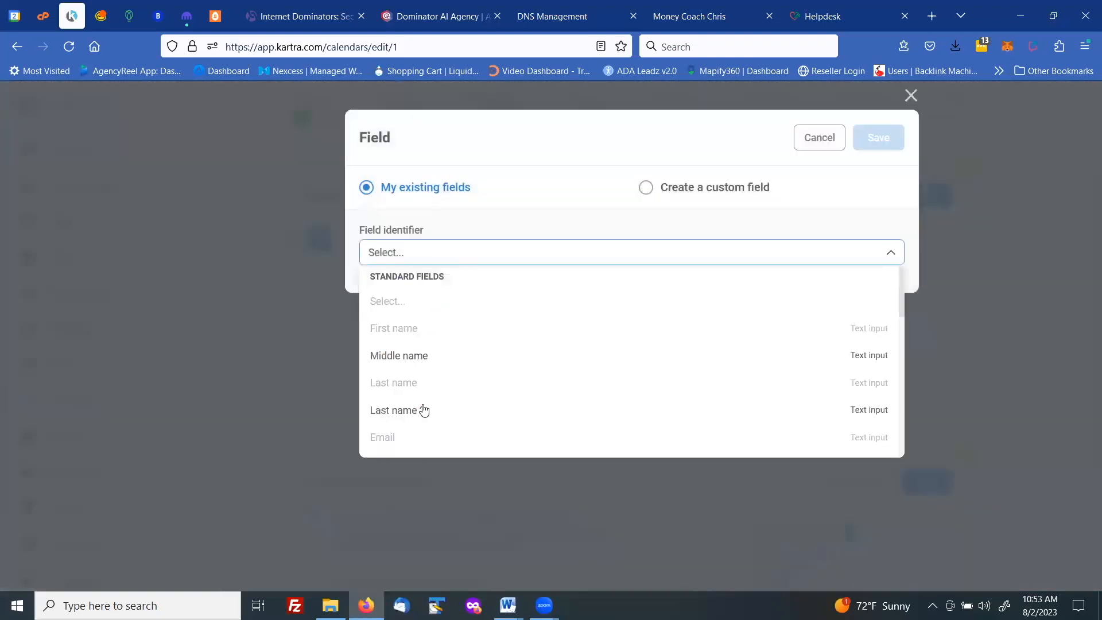
{"action": "scroll", "coordinate": [423, 408], "scroll_direction": "down", "scroll_amount": 5}
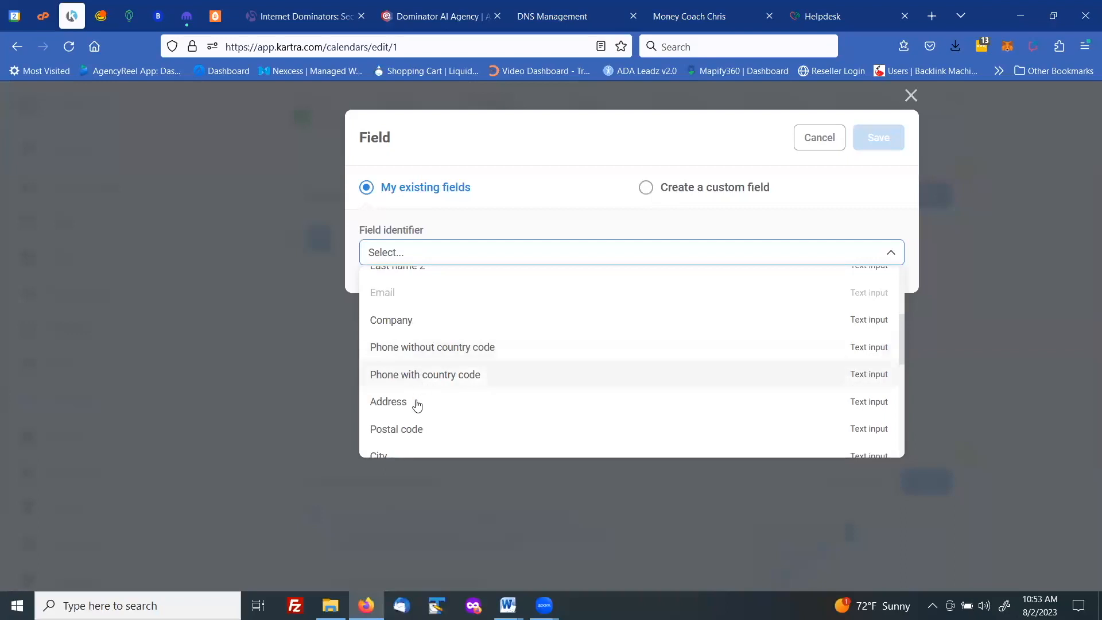
{"action": "scroll", "coordinate": [430, 425], "scroll_direction": "down", "scroll_amount": 4}
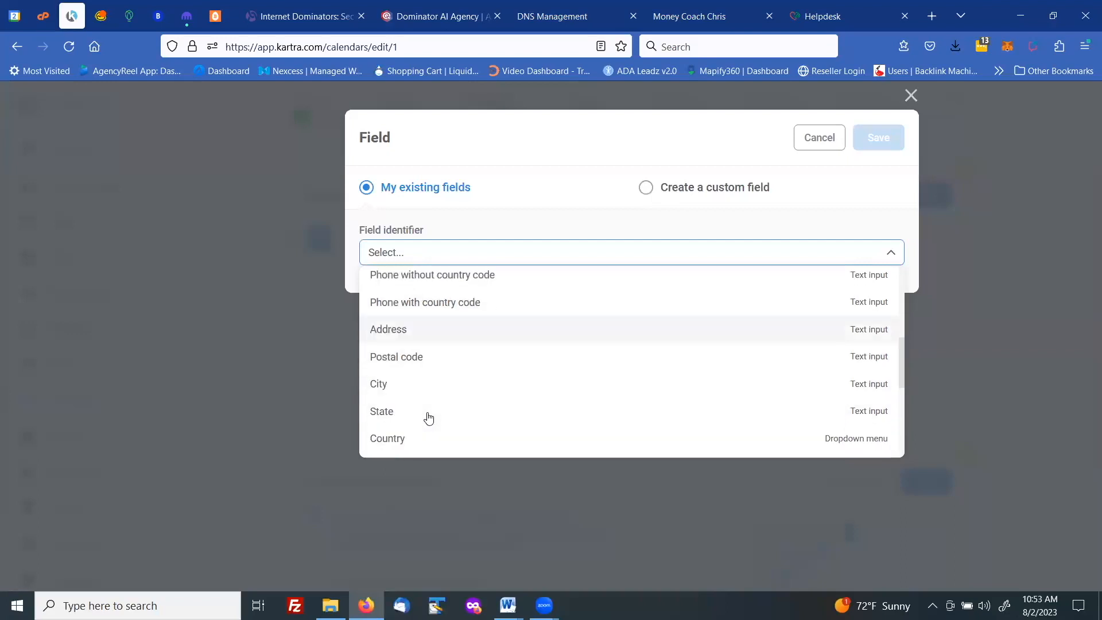
{"action": "scroll", "coordinate": [429, 418], "scroll_direction": "down", "scroll_amount": 2}
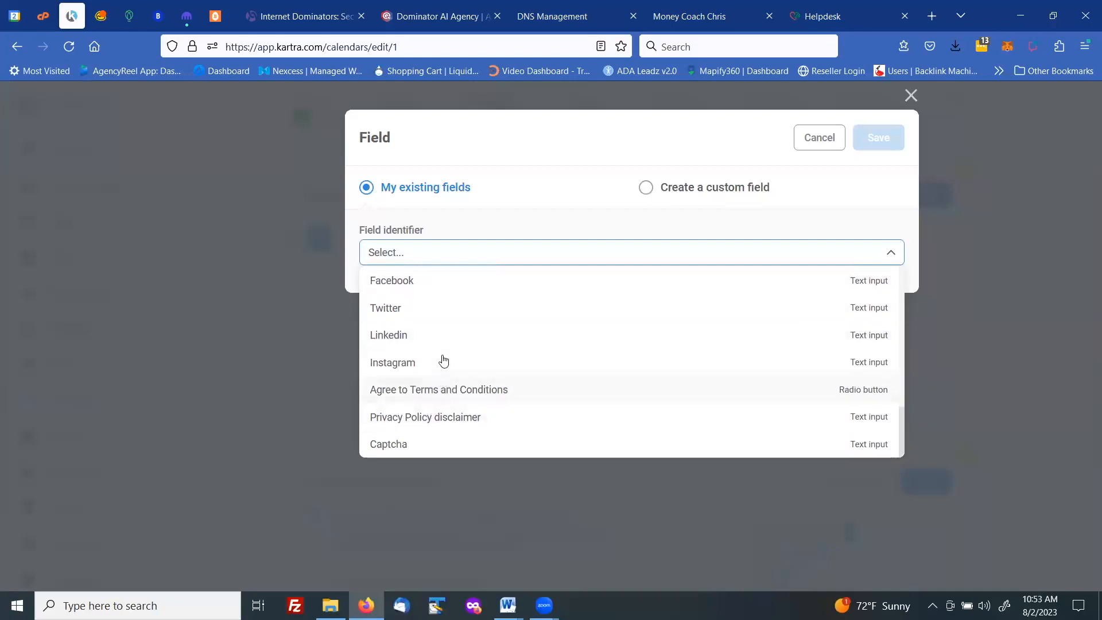
{"action": "scroll", "coordinate": [442, 359], "scroll_direction": "up", "scroll_amount": 8}
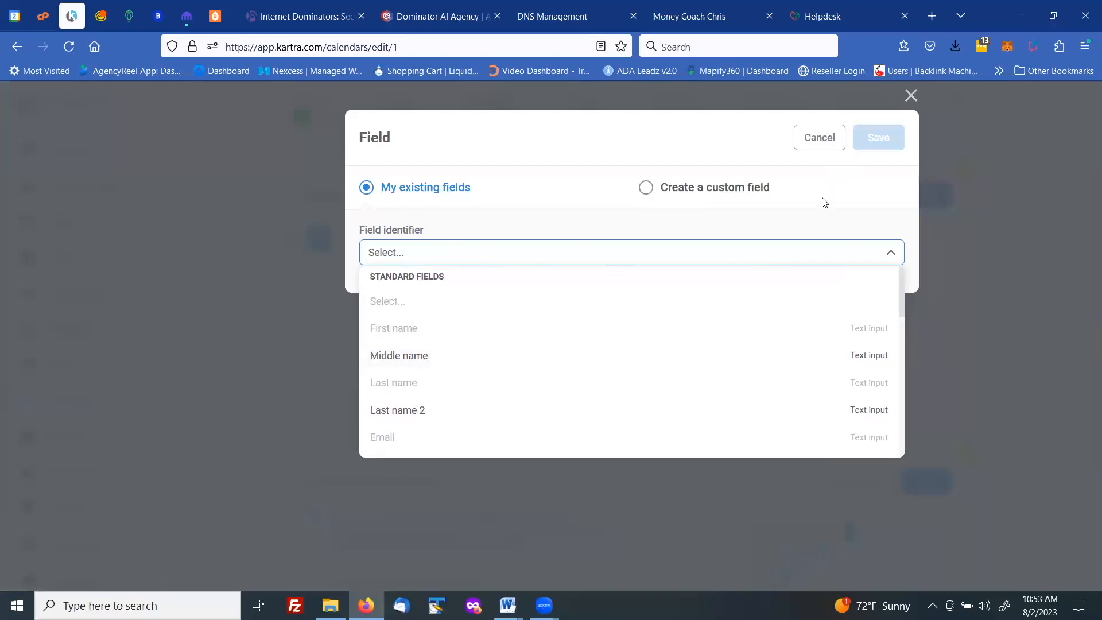
{"action": "left_click", "coordinate": [819, 138]}
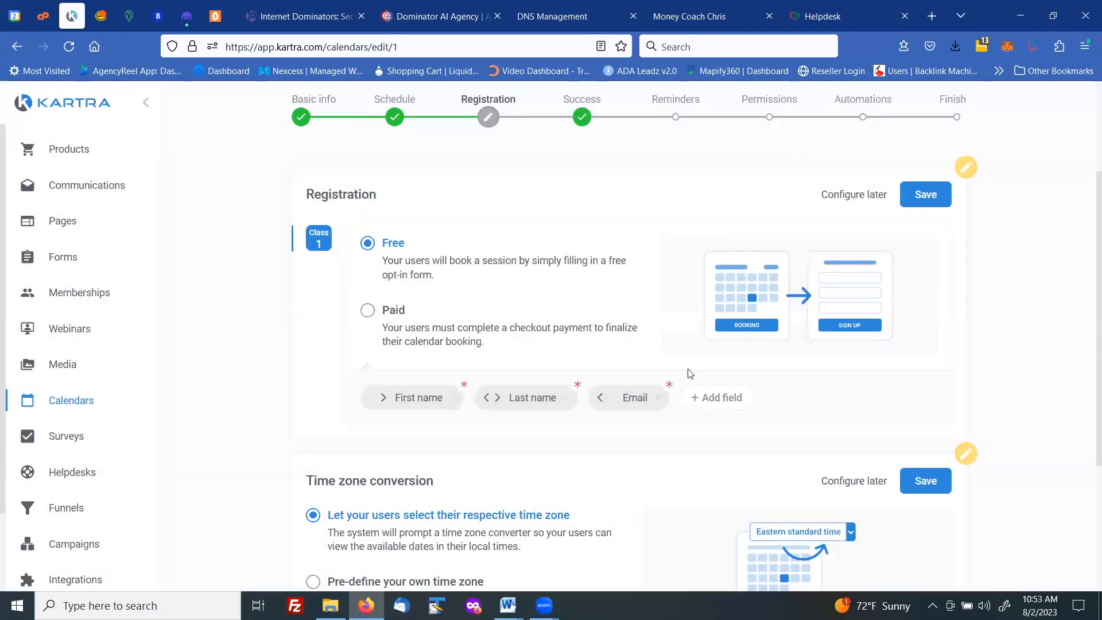
{"action": "left_click", "coordinate": [721, 397]}
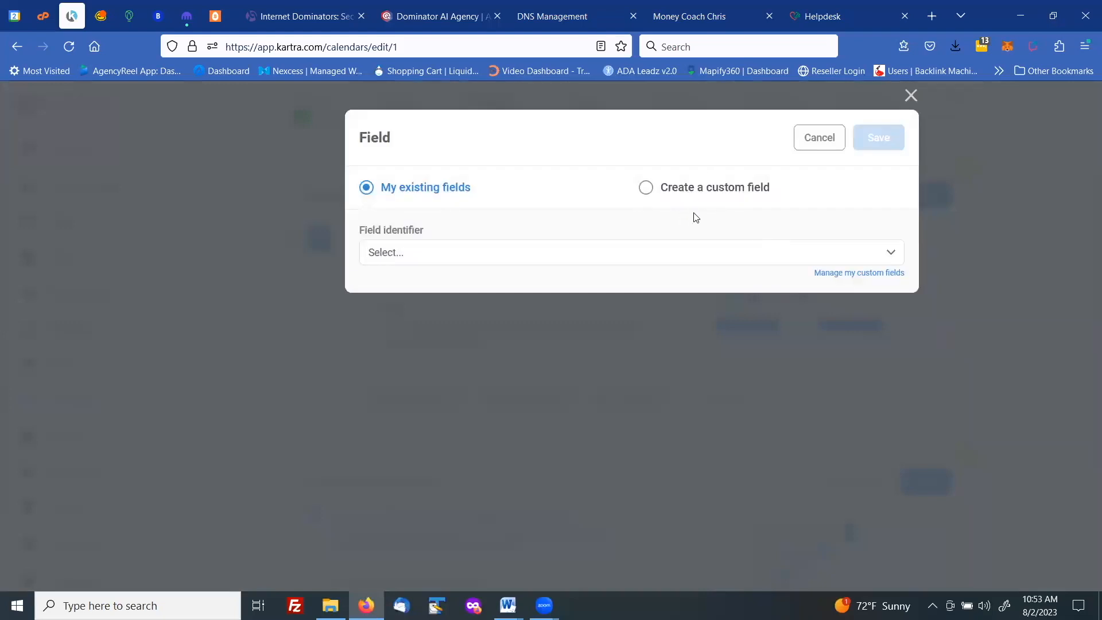
{"action": "left_click", "coordinate": [819, 138]}
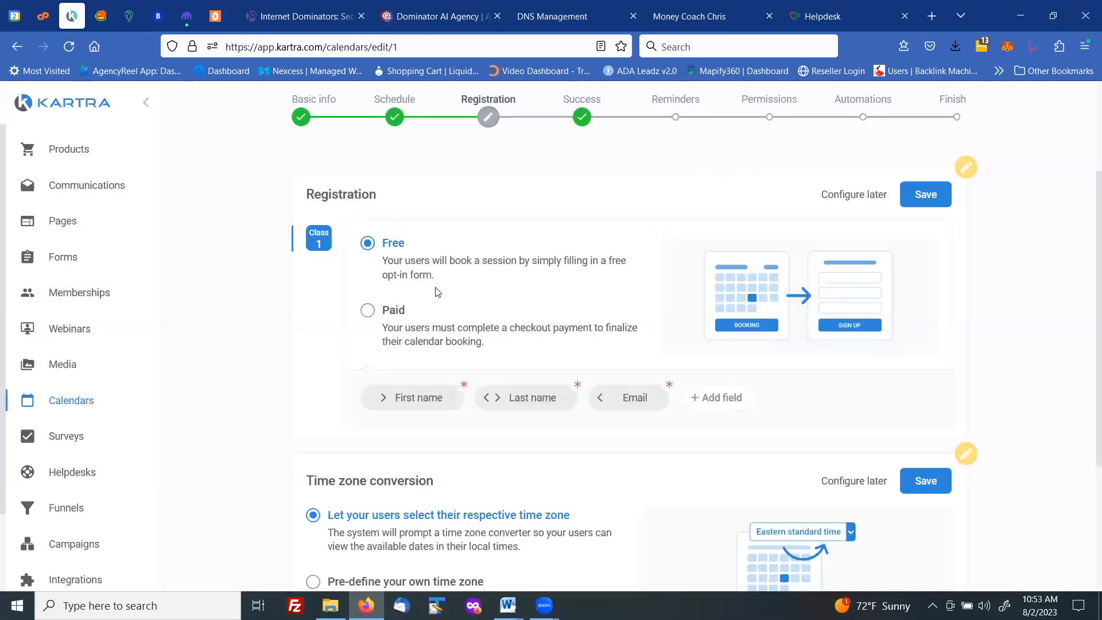
Save free registration for Class 1 and time zone conversion that lets users select their own zone, and continue to the success stage
{"action": "left_click", "coordinate": [921, 197]}
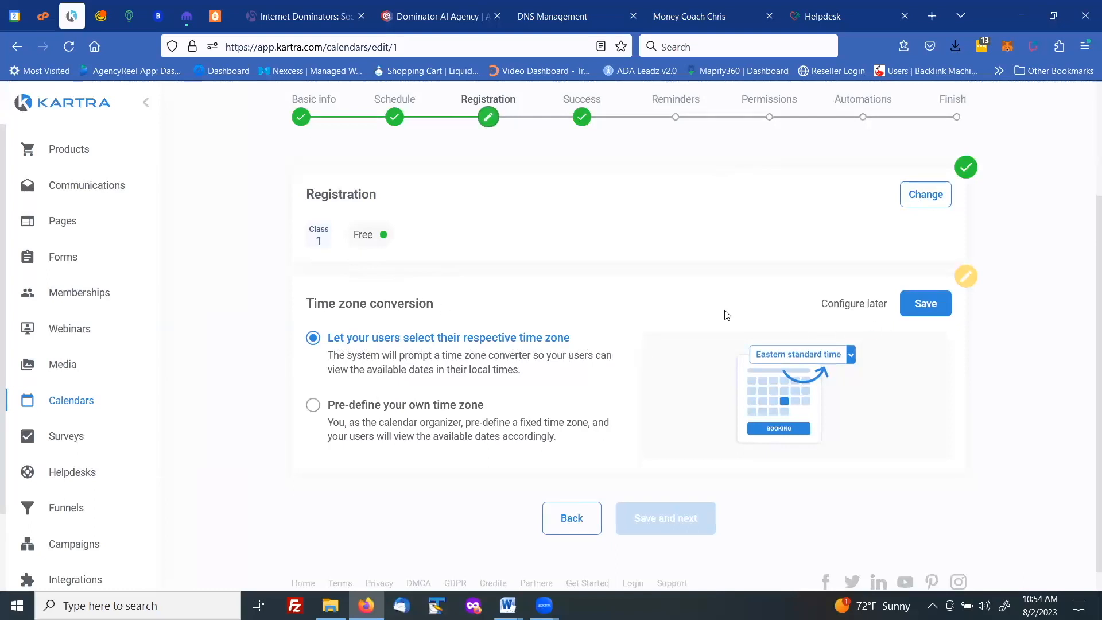
{"action": "left_click", "coordinate": [928, 308]}
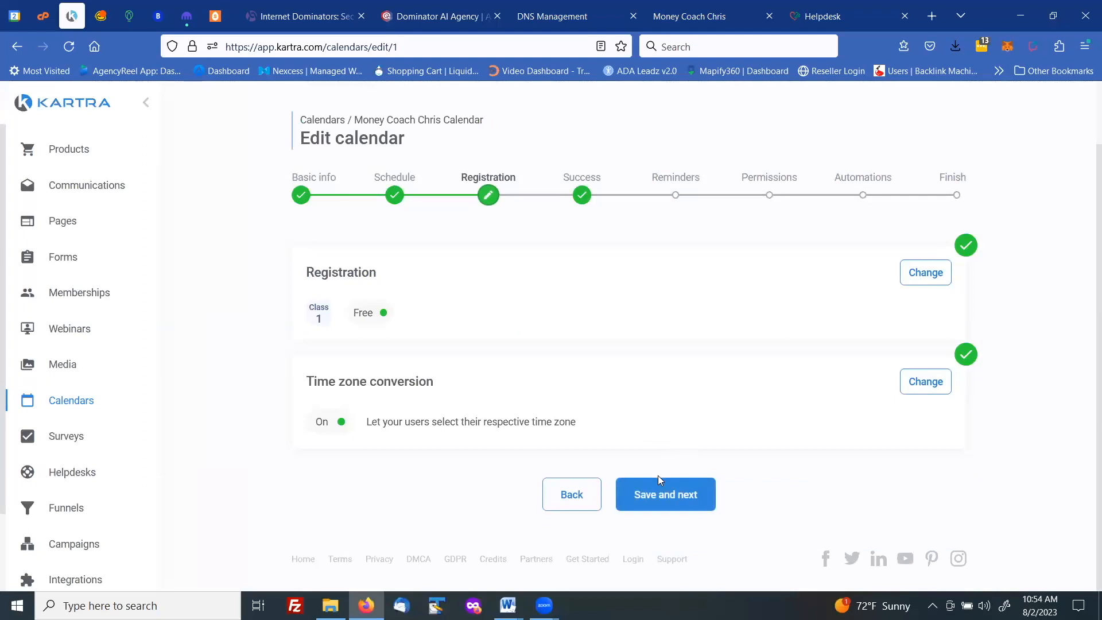
{"action": "left_click", "coordinate": [663, 503]}
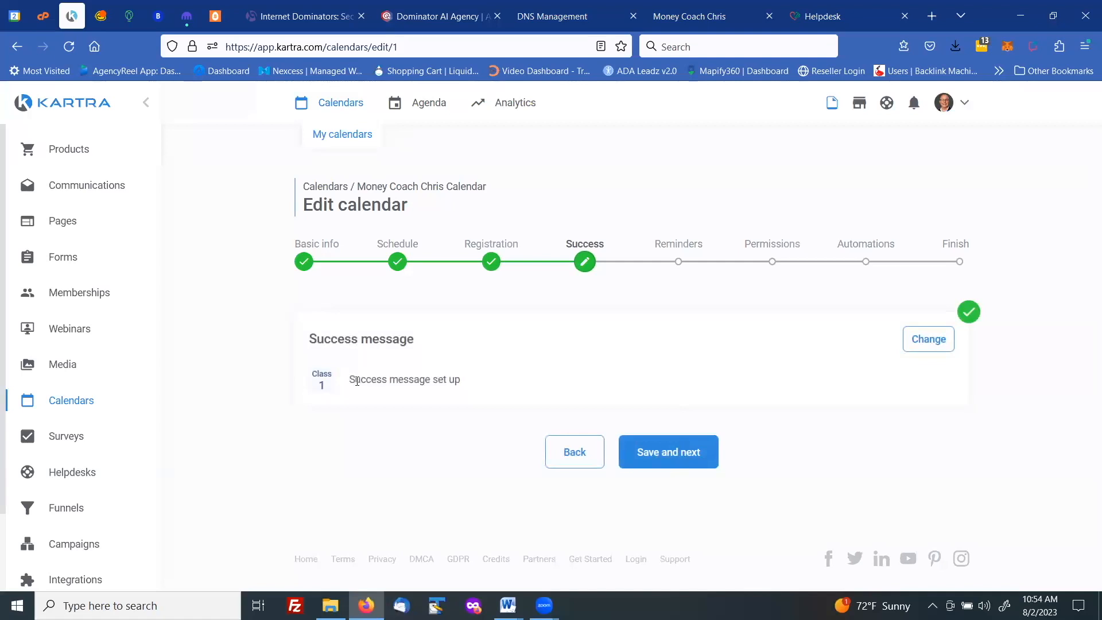
Open the success message for editing and review its confirmation type, headline, subheadline, appointment instructions, external button and preview
{"action": "left_click", "coordinate": [922, 343]}
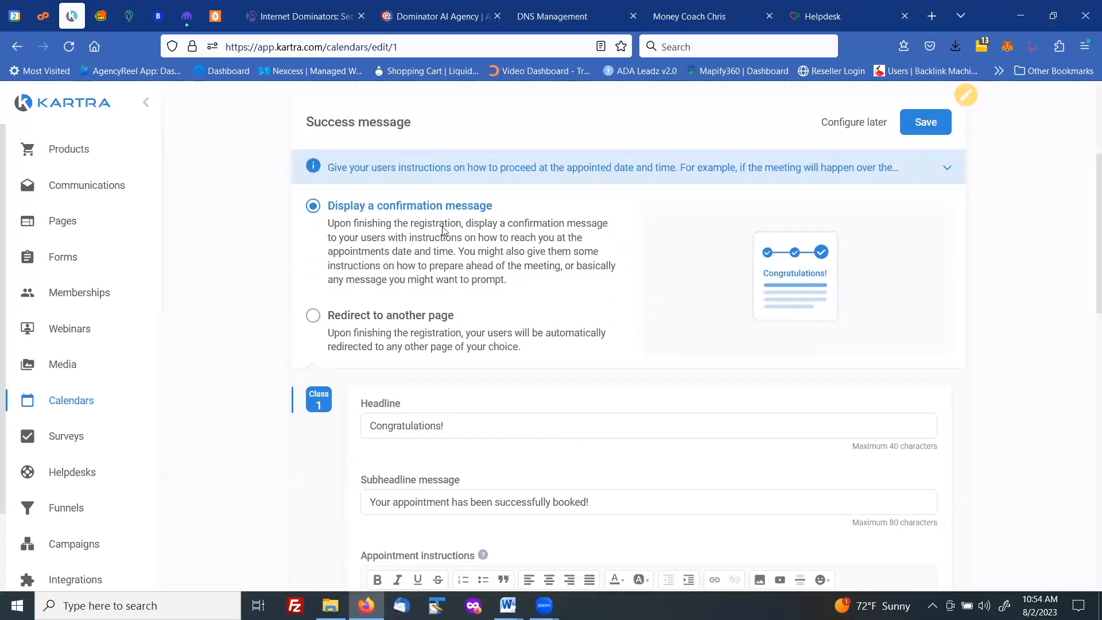
{"action": "scroll", "coordinate": [447, 227], "scroll_direction": "down", "scroll_amount": 4}
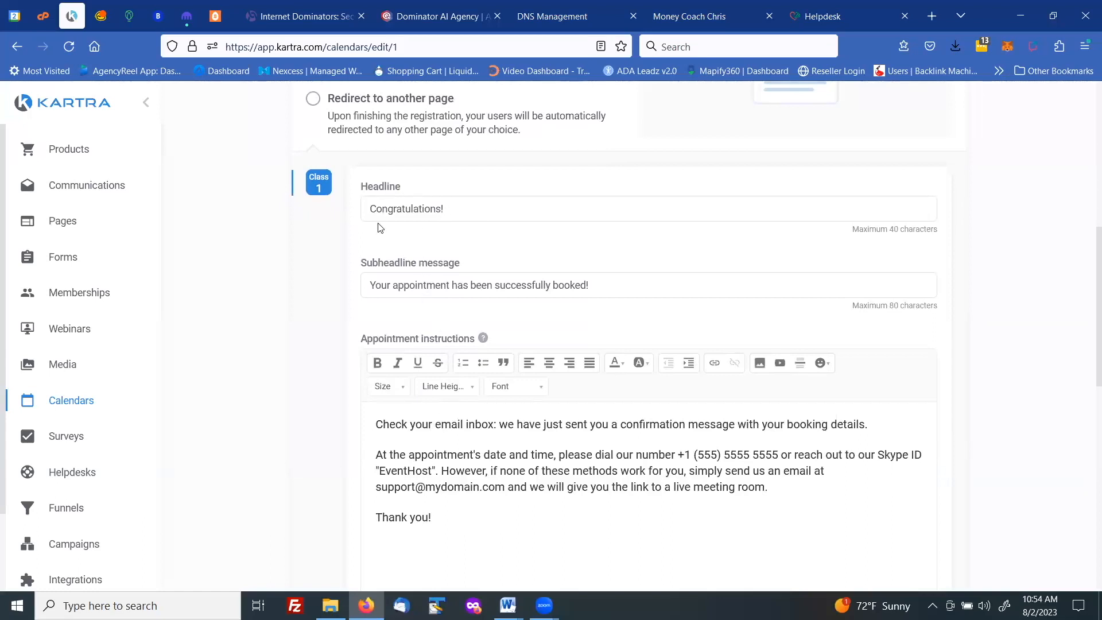
{"action": "scroll", "coordinate": [377, 228], "scroll_direction": "up", "scroll_amount": 1}
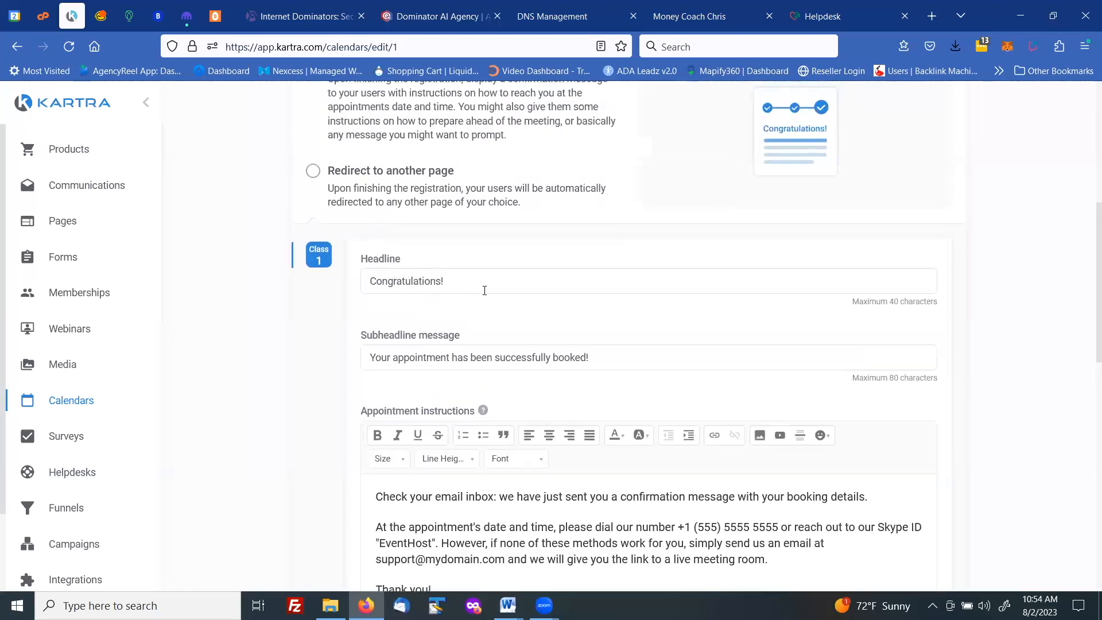
{"action": "scroll", "coordinate": [560, 393], "scroll_direction": "down", "scroll_amount": 3}
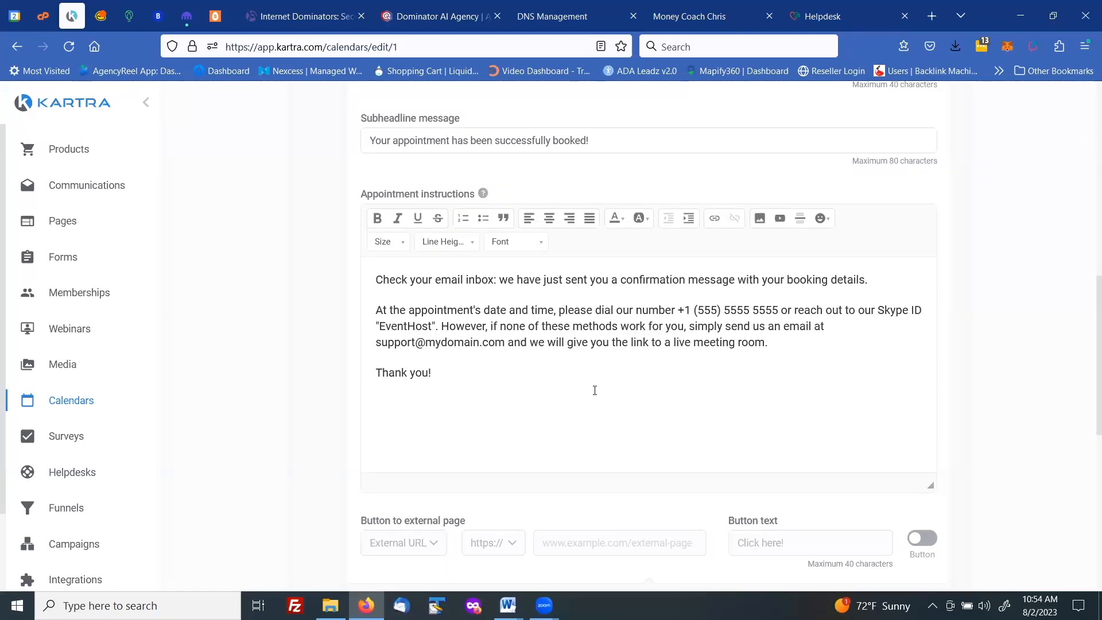
{"action": "scroll", "coordinate": [595, 390], "scroll_direction": "down", "scroll_amount": 3}
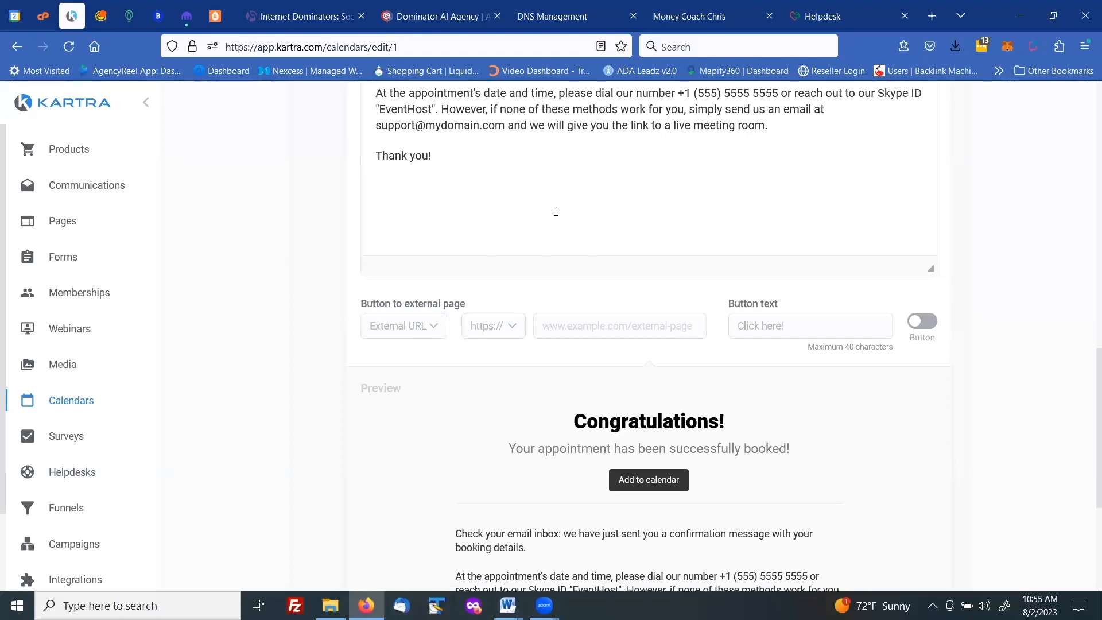
{"action": "scroll", "coordinate": [569, 210], "scroll_direction": "down", "scroll_amount": 4}
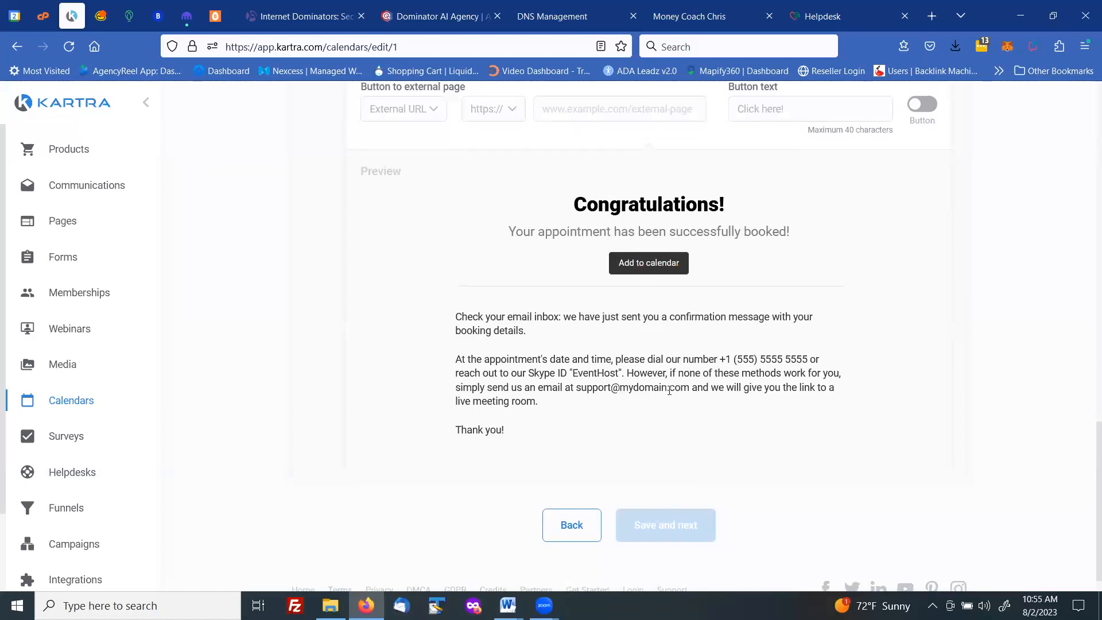
{"action": "scroll", "coordinate": [669, 390], "scroll_direction": "up", "scroll_amount": 12}
{"action": "scroll", "coordinate": [664, 378], "scroll_direction": "up", "scroll_amount": 4}
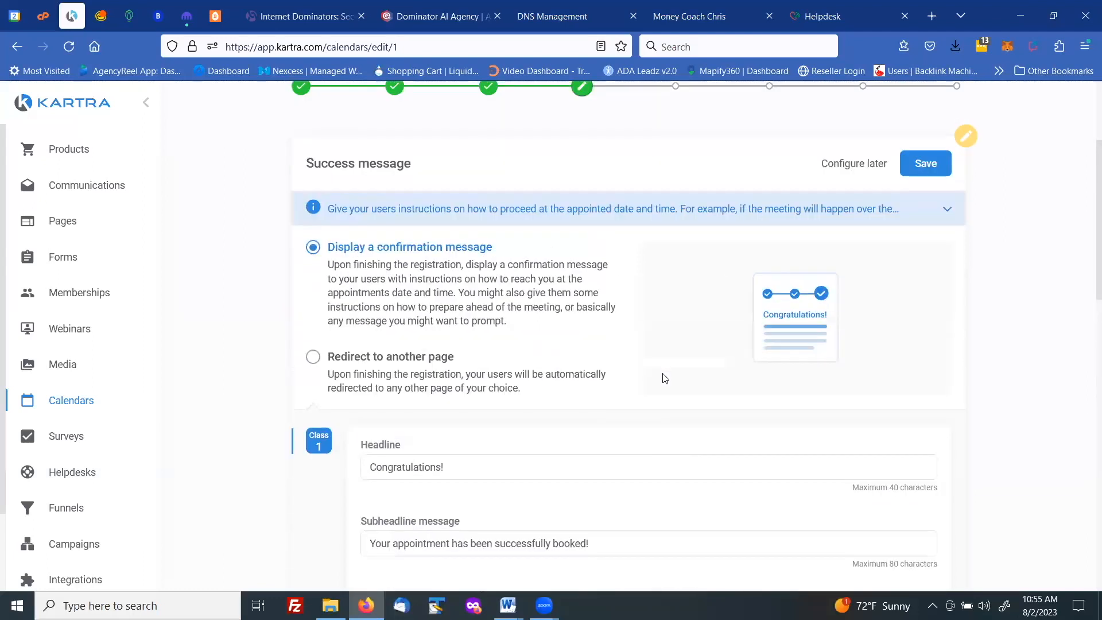
{"action": "scroll", "coordinate": [762, 327], "scroll_direction": "down", "scroll_amount": 7}
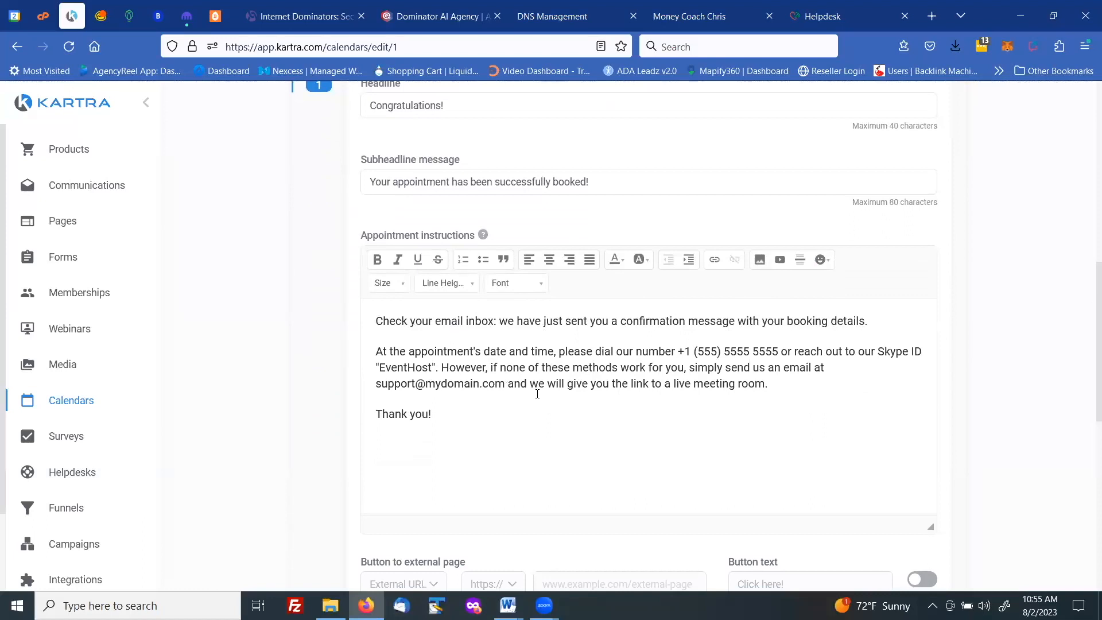
{"action": "scroll", "coordinate": [530, 416], "scroll_direction": "down", "scroll_amount": 5}
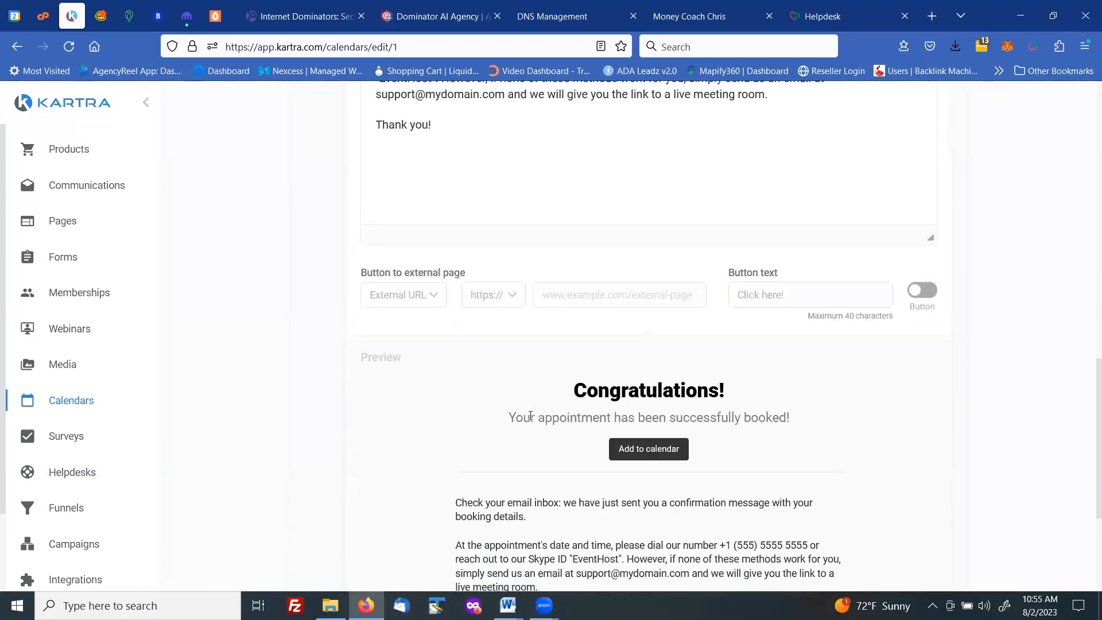
{"action": "scroll", "coordinate": [530, 415], "scroll_direction": "down", "scroll_amount": 3}
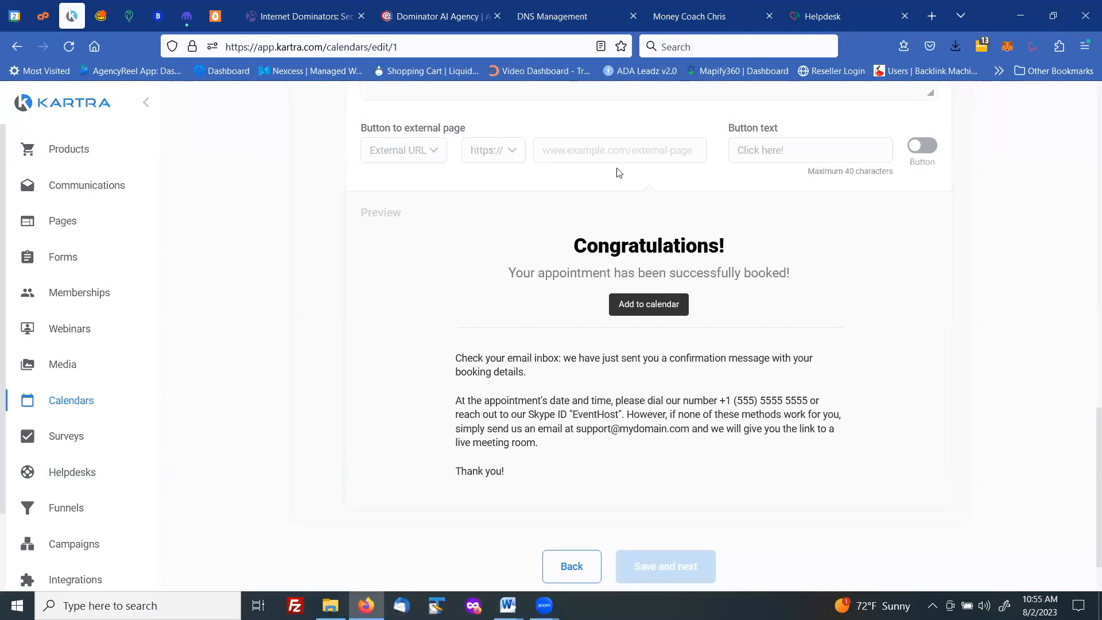
{"action": "scroll", "coordinate": [801, 358], "scroll_direction": "down", "scroll_amount": 1}
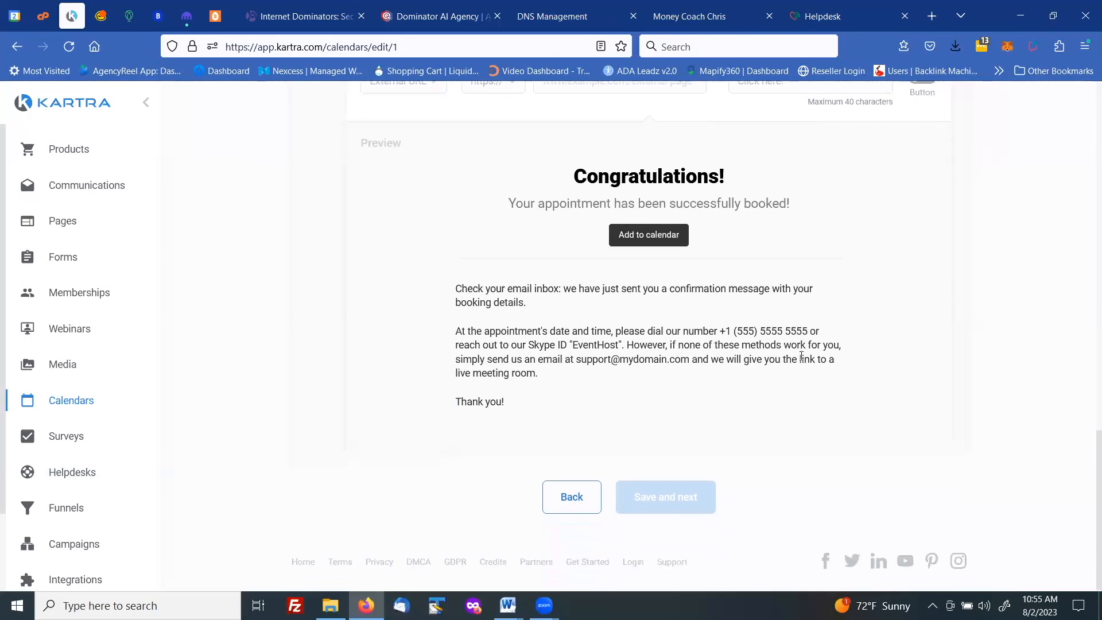
Save the success message as a displayed confirmation message and continue to the reminders stage
{"action": "scroll", "coordinate": [800, 356], "scroll_direction": "up", "scroll_amount": 5}
{"action": "scroll", "coordinate": [799, 354], "scroll_direction": "up", "scroll_amount": 10}
{"action": "left_click", "coordinate": [923, 338]}
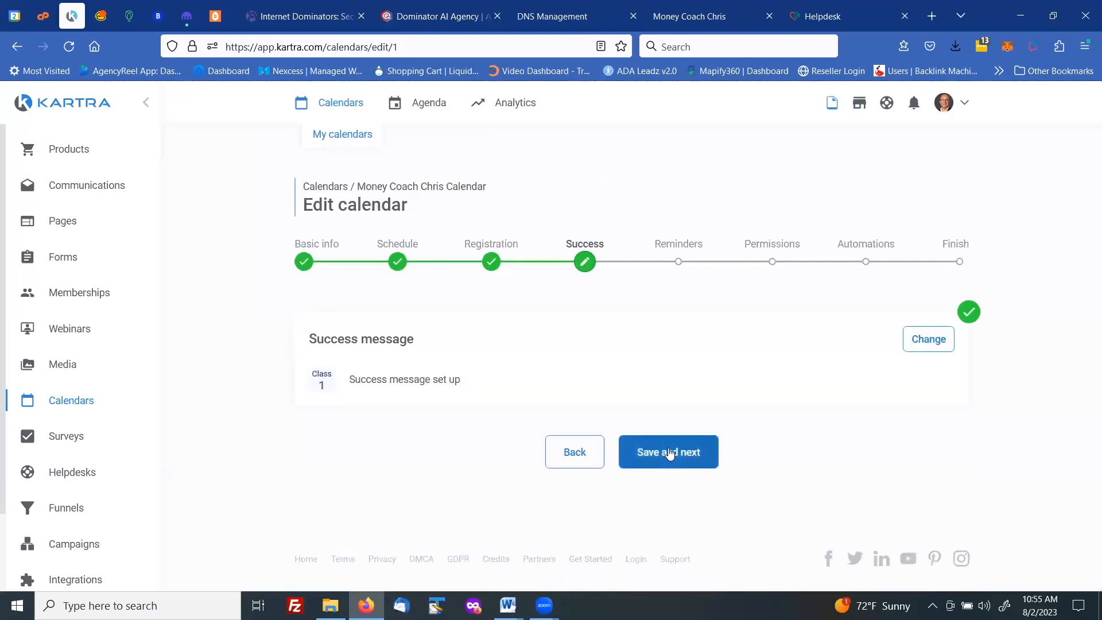
{"action": "left_click", "coordinate": [670, 450]}
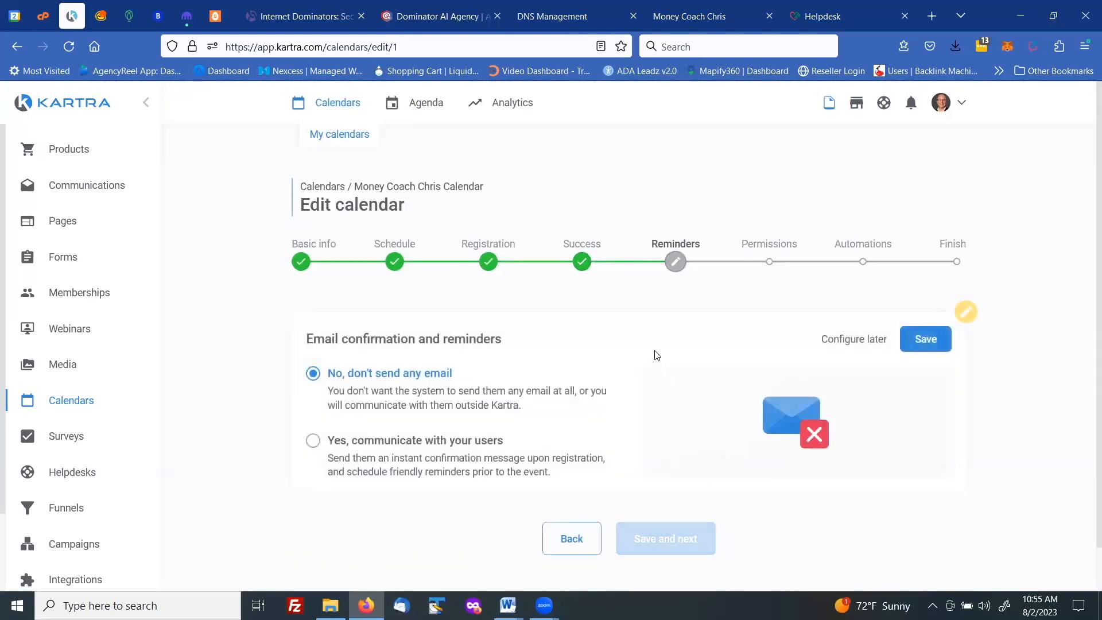
Enable email communication with users through the KartraMail gateway, keeping the prefilled sender details, and save that section
{"action": "scroll", "coordinate": [655, 351], "scroll_direction": "down", "scroll_amount": 1}
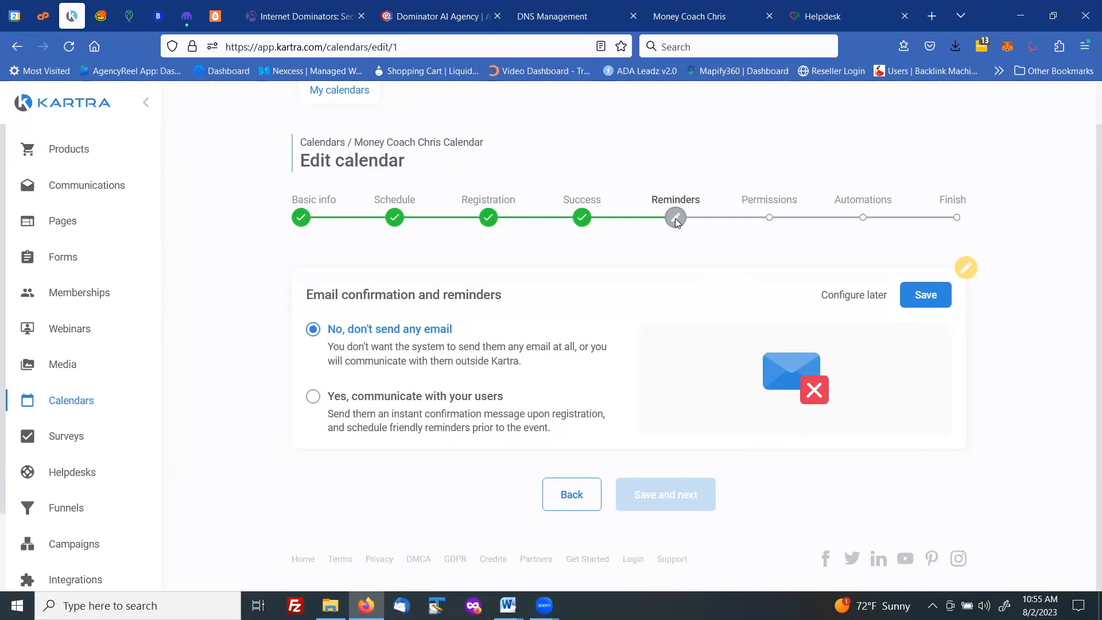
{"action": "left_click", "coordinate": [314, 398]}
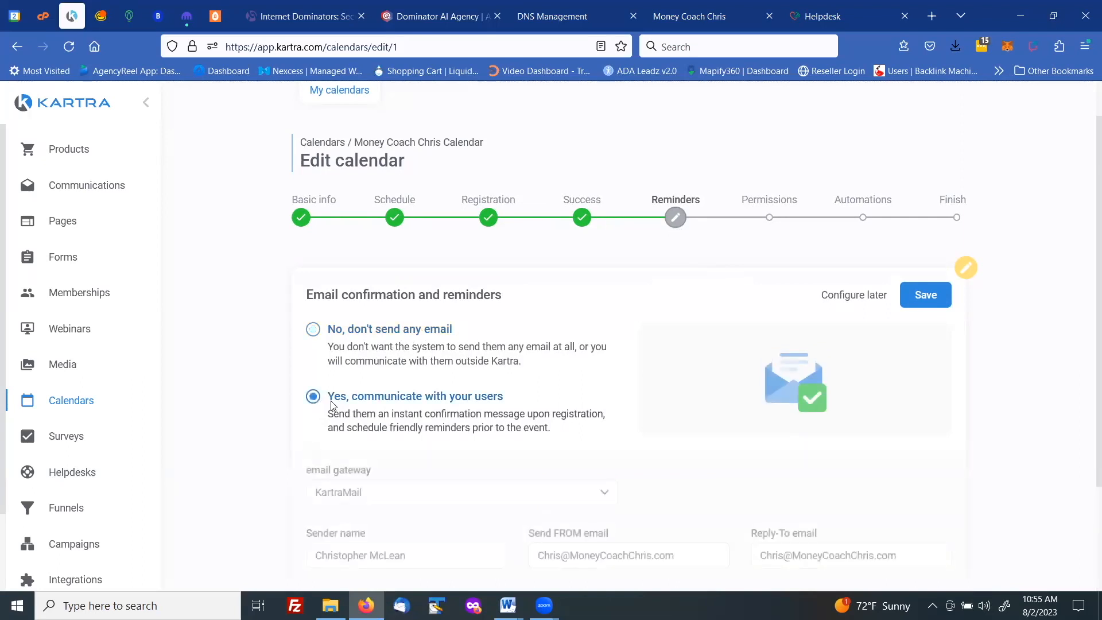
{"action": "scroll", "coordinate": [495, 360], "scroll_direction": "down", "scroll_amount": 2}
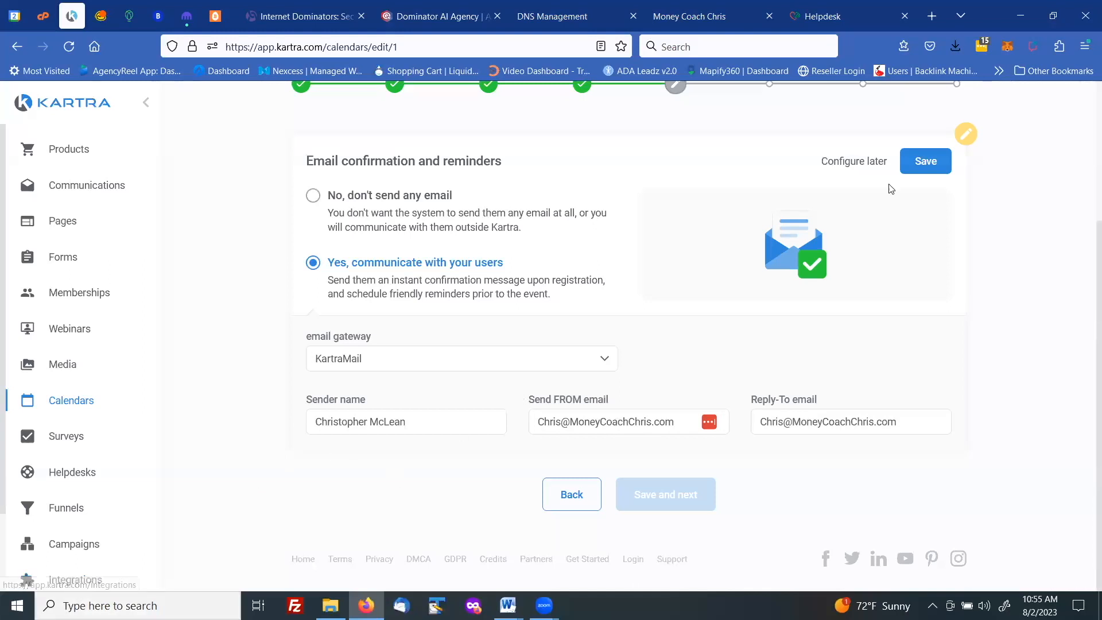
{"action": "left_click", "coordinate": [924, 164]}
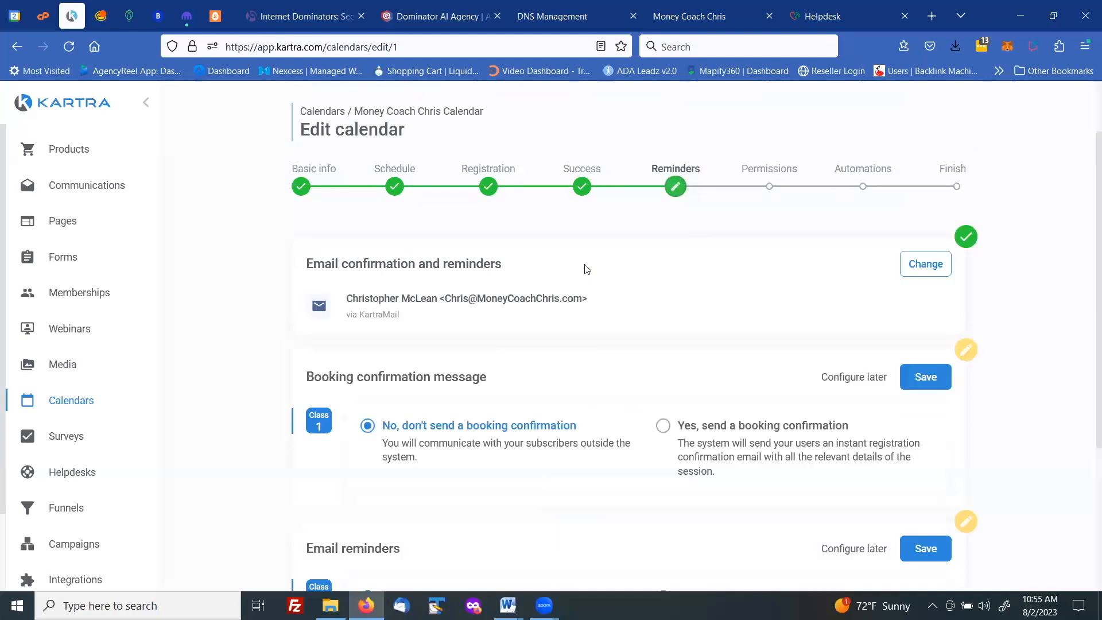
{"action": "scroll", "coordinate": [586, 269], "scroll_direction": "down", "scroll_amount": 4}
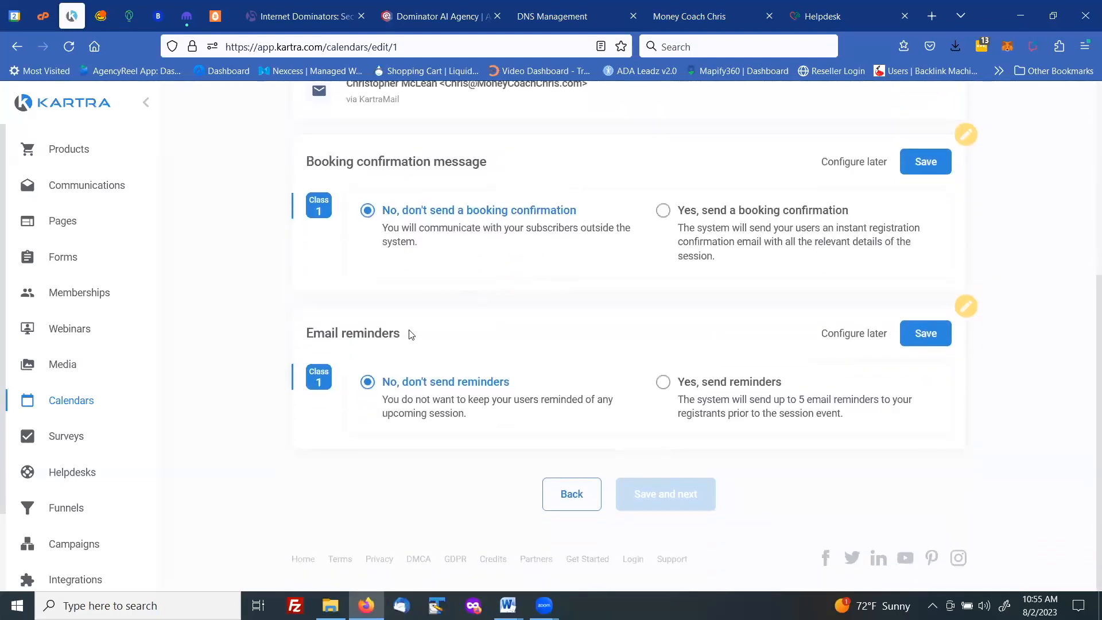
{"action": "scroll", "coordinate": [427, 311], "scroll_direction": "up", "scroll_amount": 3}
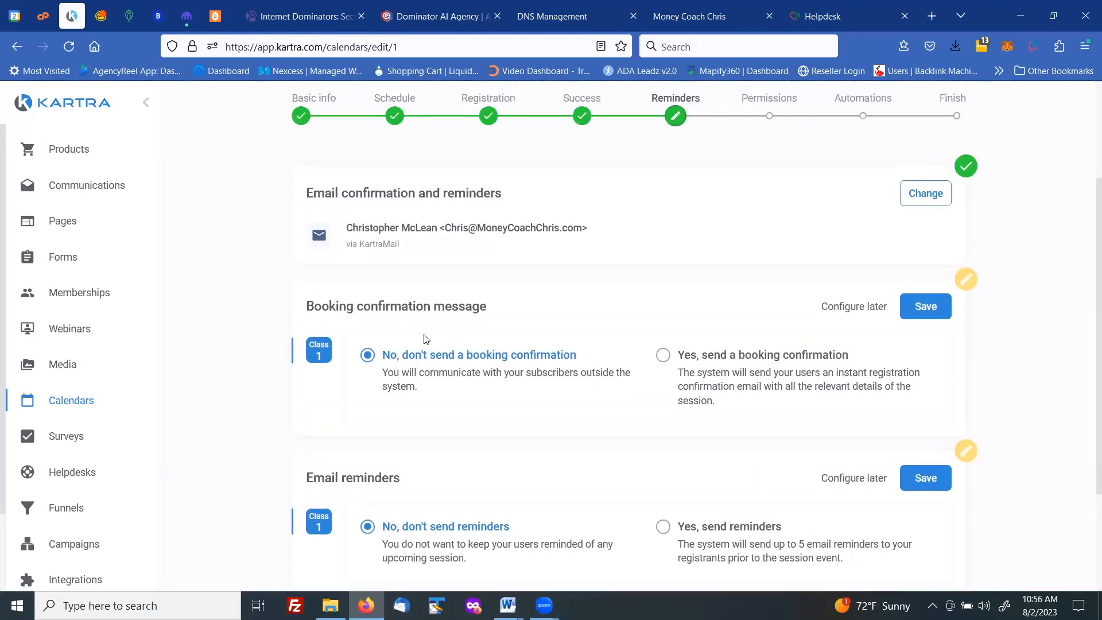
Enable email reminders for Class 1 and create a reminder timed 2 days and 0 hours before the session starts
{"action": "scroll", "coordinate": [429, 335], "scroll_direction": "down", "scroll_amount": 3}
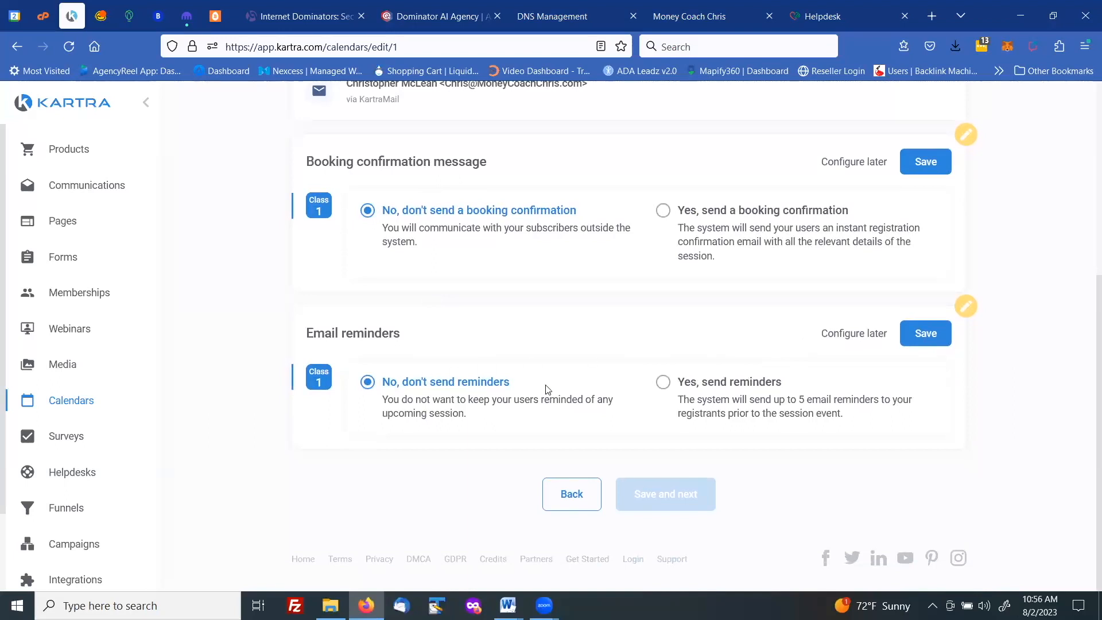
{"action": "left_click", "coordinate": [664, 385]}
{"action": "scroll", "coordinate": [617, 333], "scroll_direction": "down", "scroll_amount": 1}
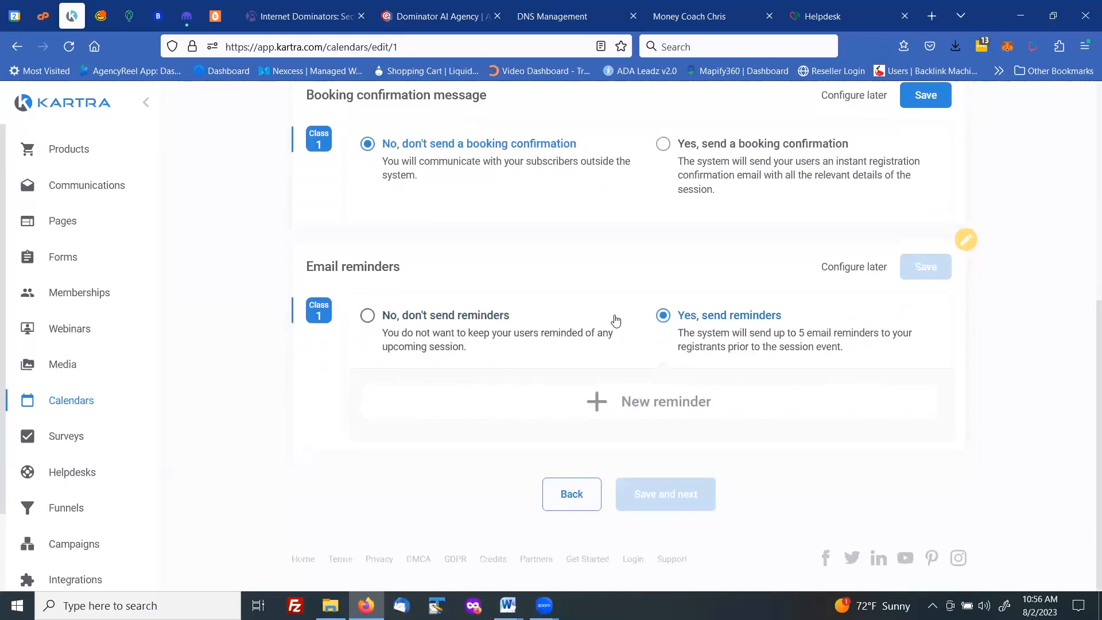
{"action": "left_click", "coordinate": [598, 404]}
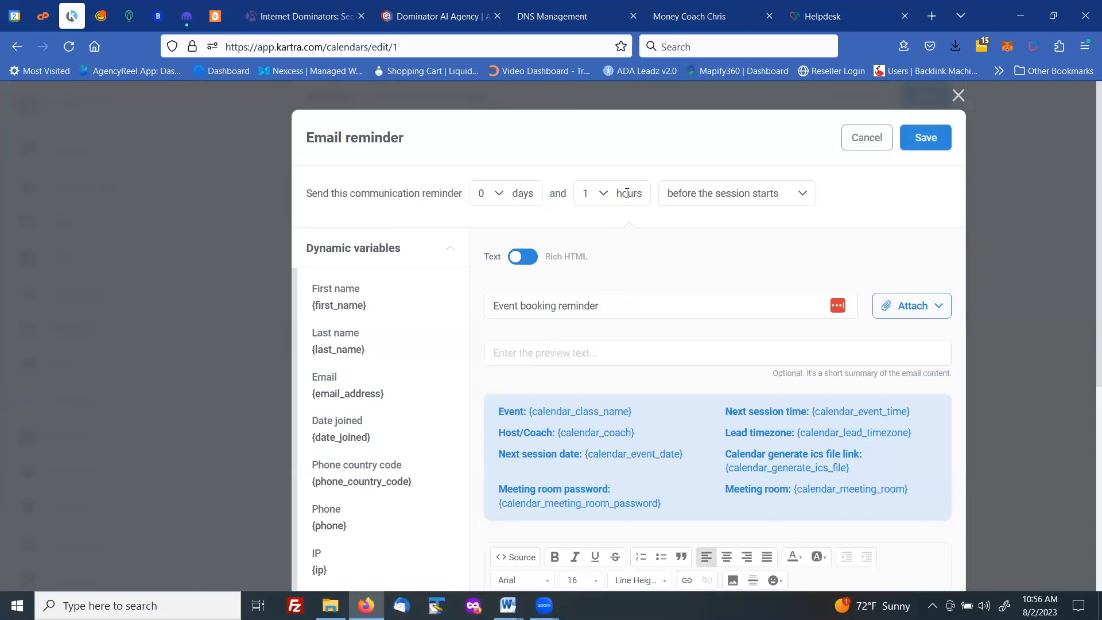
{"action": "left_click", "coordinate": [500, 195]}
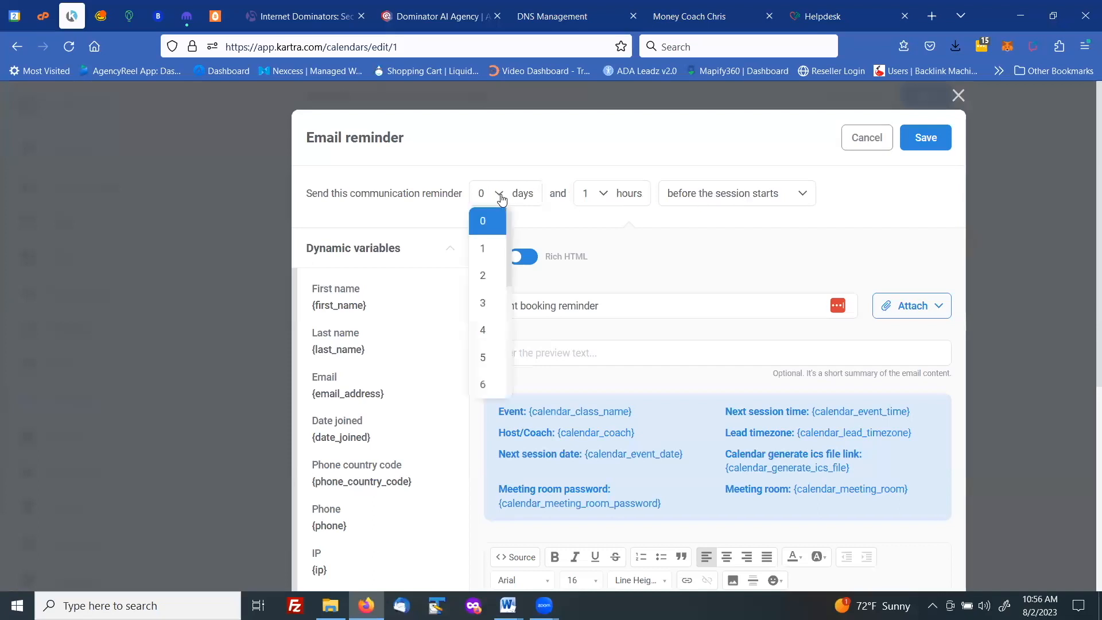
{"action": "left_click", "coordinate": [483, 276]}
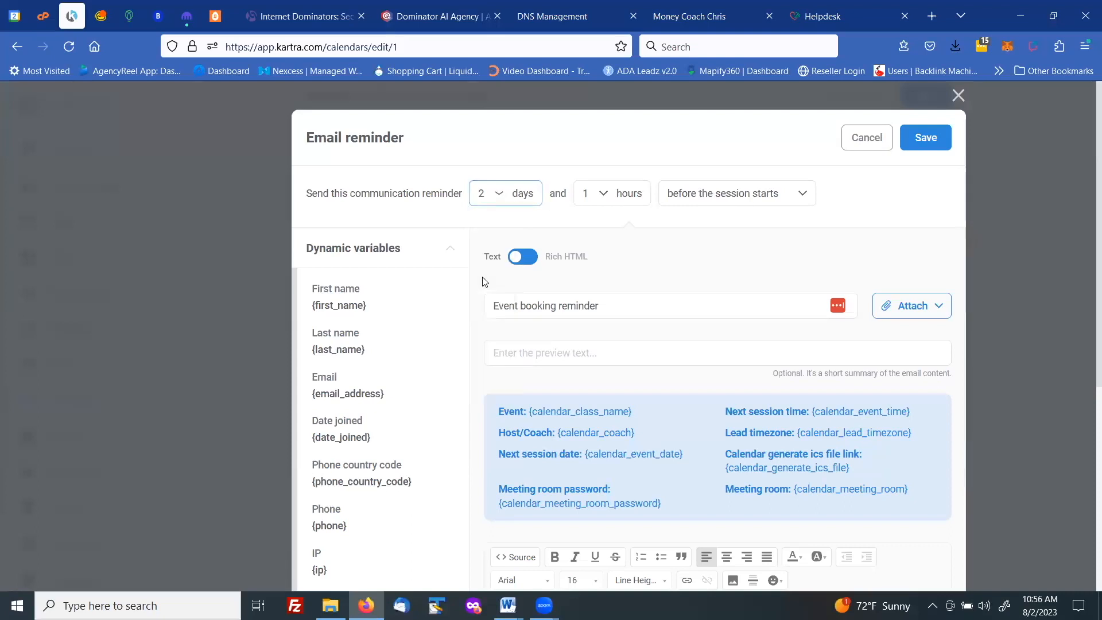
{"action": "left_click", "coordinate": [602, 196]}
{"action": "left_click", "coordinate": [589, 224]}
Review the reminder email's subject, dynamic variables and message body, and save the reminder with its default content
{"action": "scroll", "coordinate": [490, 316], "scroll_direction": "down", "scroll_amount": 5}
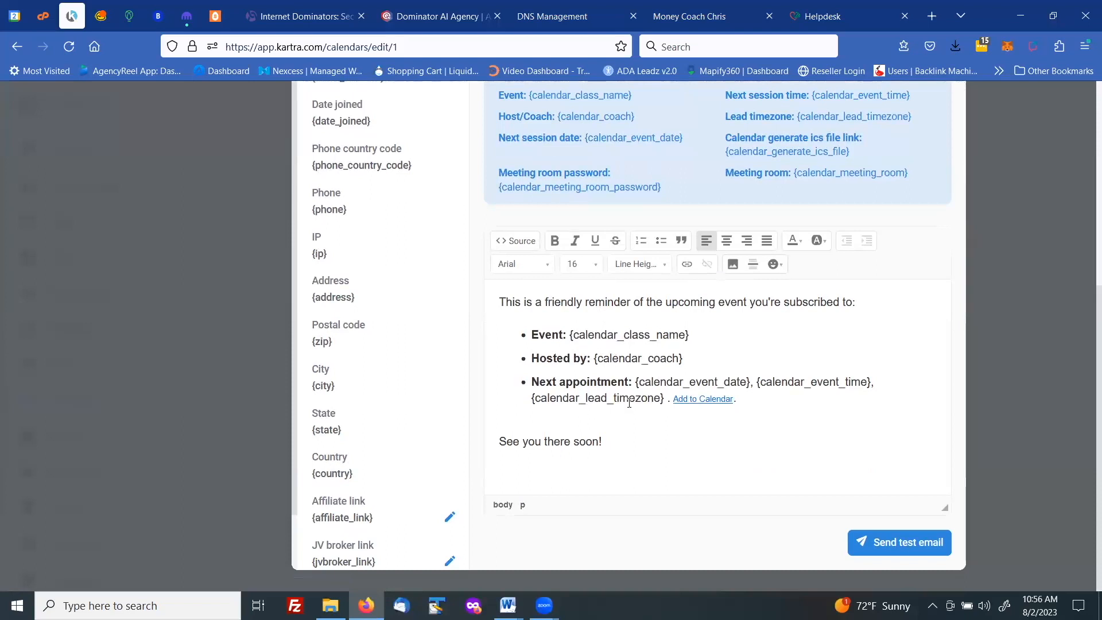
{"action": "scroll", "coordinate": [627, 424], "scroll_direction": "up", "scroll_amount": 4}
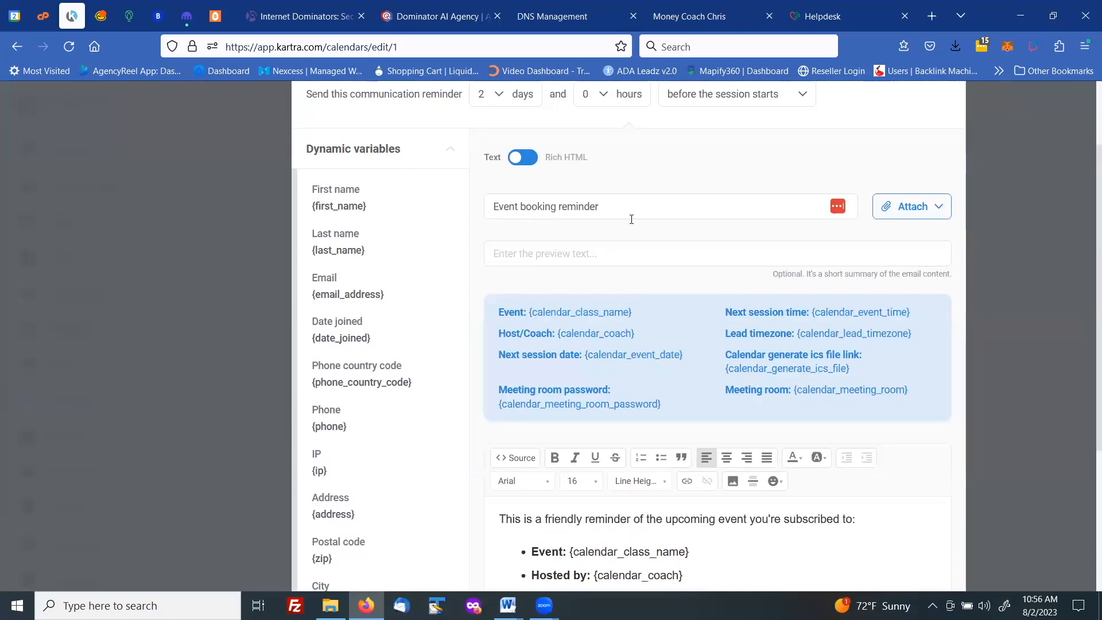
{"action": "scroll", "coordinate": [627, 224], "scroll_direction": "up", "scroll_amount": 1}
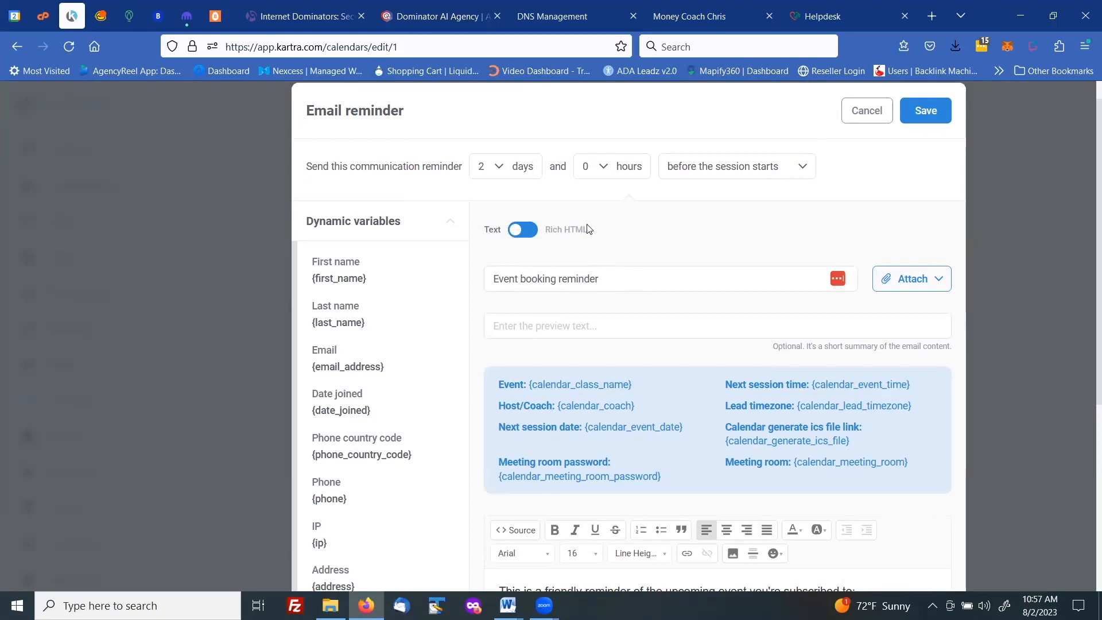
{"action": "scroll", "coordinate": [615, 216], "scroll_direction": "down", "scroll_amount": 3}
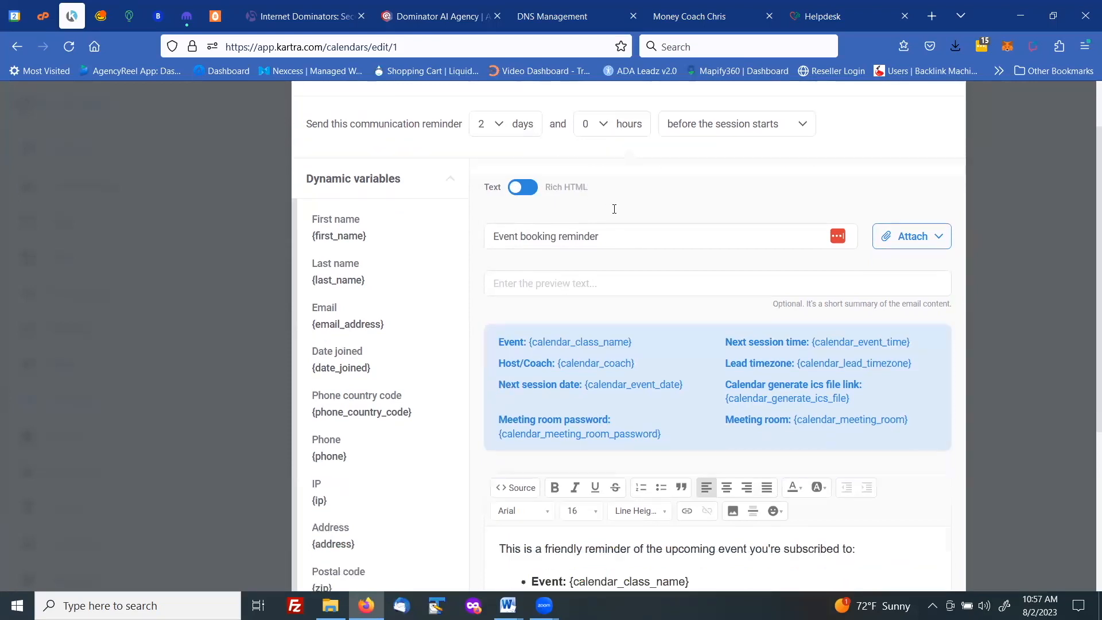
{"action": "scroll", "coordinate": [615, 210], "scroll_direction": "down", "scroll_amount": 3}
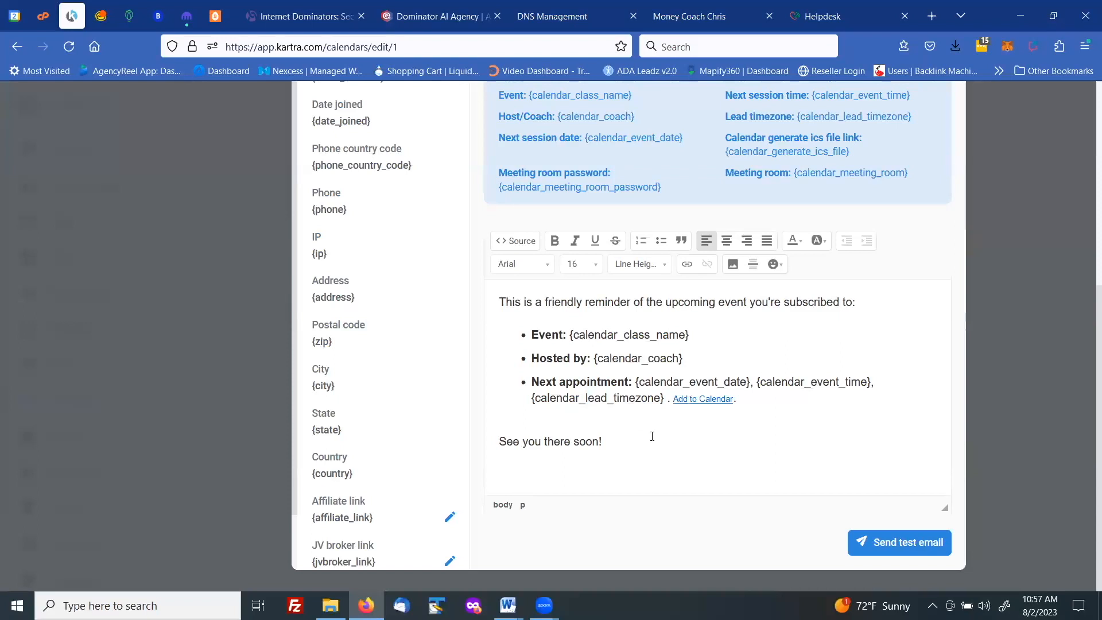
{"action": "scroll", "coordinate": [657, 433], "scroll_direction": "up", "scroll_amount": 5}
{"action": "scroll", "coordinate": [682, 418], "scroll_direction": "down", "scroll_amount": 5}
{"action": "scroll", "coordinate": [796, 462], "scroll_direction": "down", "scroll_amount": 1}
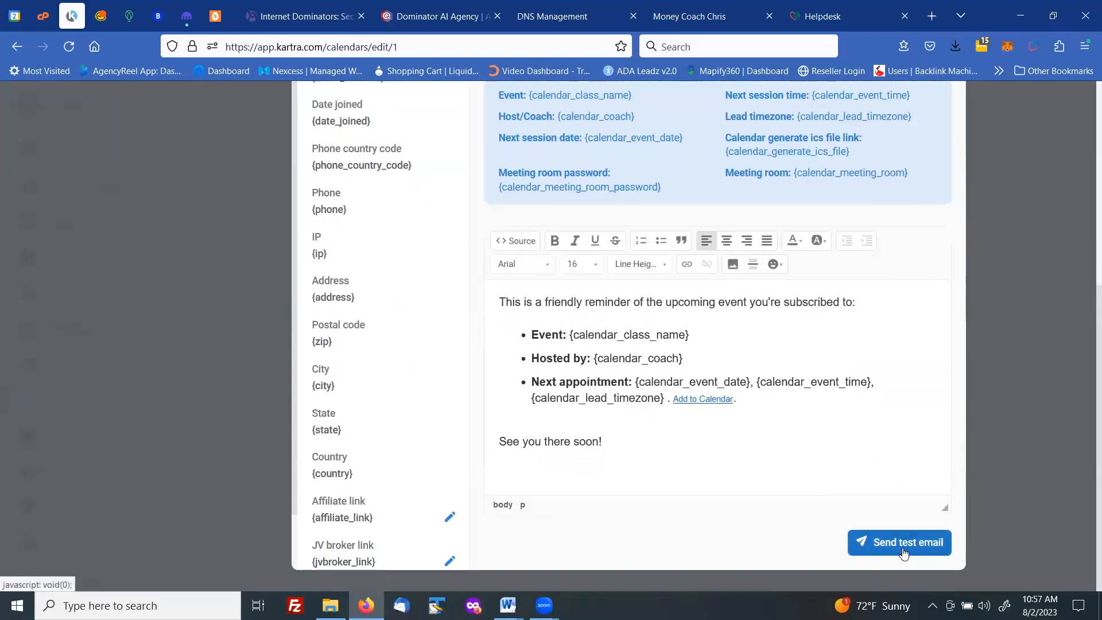
{"action": "scroll", "coordinate": [895, 421], "scroll_direction": "up", "scroll_amount": 5}
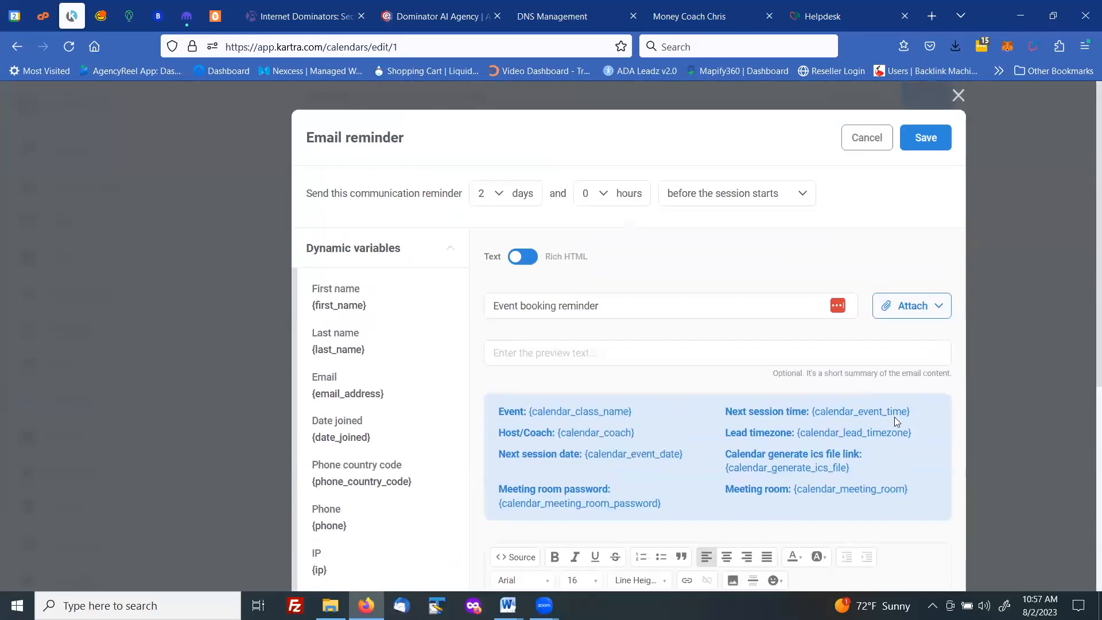
{"action": "left_click", "coordinate": [924, 143]}
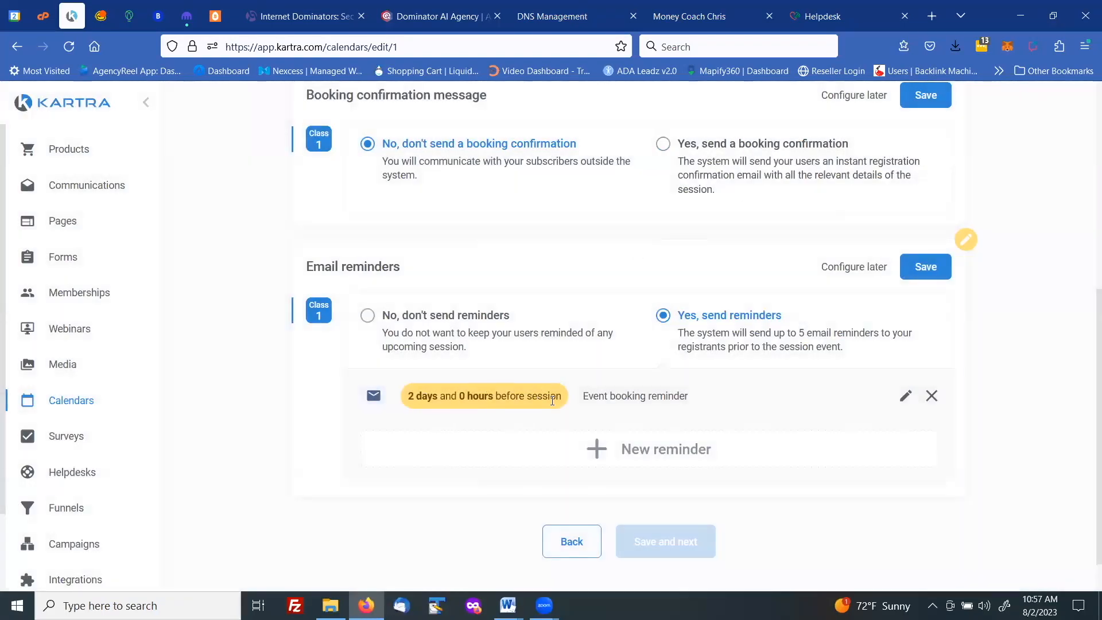
Add and save a second email reminder timed 1 day and 0 hours before the session starts, keeping the default message
{"action": "left_click", "coordinate": [650, 453]}
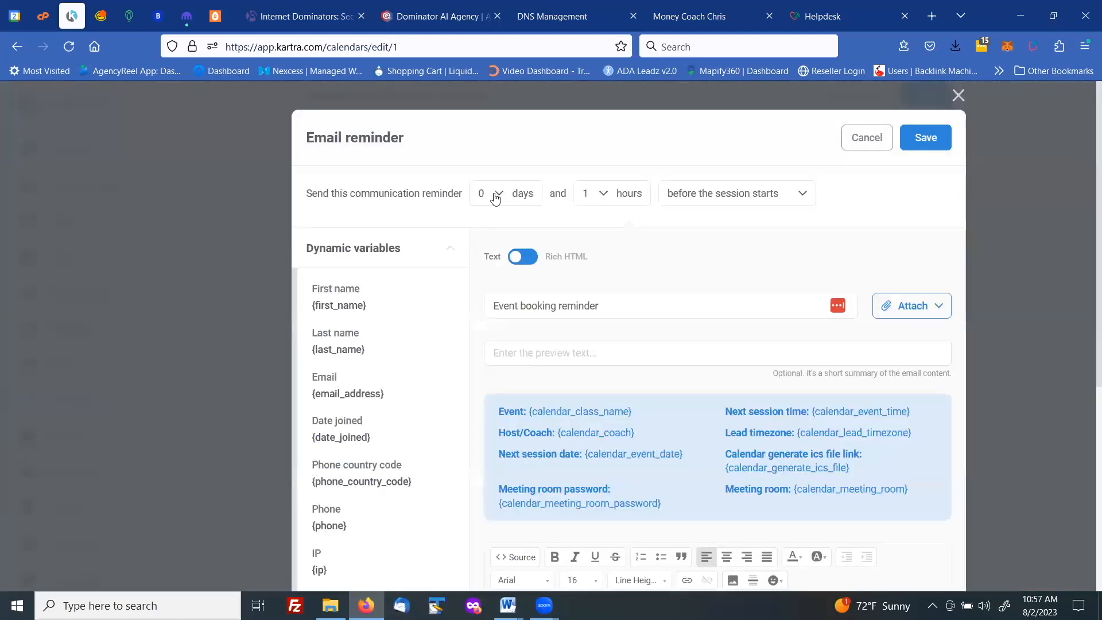
{"action": "left_click", "coordinate": [495, 197]}
{"action": "left_click", "coordinate": [484, 246]}
{"action": "left_click", "coordinate": [604, 197]}
{"action": "left_click", "coordinate": [583, 222]}
{"action": "scroll", "coordinate": [703, 258], "scroll_direction": "down", "scroll_amount": 5}
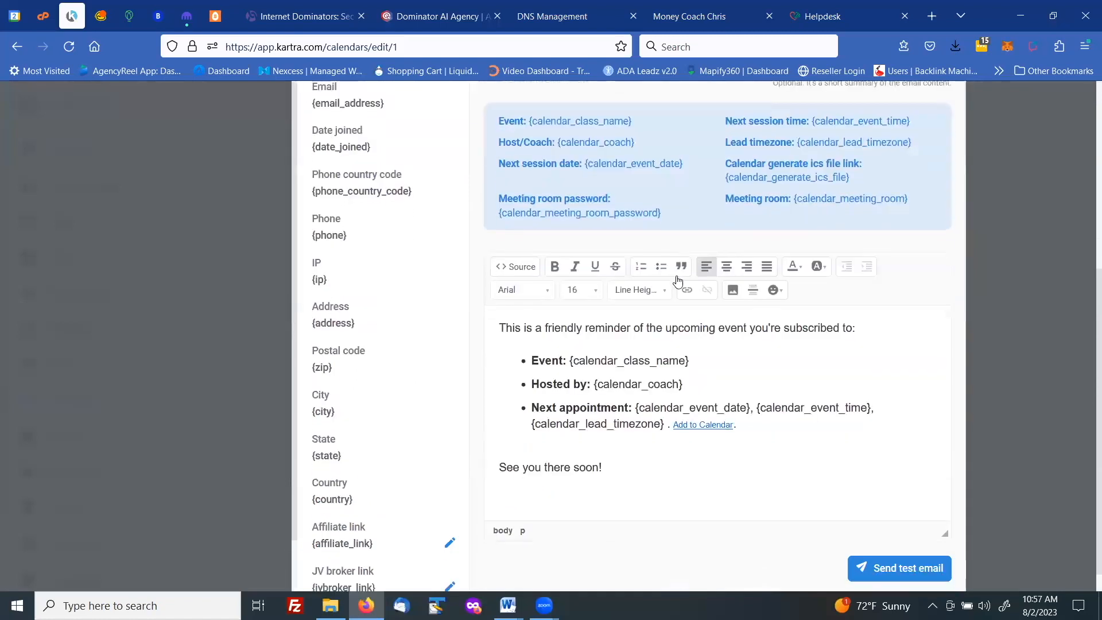
{"action": "scroll", "coordinate": [665, 388], "scroll_direction": "up", "scroll_amount": 5}
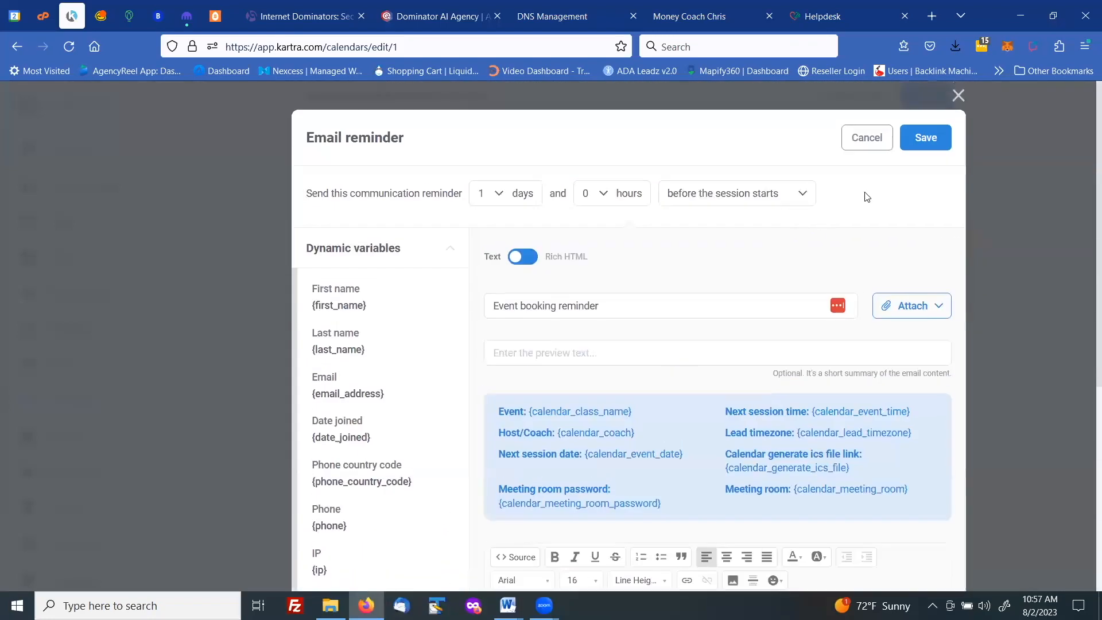
{"action": "left_click", "coordinate": [926, 137]}
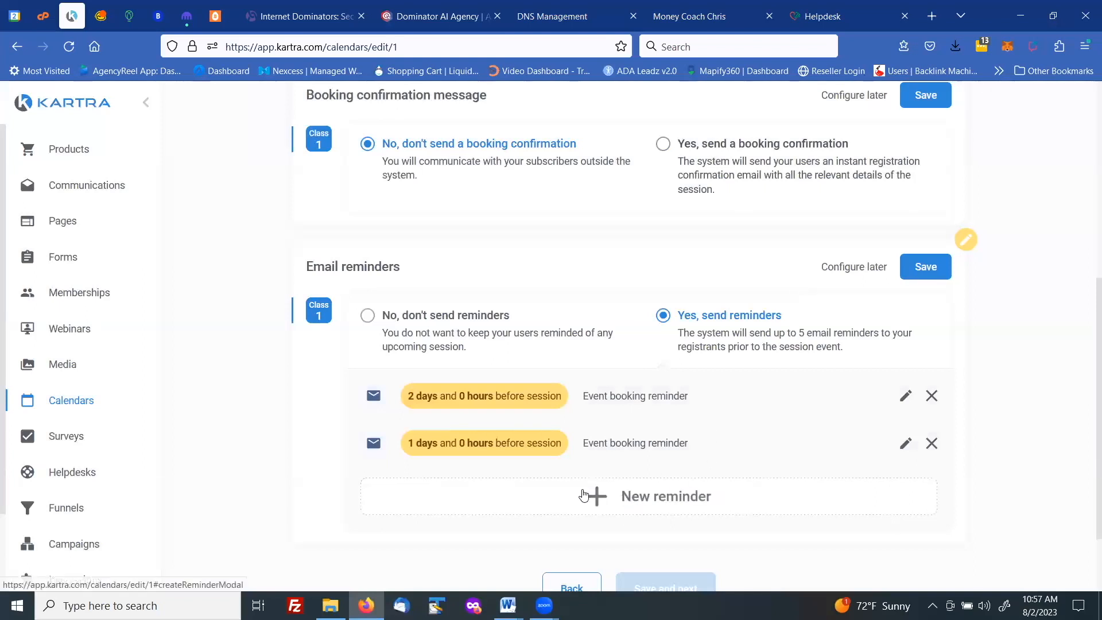
Add and save a third email reminder at 0 days and 1 hour before the session starts, keeping the default message
{"action": "left_click", "coordinate": [599, 501]}
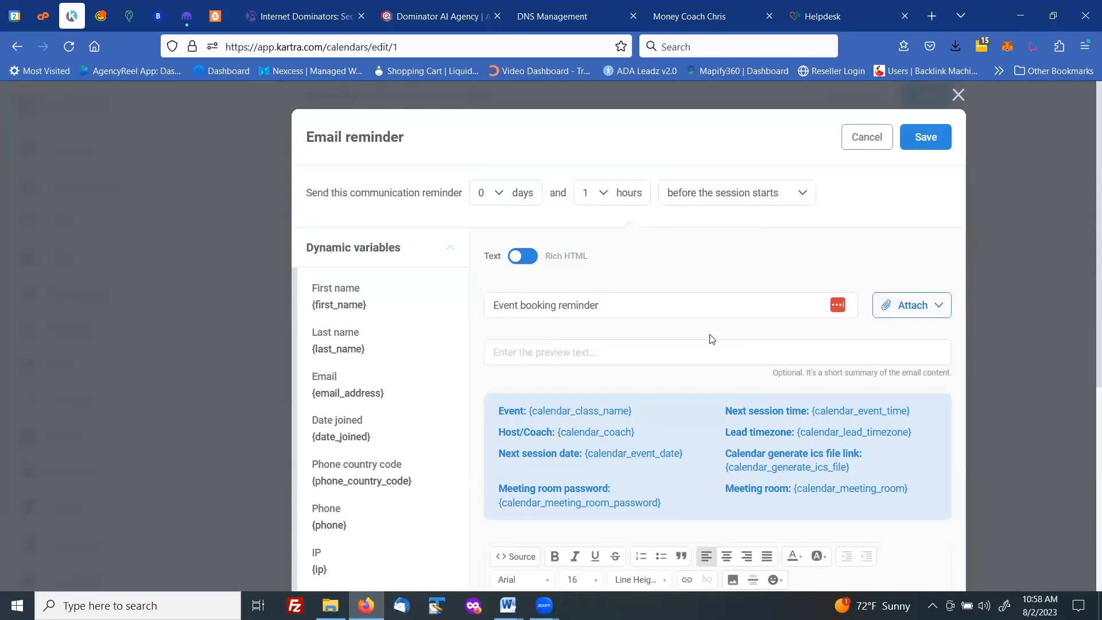
{"action": "scroll", "coordinate": [688, 326], "scroll_direction": "down", "scroll_amount": 3}
{"action": "scroll", "coordinate": [626, 240], "scroll_direction": "down", "scroll_amount": 4}
{"action": "scroll", "coordinate": [632, 344], "scroll_direction": "up", "scroll_amount": 6}
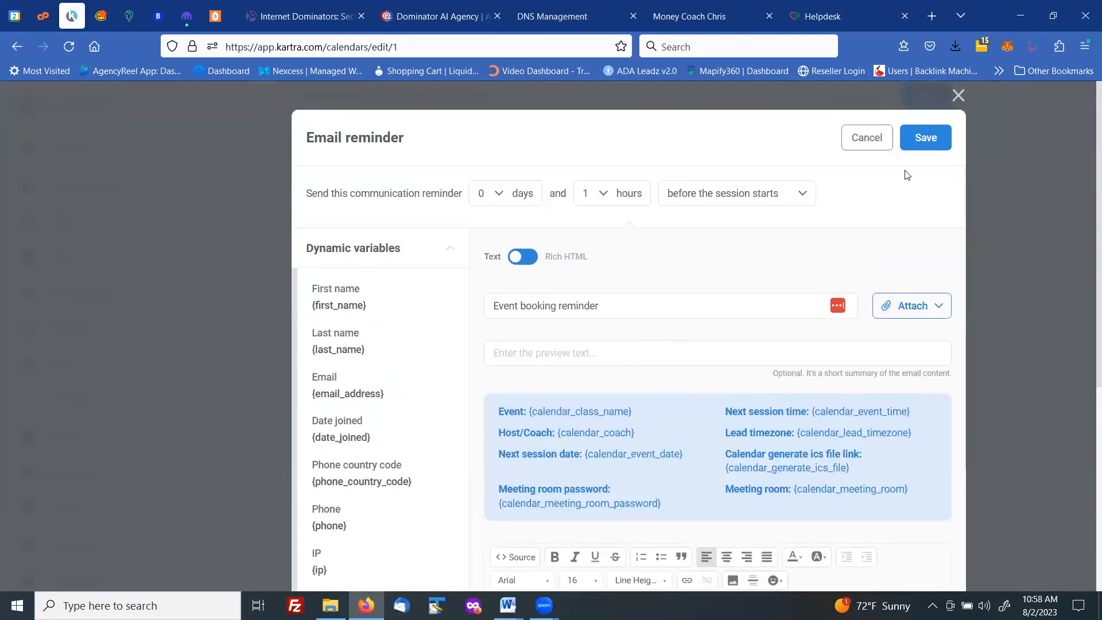
{"action": "left_click", "coordinate": [919, 144]}
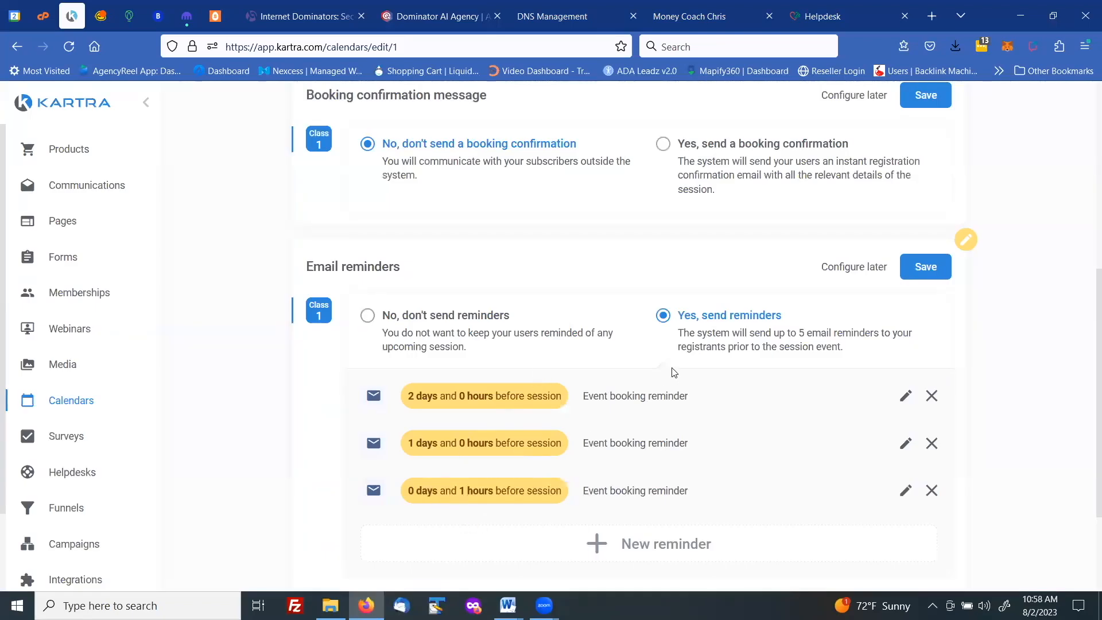
Enable the booking confirmation email for Class 1 and save that section
{"action": "scroll", "coordinate": [676, 372], "scroll_direction": "up", "scroll_amount": 1}
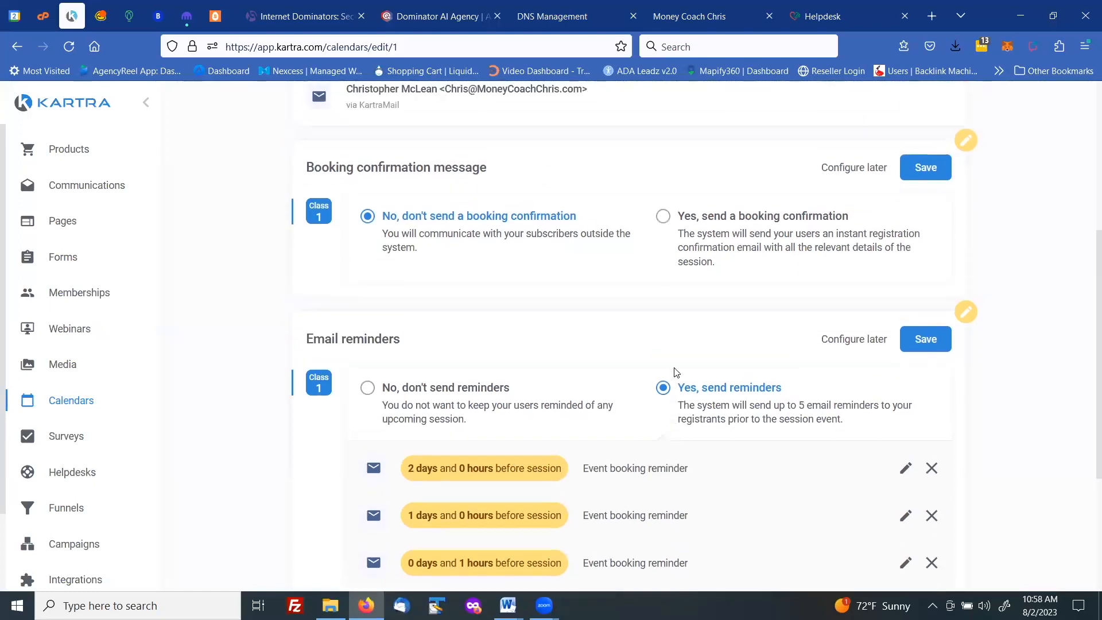
{"action": "scroll", "coordinate": [676, 373], "scroll_direction": "up", "scroll_amount": 1}
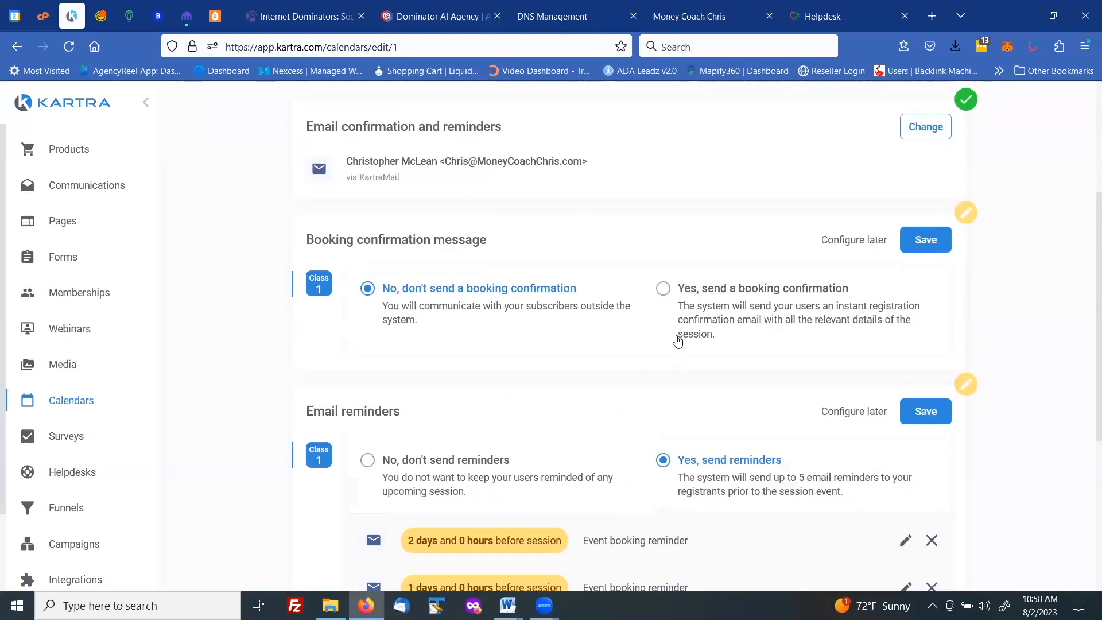
{"action": "left_click", "coordinate": [664, 289]}
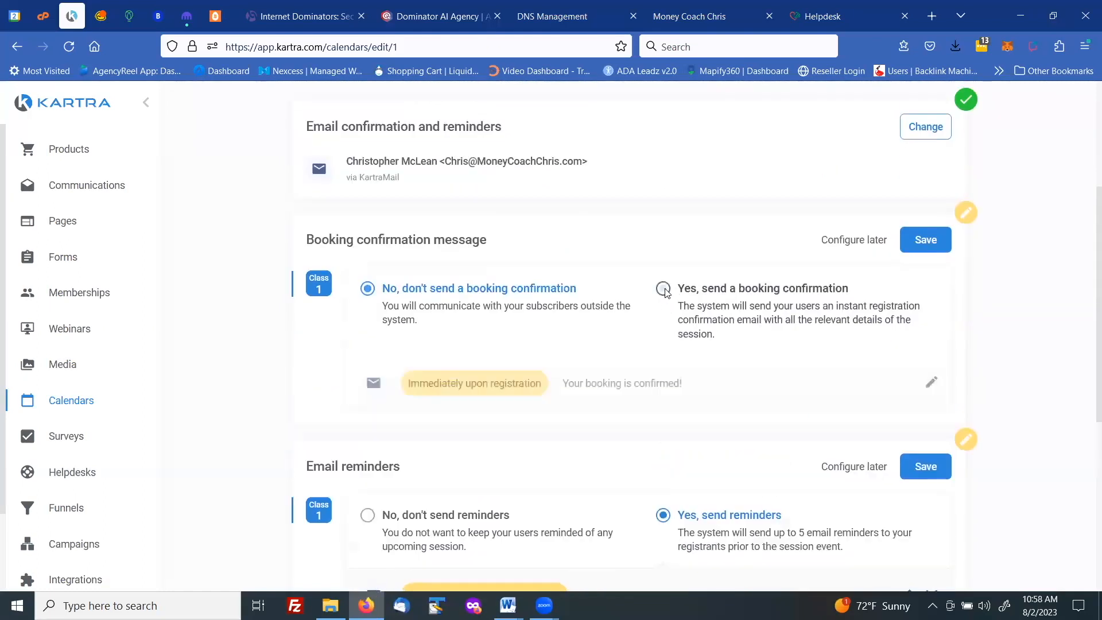
{"action": "left_click", "coordinate": [917, 241]}
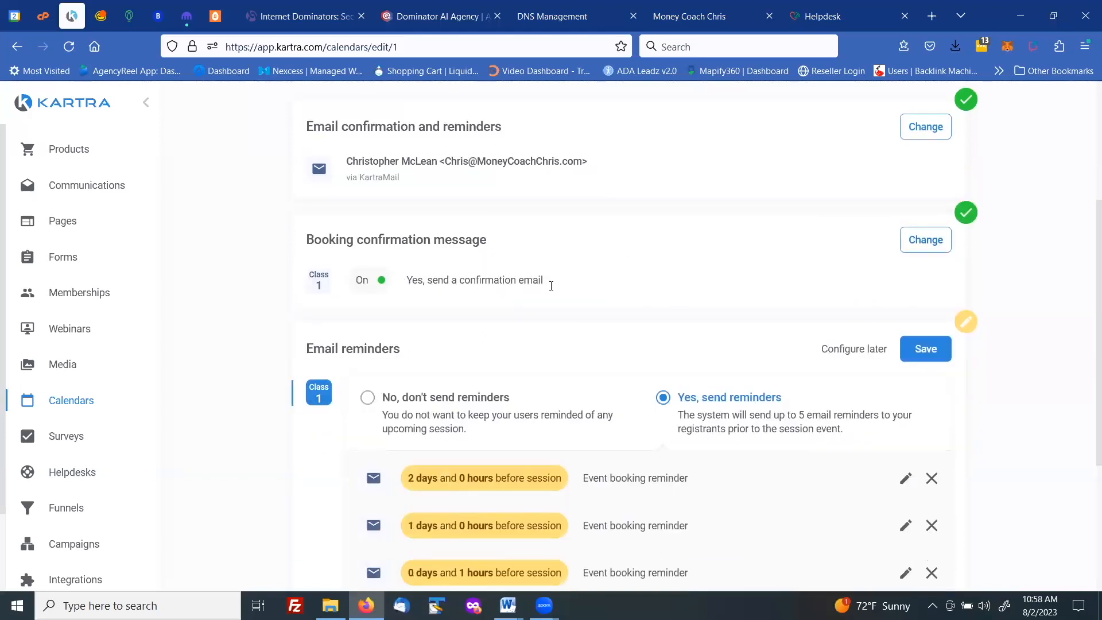
Save the email reminders section and continue to the permissions stage
{"action": "left_click", "coordinate": [926, 350]}
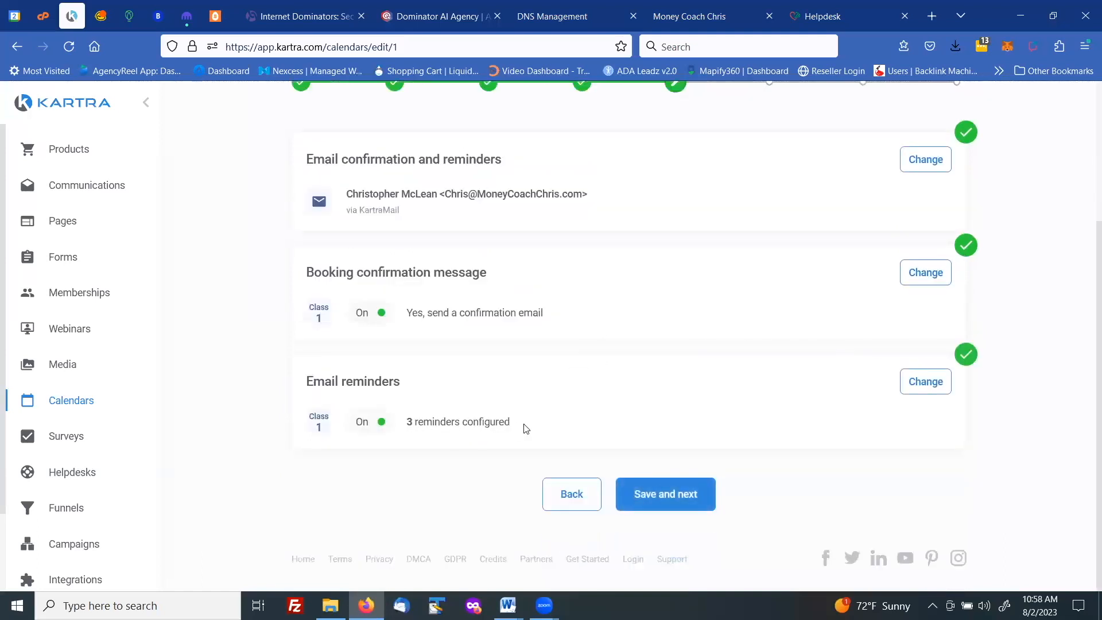
{"action": "scroll", "coordinate": [583, 394], "scroll_direction": "up", "scroll_amount": 3}
{"action": "scroll", "coordinate": [583, 386], "scroll_direction": "down", "scroll_amount": 3}
{"action": "left_click", "coordinate": [652, 488]}
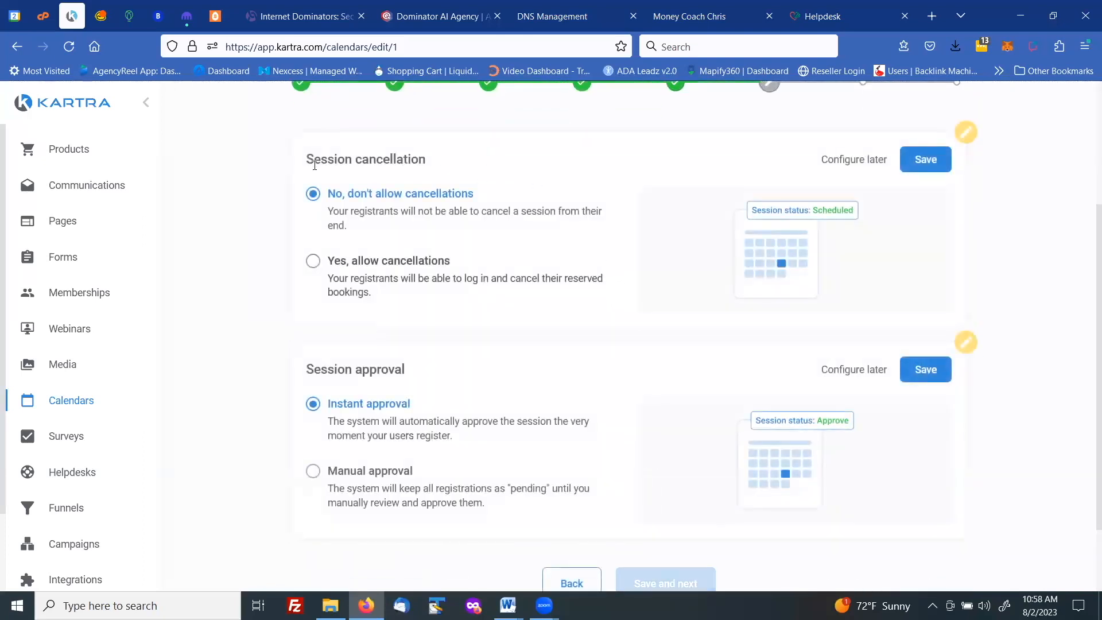
Save the permissions with session cancellations allowed and instant session approval, and continue to the automations stage
{"action": "scroll", "coordinate": [344, 190], "scroll_direction": "up", "scroll_amount": 2}
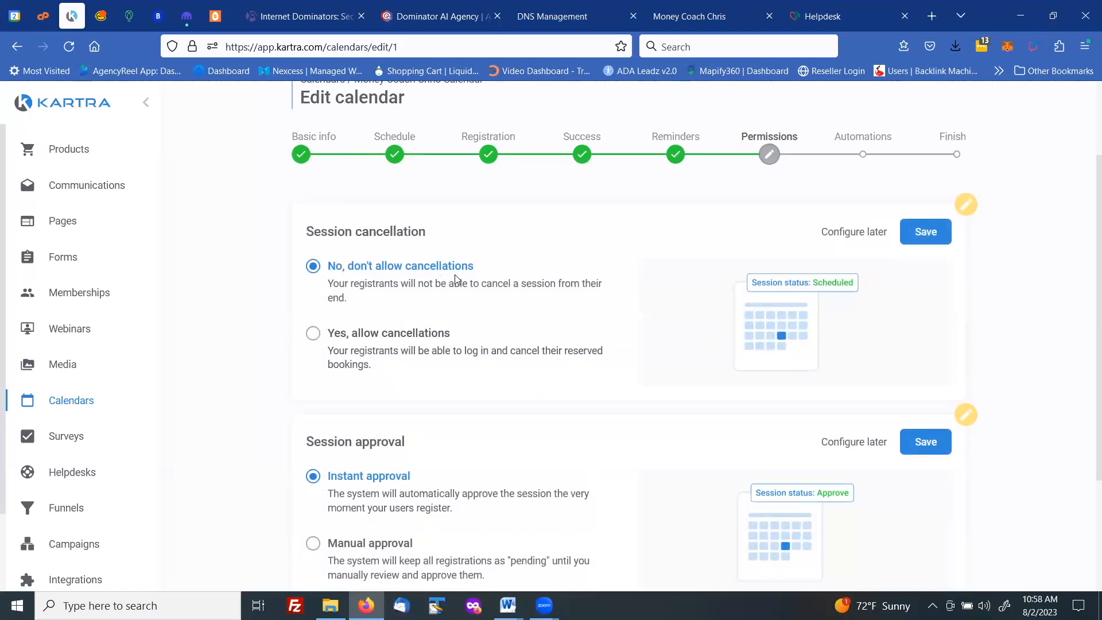
{"action": "left_click", "coordinate": [316, 336]}
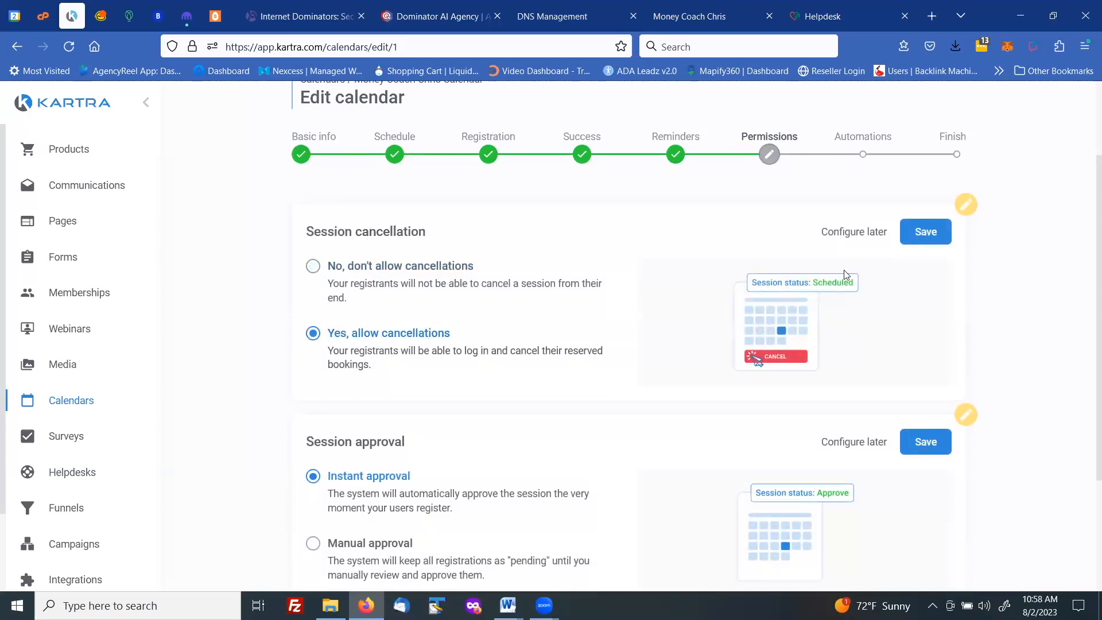
{"action": "left_click", "coordinate": [921, 237]}
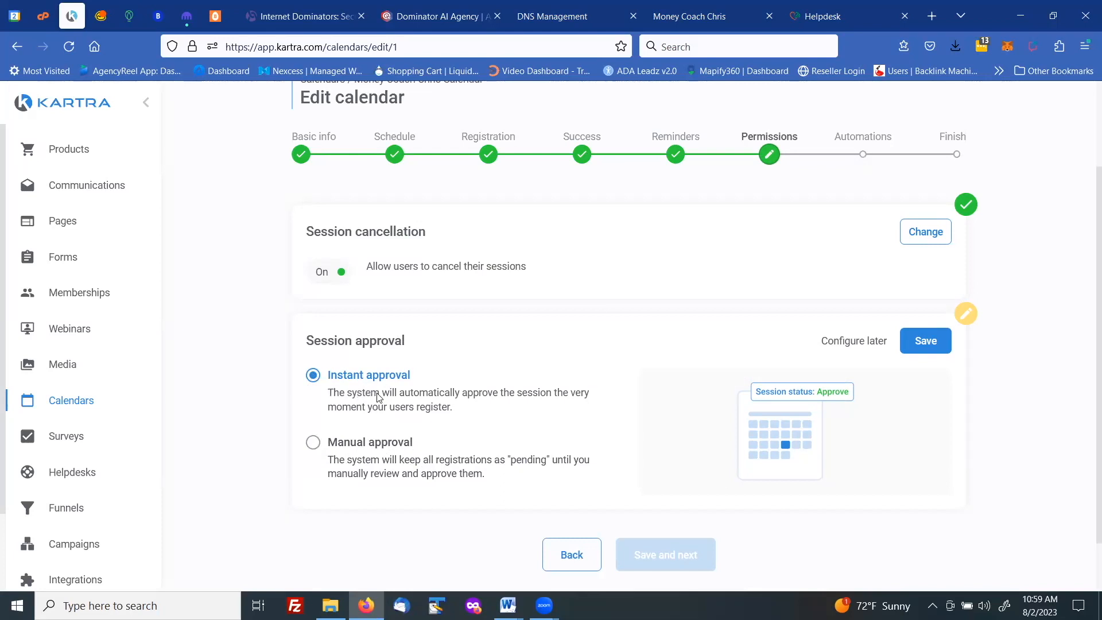
{"action": "left_click", "coordinate": [920, 343]}
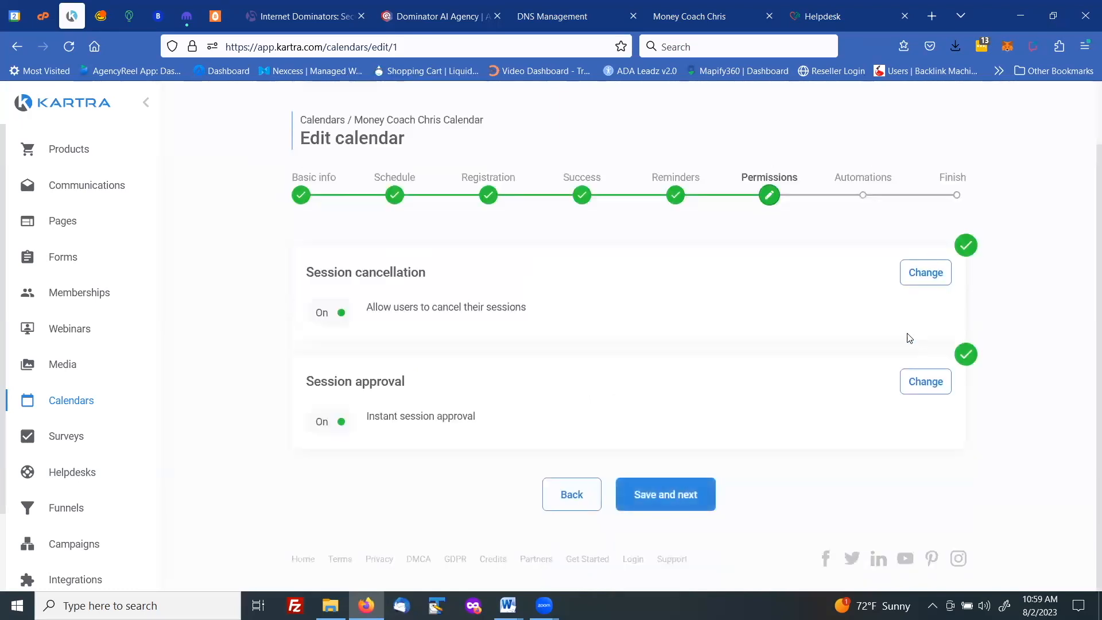
{"action": "left_click", "coordinate": [666, 496]}
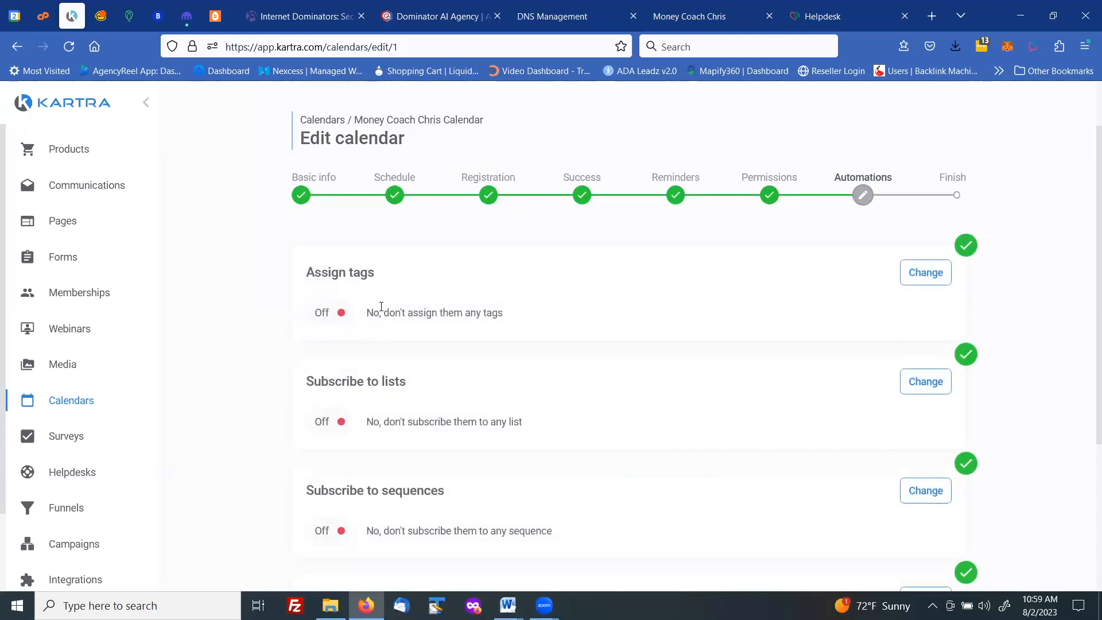
Subscribe calendar registrants to the Prospects list and save the list subscription section
{"action": "scroll", "coordinate": [356, 261], "scroll_direction": "down", "scroll_amount": 3}
{"action": "scroll", "coordinate": [352, 264], "scroll_direction": "up", "scroll_amount": 2}
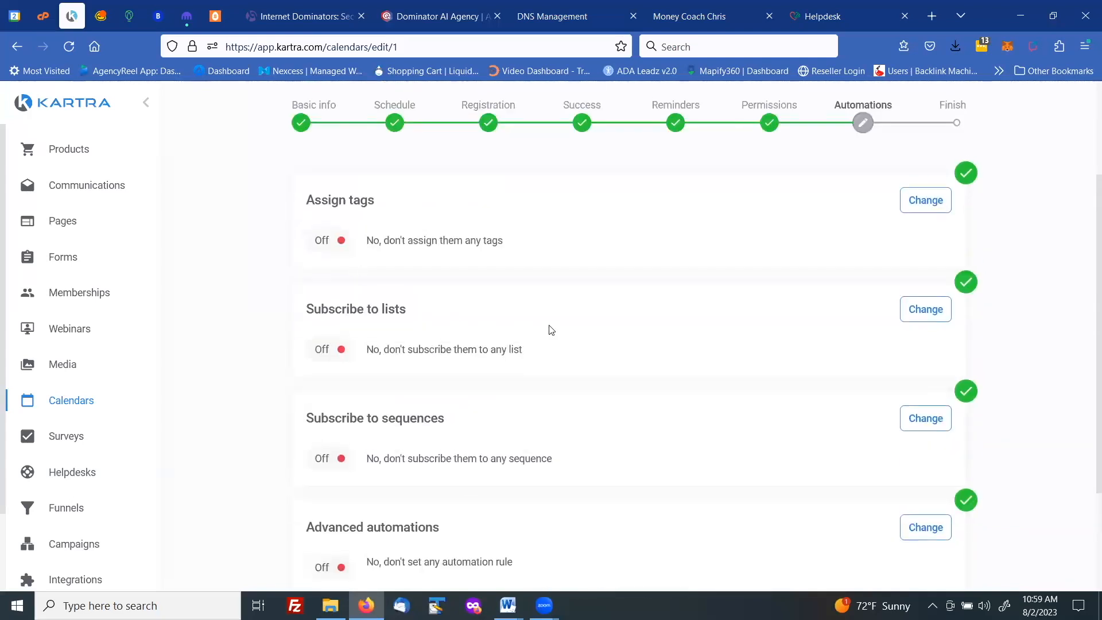
{"action": "left_click", "coordinate": [915, 313]}
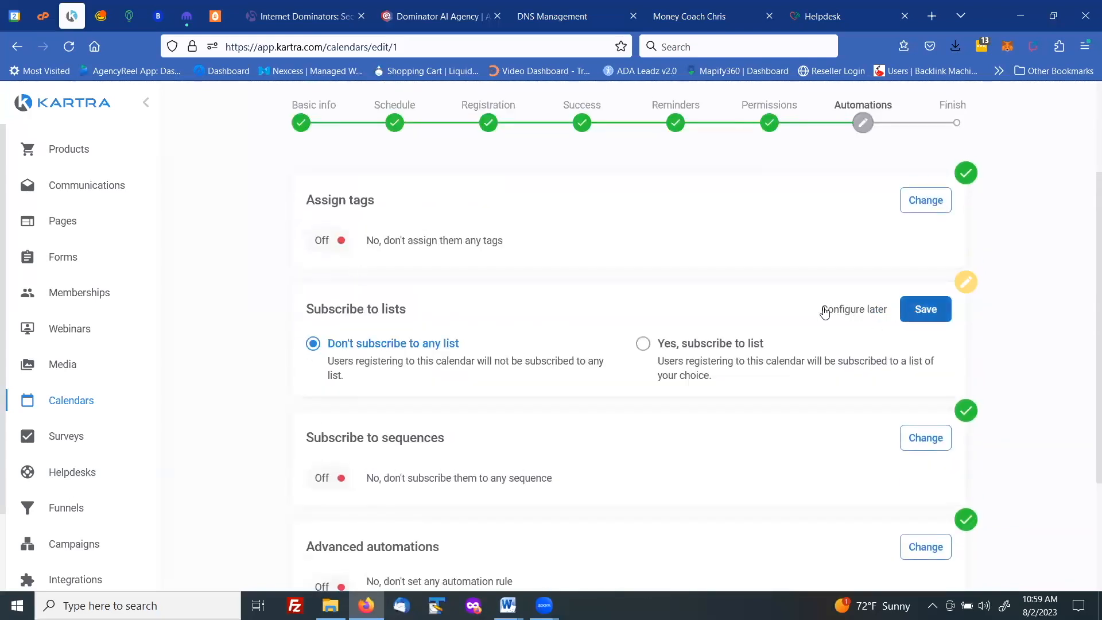
{"action": "left_click", "coordinate": [642, 344]}
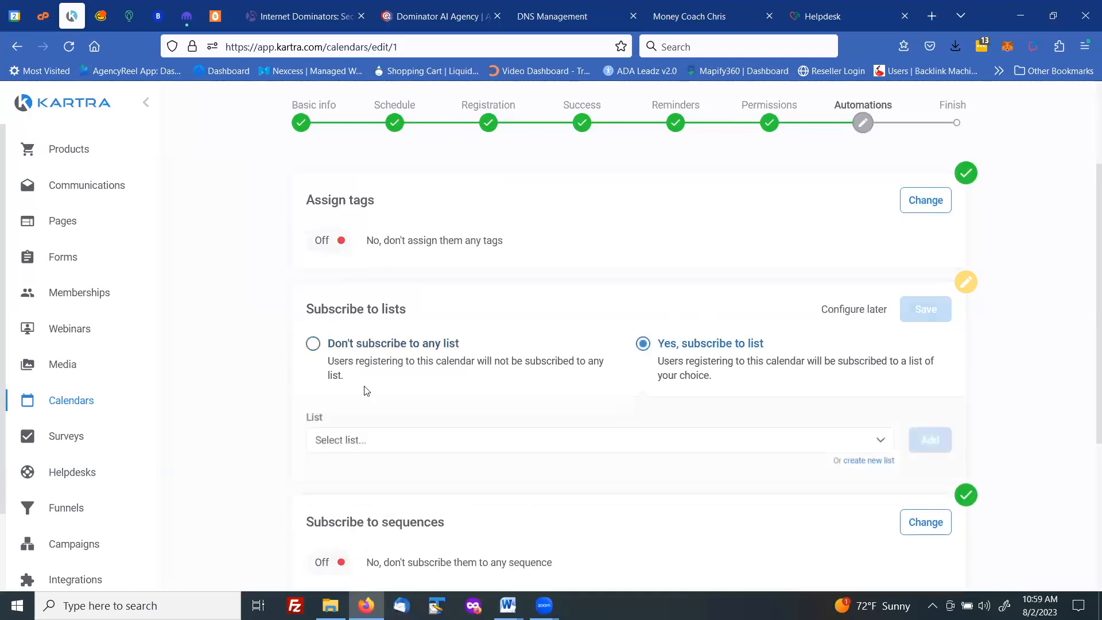
{"action": "scroll", "coordinate": [365, 379], "scroll_direction": "down", "scroll_amount": 2}
{"action": "left_click", "coordinate": [365, 368]}
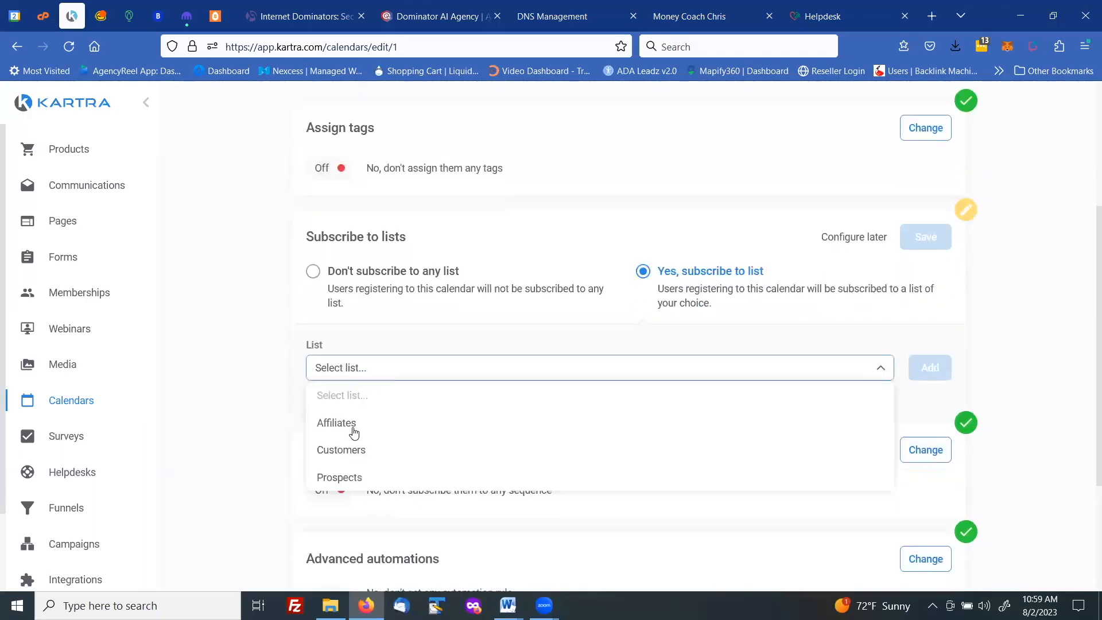
{"action": "left_click", "coordinate": [343, 478]}
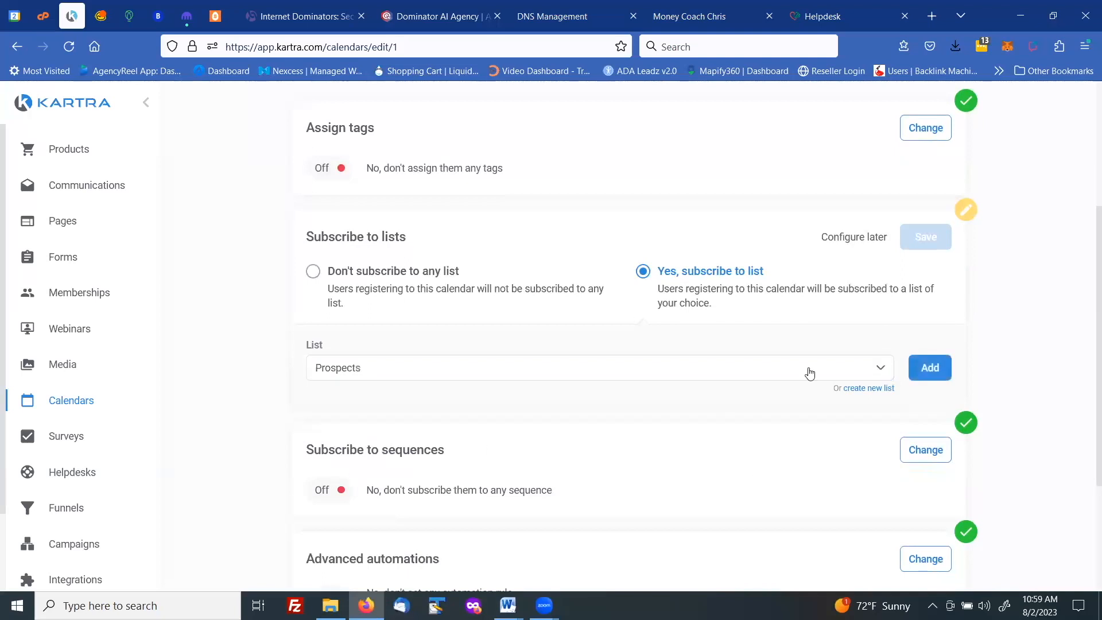
{"action": "left_click", "coordinate": [930, 368]}
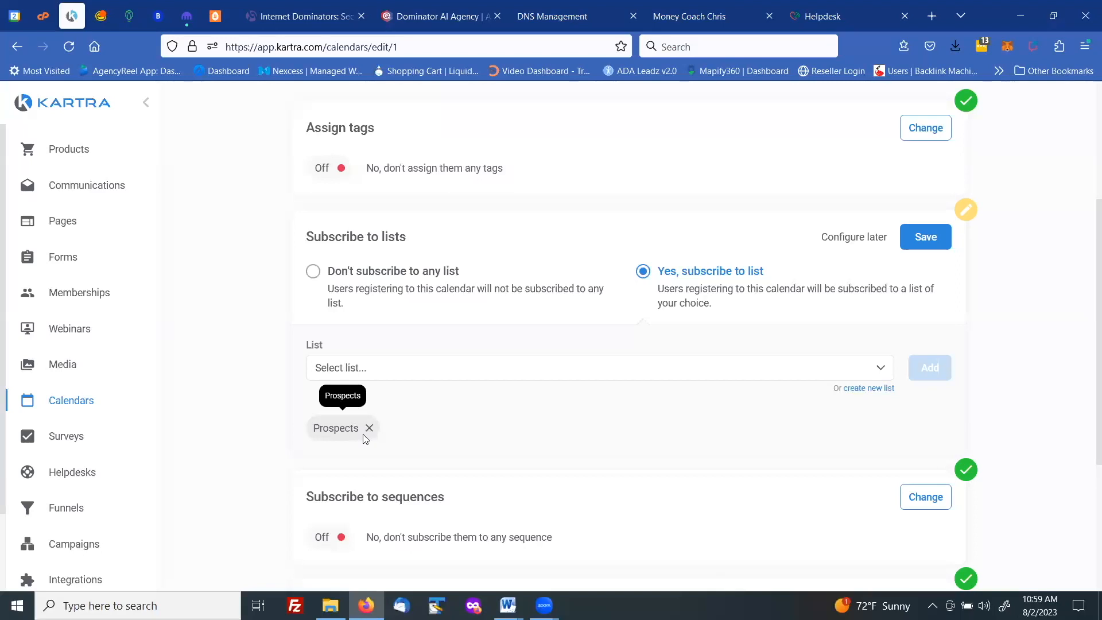
{"action": "left_click", "coordinate": [917, 240]}
Turn on tag assignment and create a new tag with Calendar Appointment as both its name and description
{"action": "left_click", "coordinate": [925, 129]}
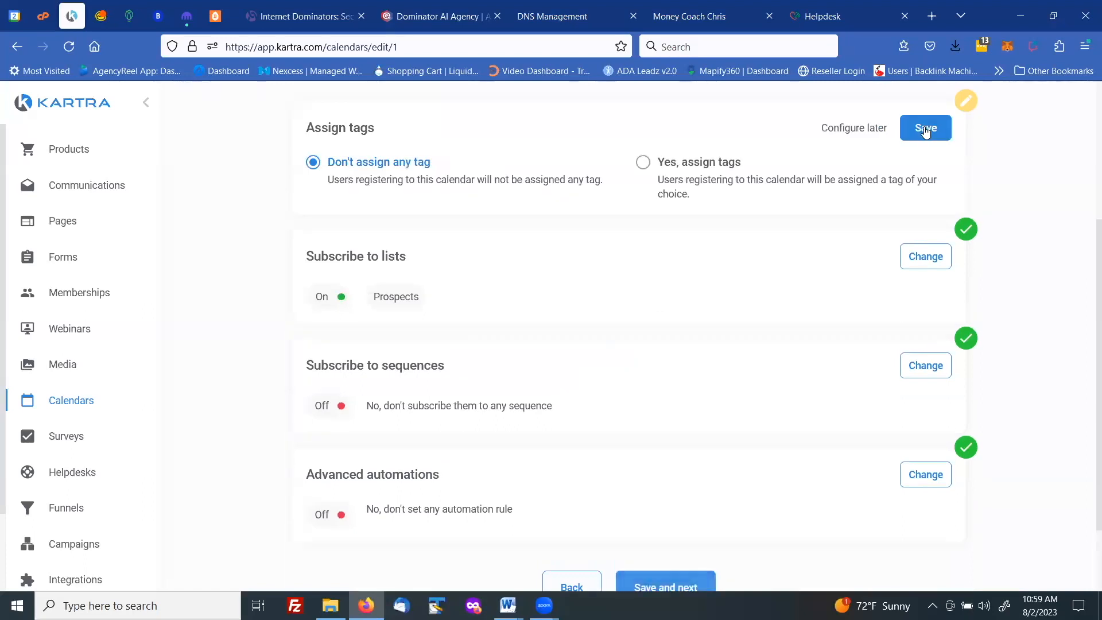
{"action": "left_click", "coordinate": [644, 163]}
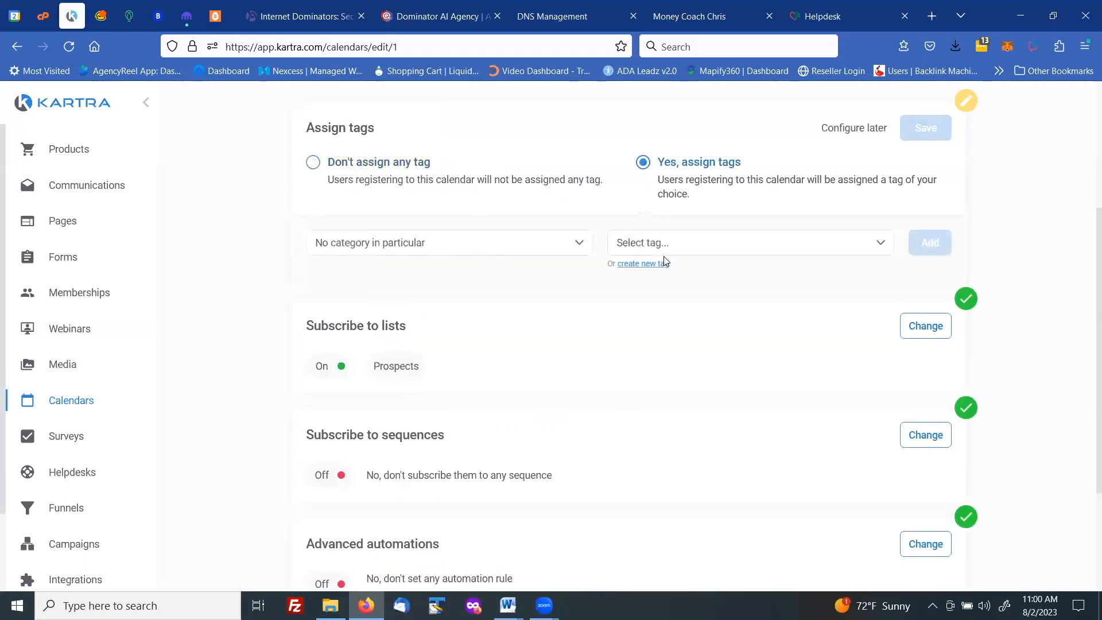
{"action": "left_click", "coordinate": [643, 265]}
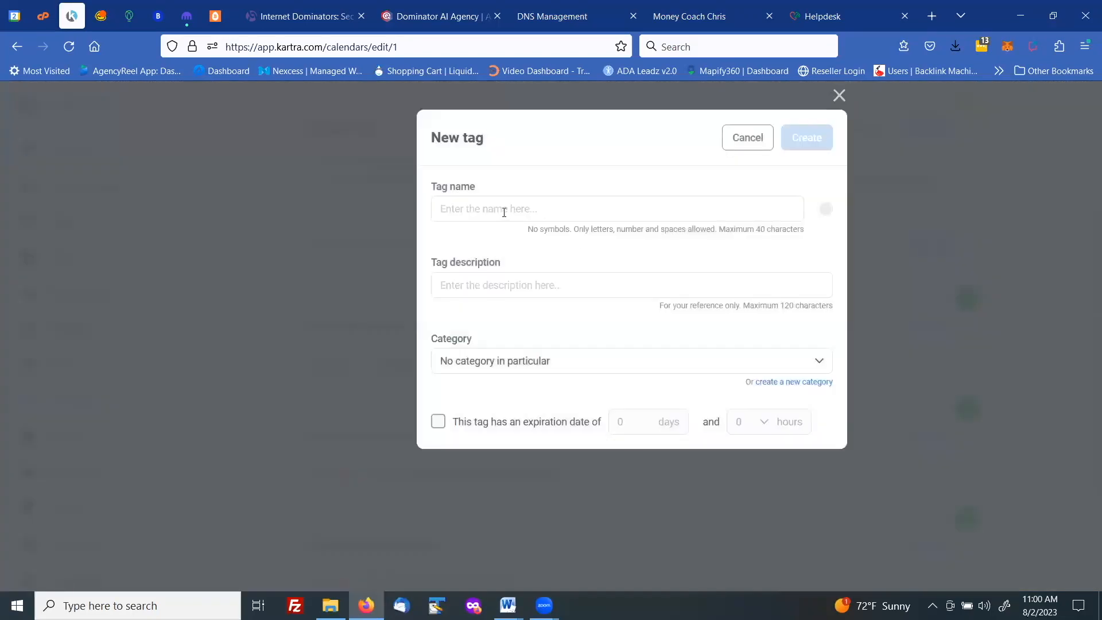
{"action": "left_click", "coordinate": [496, 208]}
{"action": "type", "text": "Calendar Appointment"}
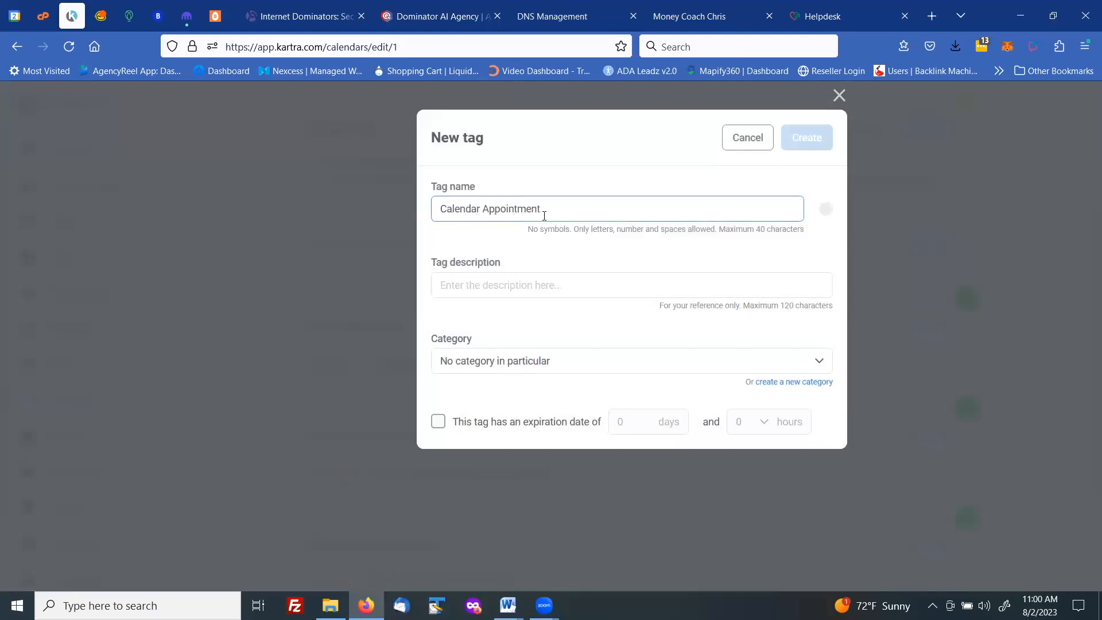
{"action": "left_click_drag", "start_coordinate": [542, 211], "coordinate": [438, 211]}
{"action": "right_click", "coordinate": [471, 212]}
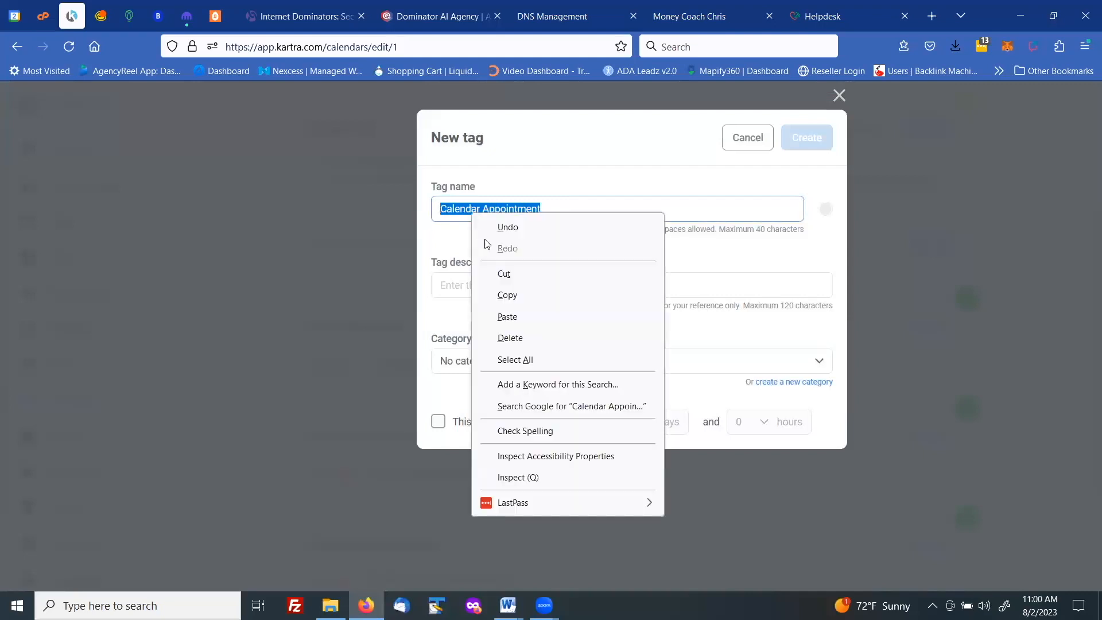
{"action": "left_click", "coordinate": [504, 295]}
{"action": "left_click", "coordinate": [463, 285]}
{"action": "right_click", "coordinate": [465, 287]}
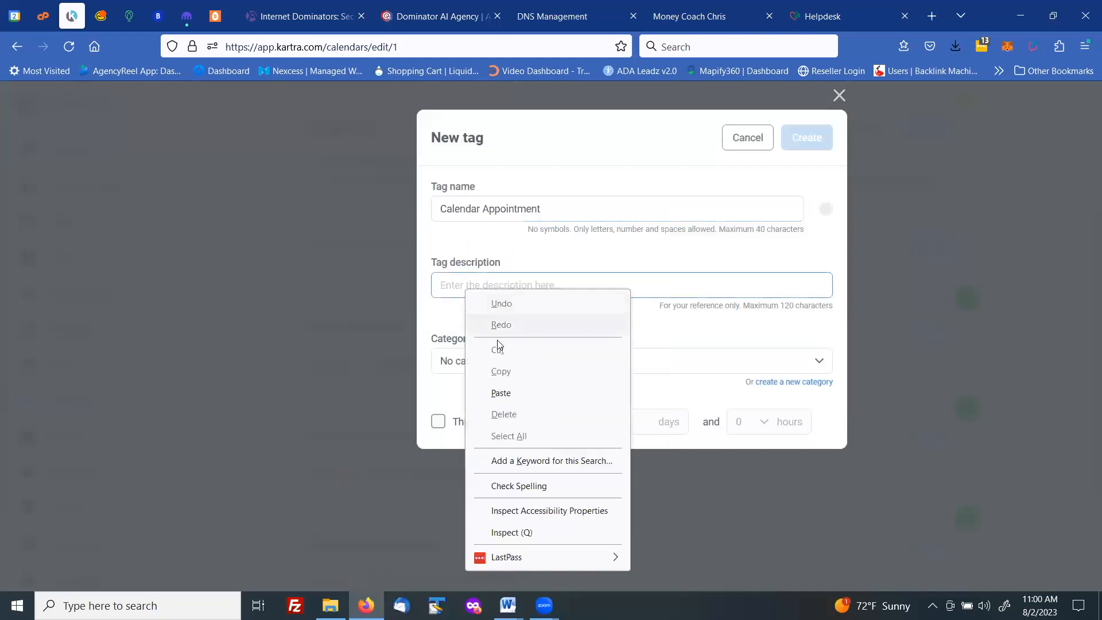
{"action": "left_click", "coordinate": [505, 392]}
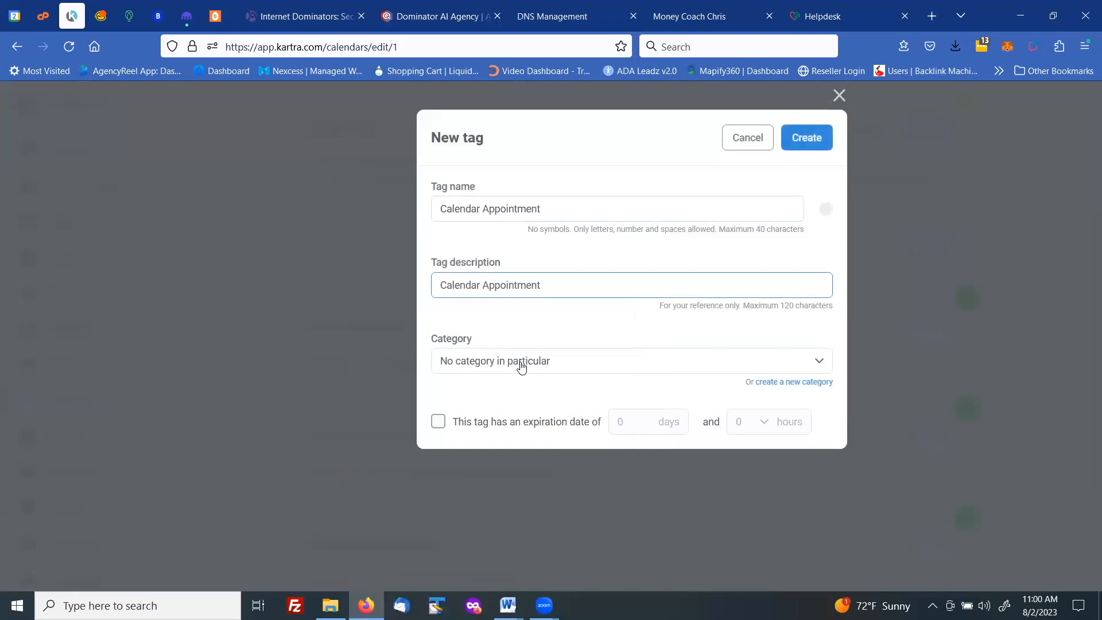
{"action": "left_click", "coordinate": [806, 138]}
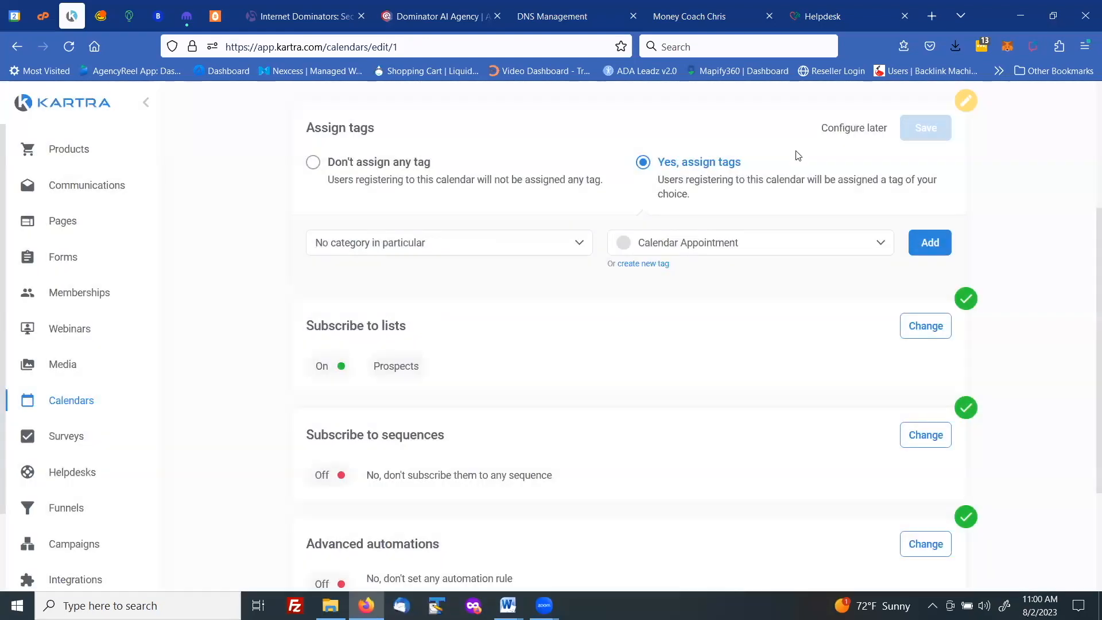
Add the Calendar Appointment tag, save the tag section, and save the automations to continue to the finish stage
{"action": "left_click", "coordinate": [934, 243]}
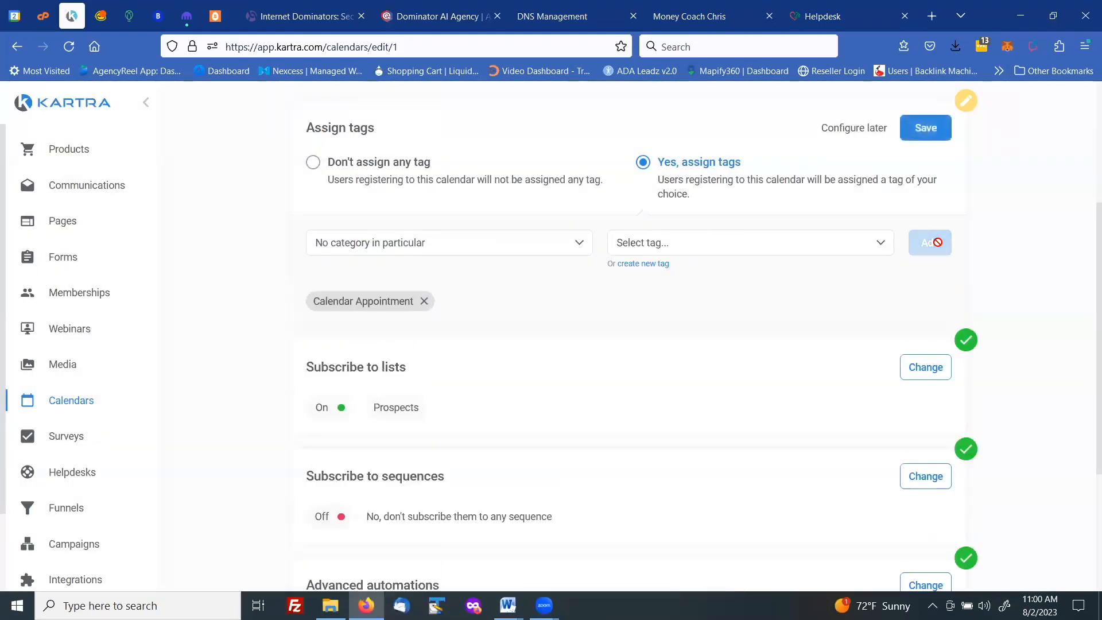
{"action": "left_click", "coordinate": [935, 136]}
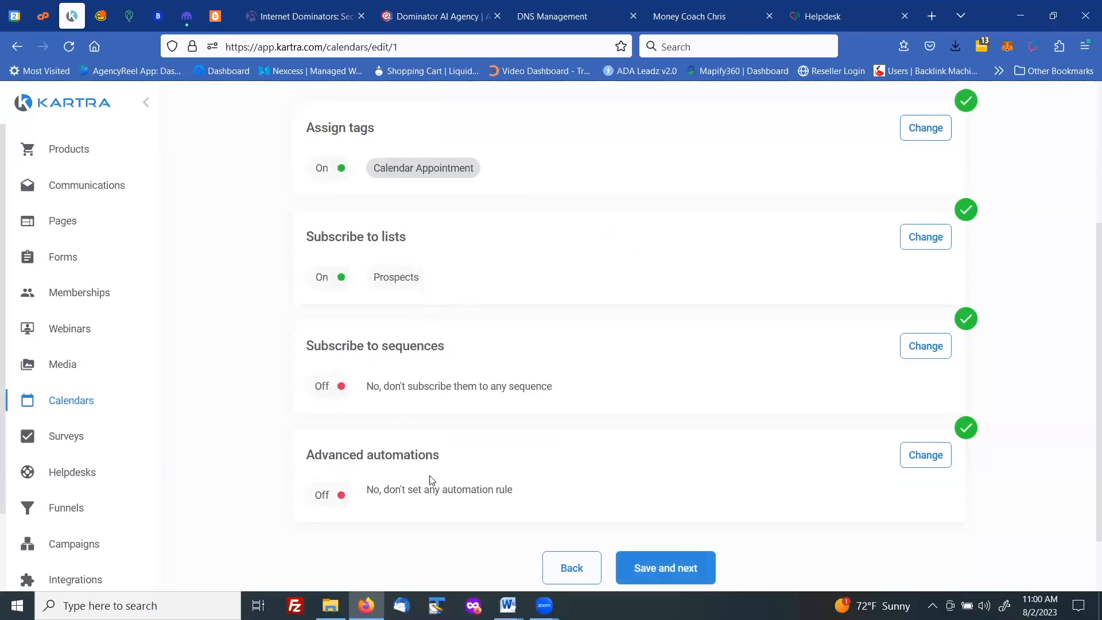
{"action": "scroll", "coordinate": [559, 445], "scroll_direction": "up", "scroll_amount": 3}
{"action": "scroll", "coordinate": [559, 445], "scroll_direction": "down", "scroll_amount": 4}
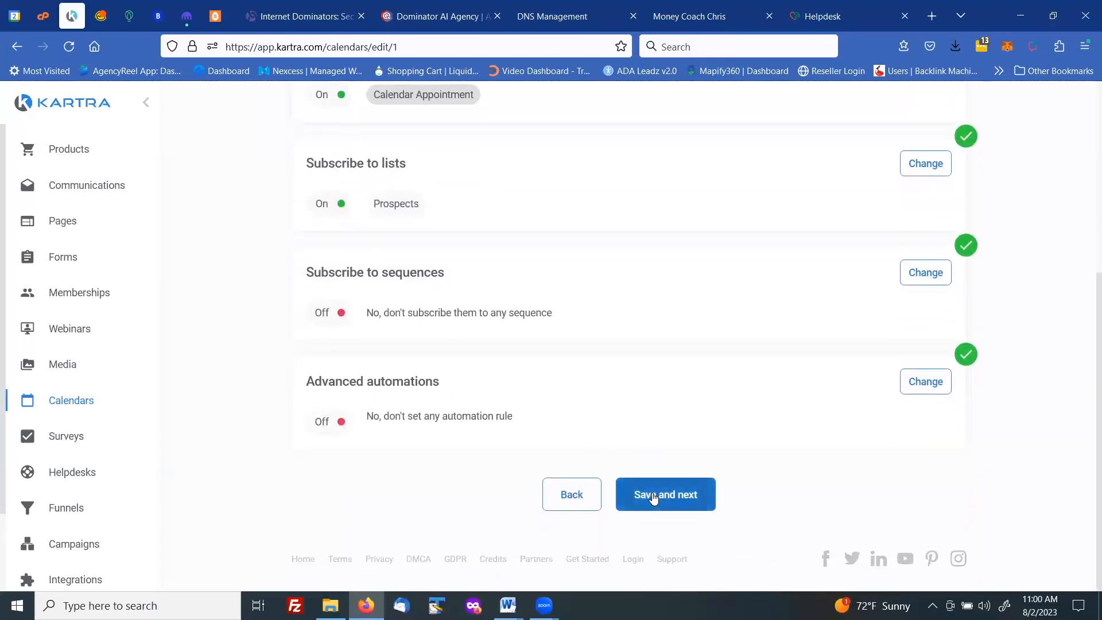
{"action": "left_click", "coordinate": [653, 496]}
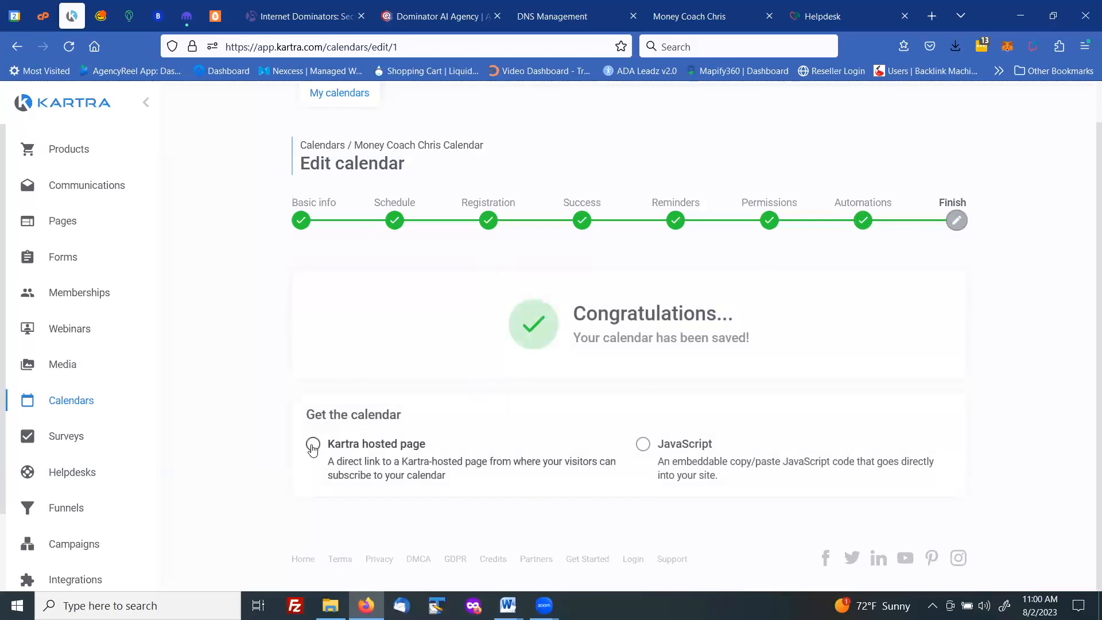
View the calendar's JavaScript embed code, and switch to the Kartra hosted page option
{"action": "left_click", "coordinate": [644, 445]}
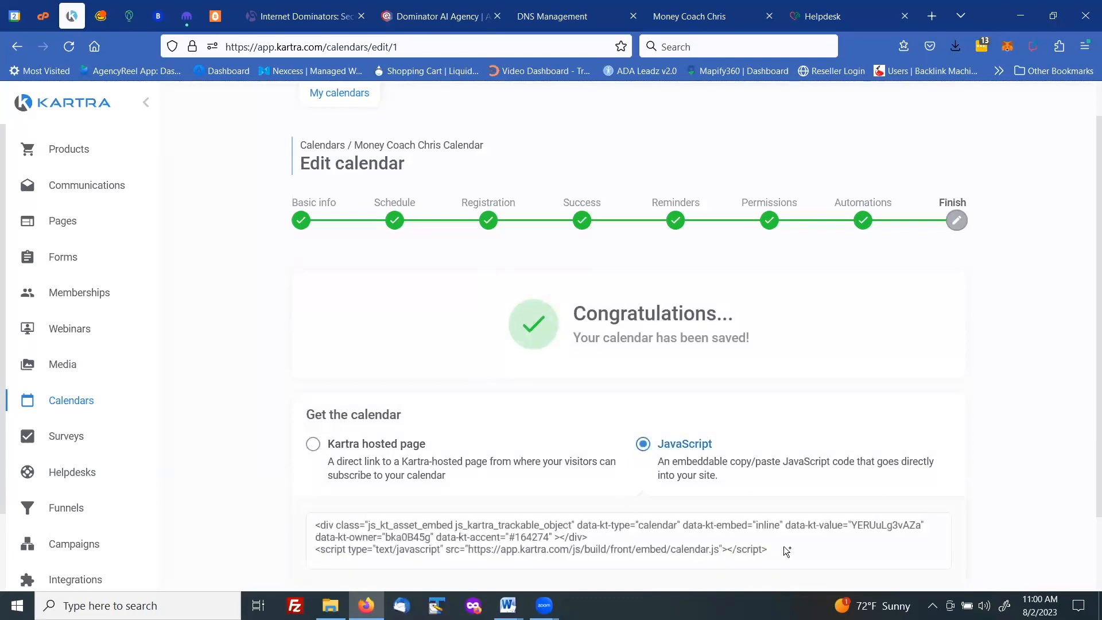
{"action": "left_click", "coordinate": [313, 445]}
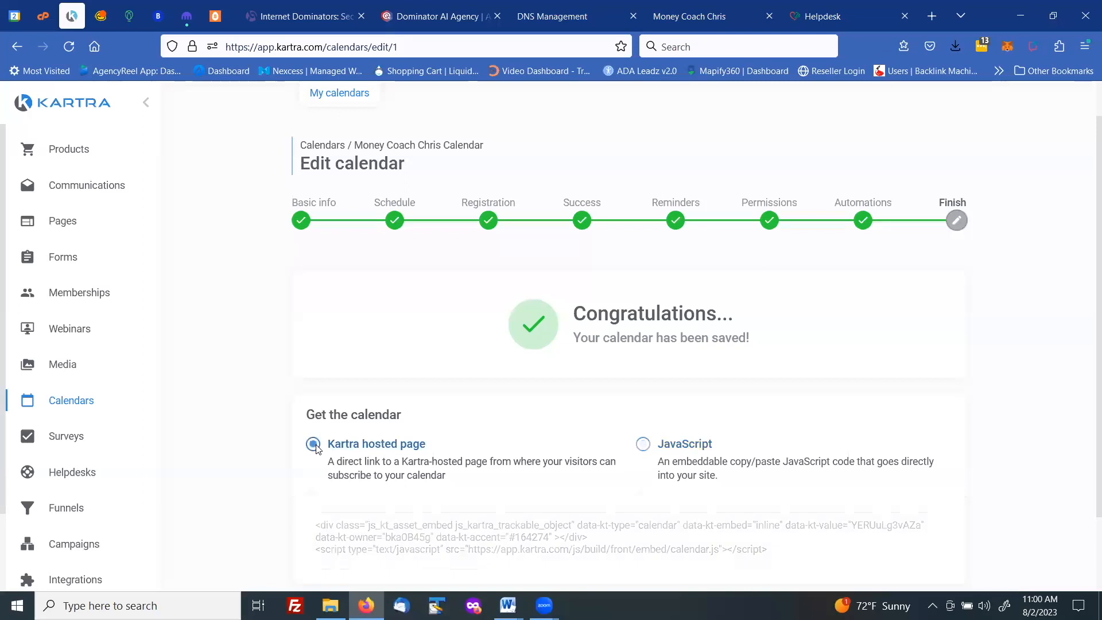
{"action": "scroll", "coordinate": [368, 442], "scroll_direction": "down", "scroll_amount": 1}
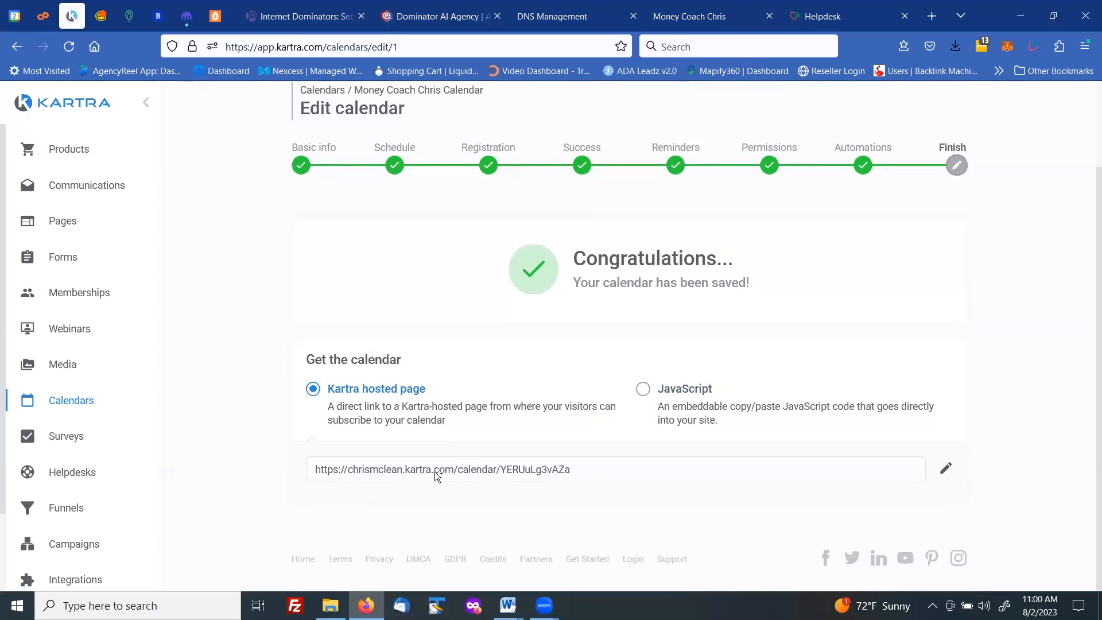
Change the hosted page URL to the get.moneycoachchris.com domain with the lowercase ending schedule, and save it
{"action": "left_click", "coordinate": [944, 475]}
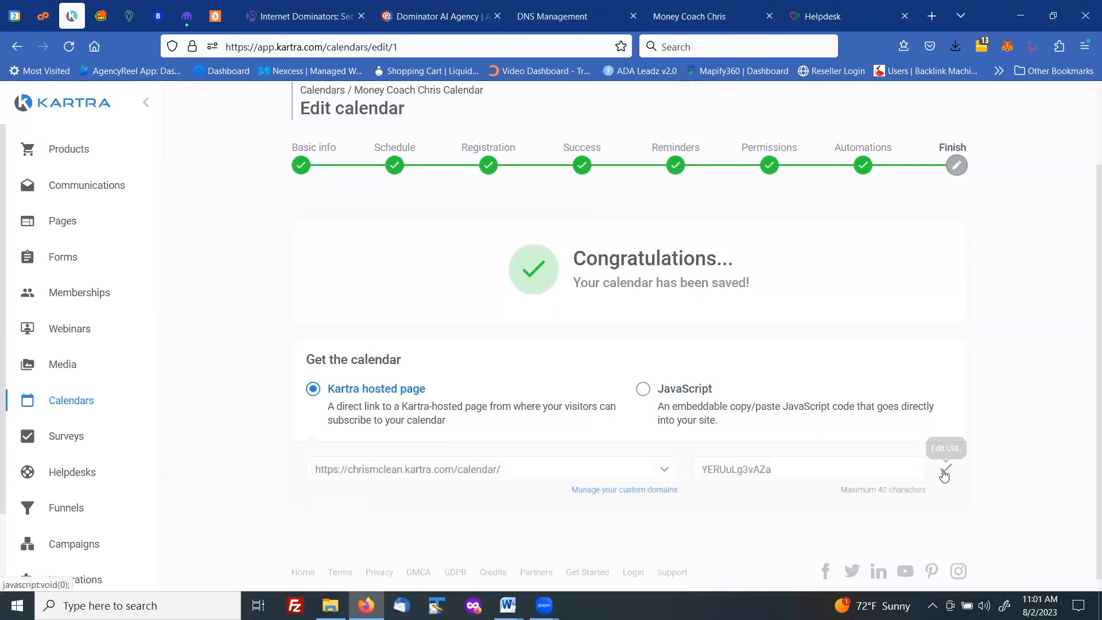
{"action": "scroll", "coordinate": [770, 361], "scroll_direction": "down", "scroll_amount": 1}
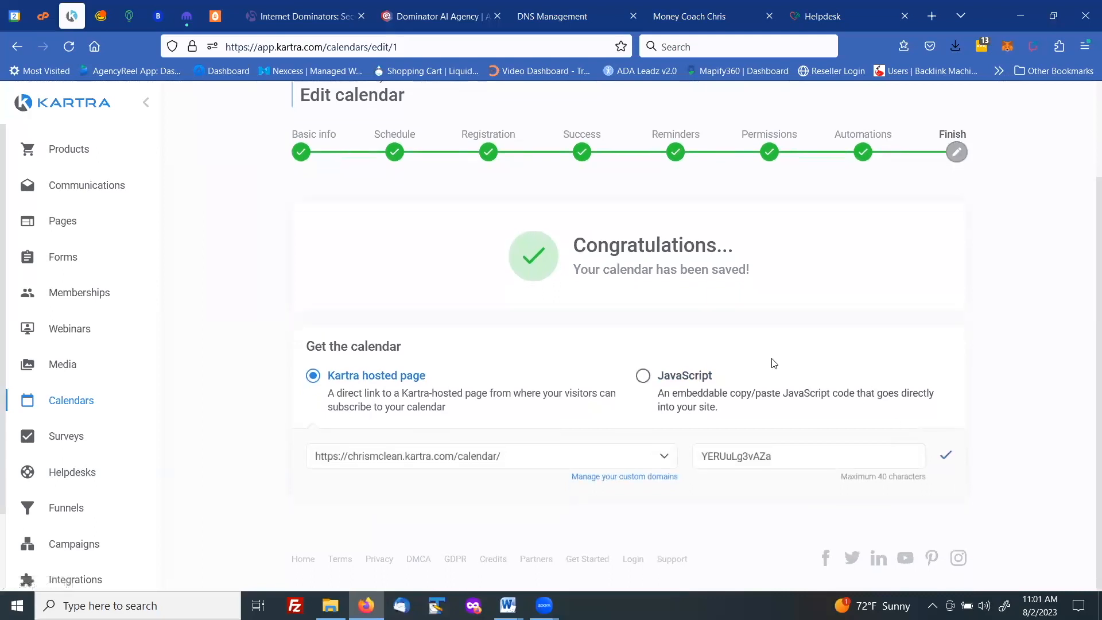
{"action": "left_click", "coordinate": [660, 456]}
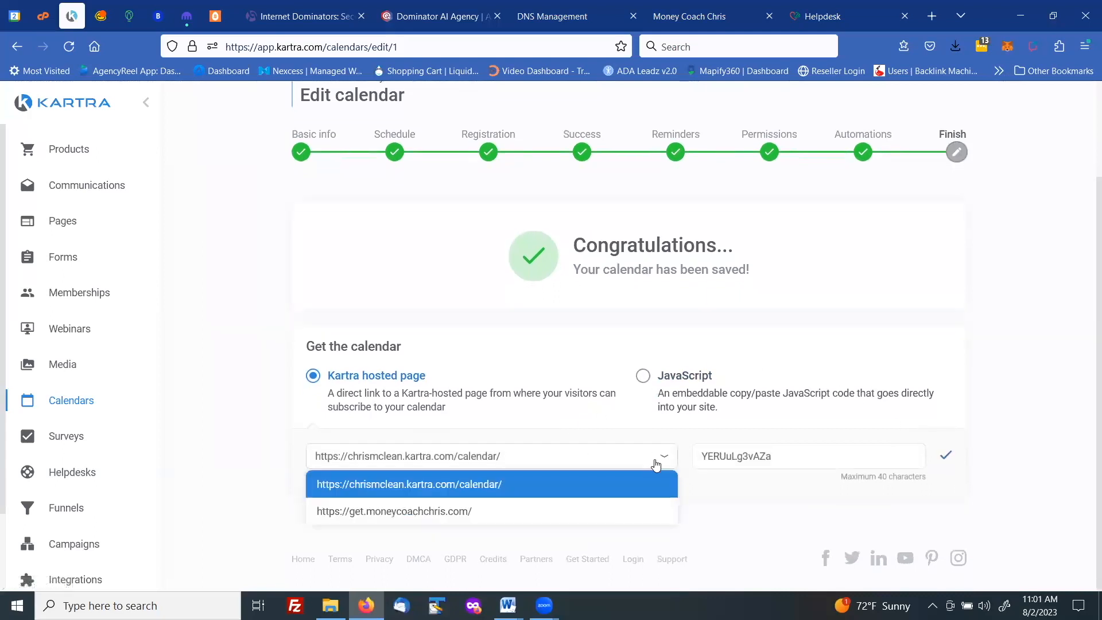
{"action": "left_click", "coordinate": [384, 512]}
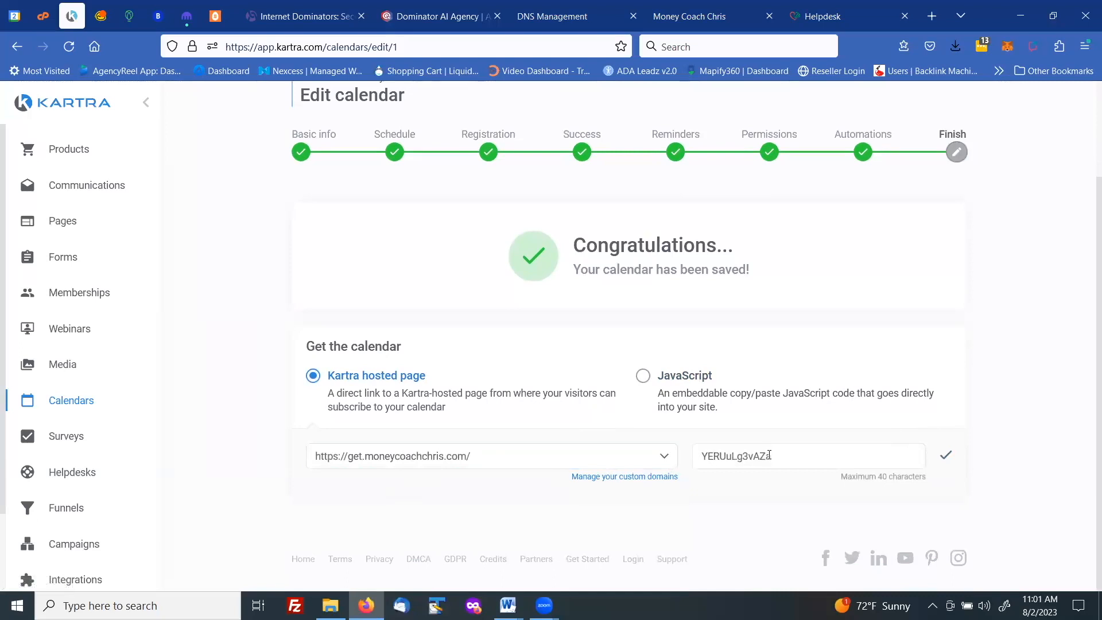
{"action": "left_click_drag", "start_coordinate": [776, 454], "coordinate": [670, 454]}
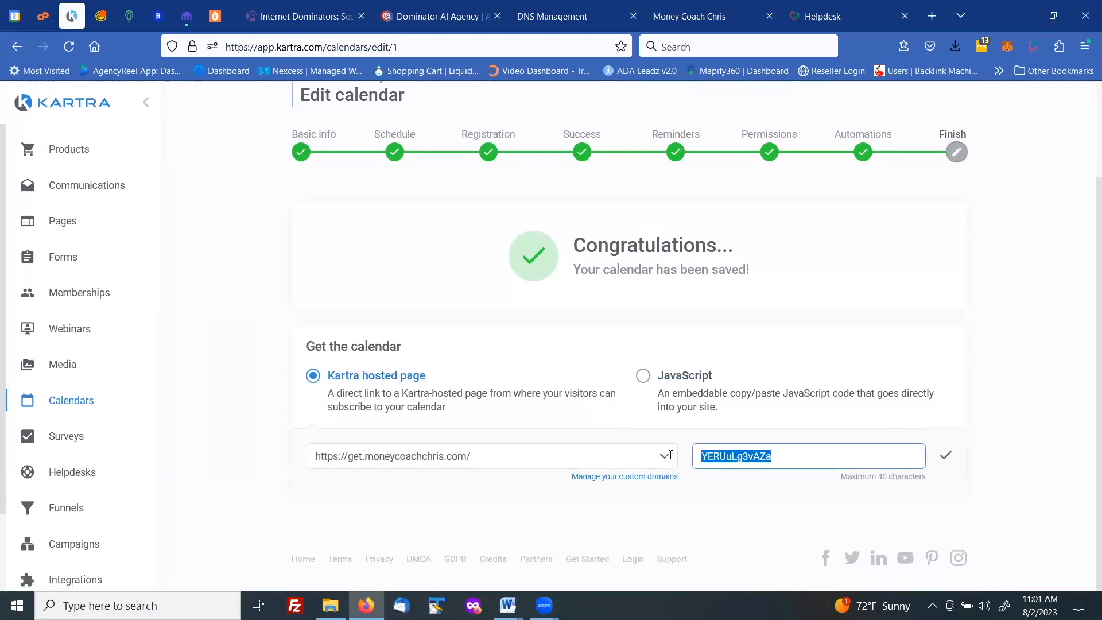
{"action": "type", "text": "Schedule"}
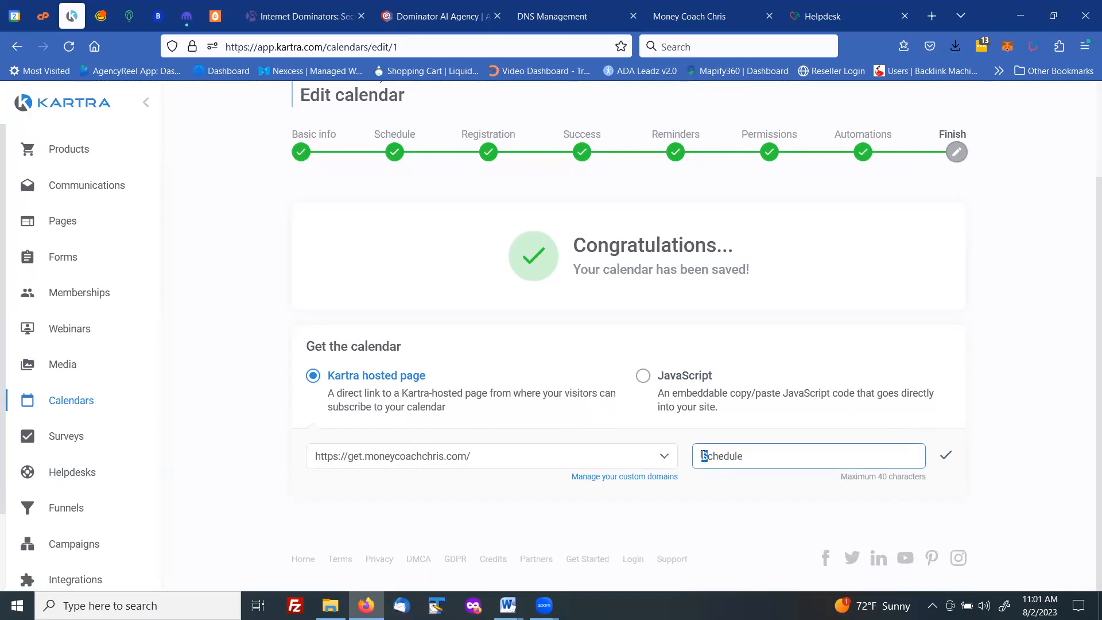
{"action": "type", "text": "s"}
{"action": "left_click", "coordinate": [946, 455]}
Copy the hosted calendar link, open it in a new browser tab, and review the public booking page's dates and times
{"action": "left_click_drag", "start_coordinate": [515, 473], "coordinate": [295, 484]}
{"action": "right_click", "coordinate": [344, 474]}
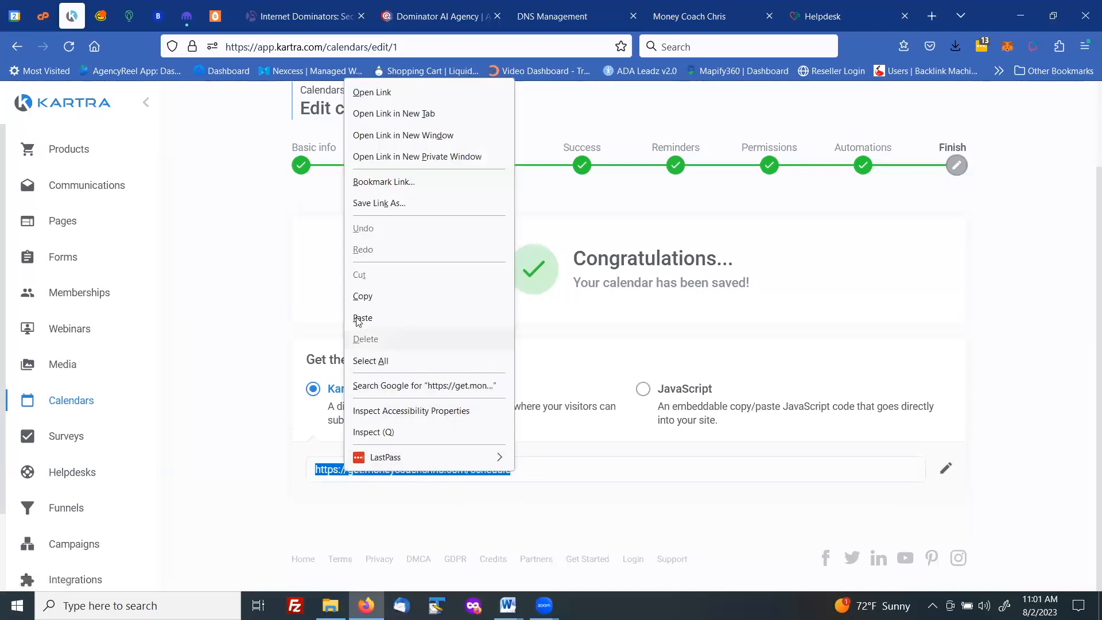
{"action": "left_click", "coordinate": [362, 299]}
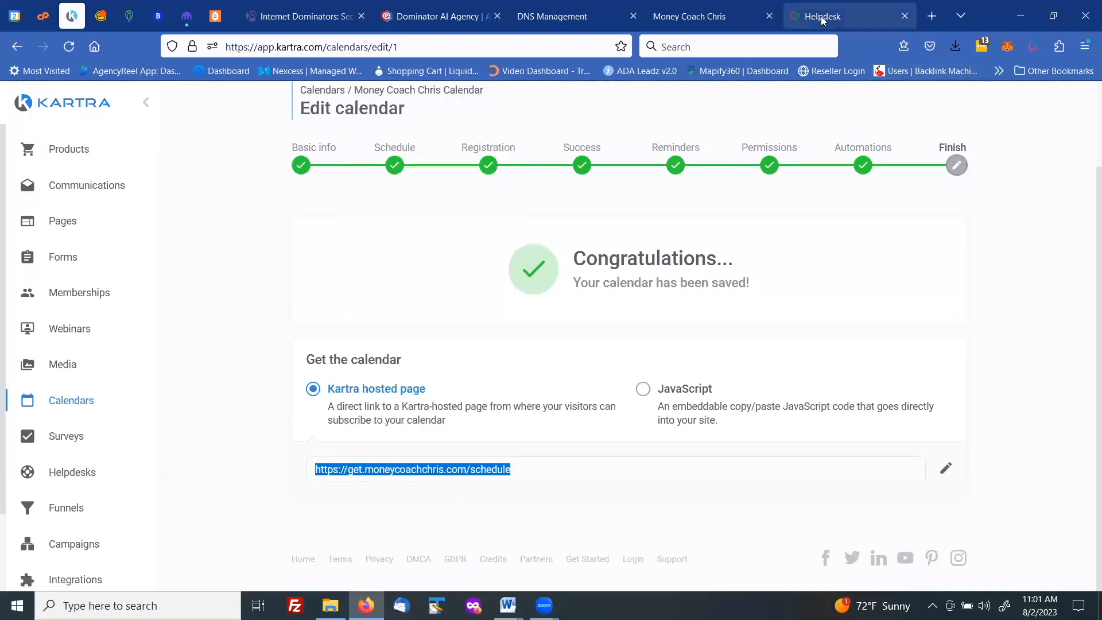
{"action": "left_click", "coordinate": [932, 16]}
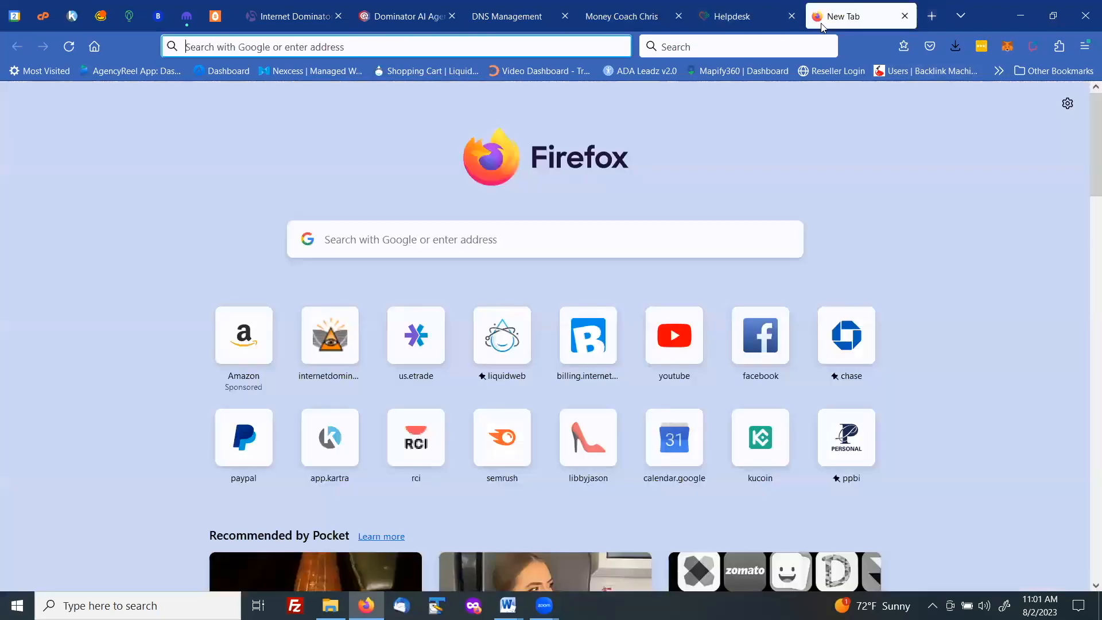
{"action": "right_click", "coordinate": [340, 47]}
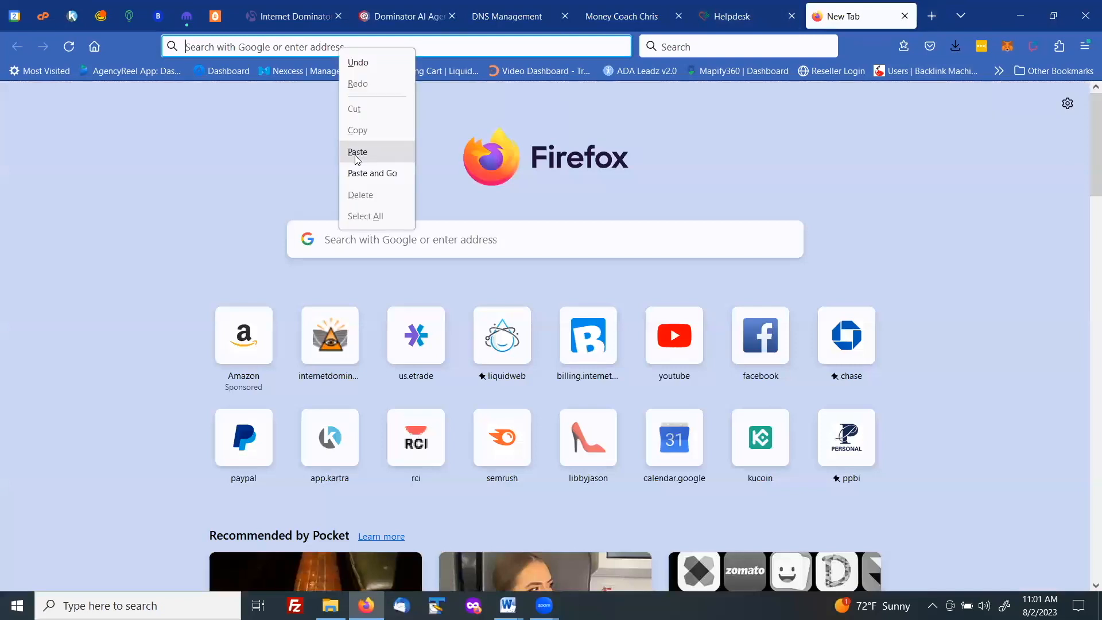
{"action": "left_click", "coordinate": [357, 153]}
{"action": "key", "text": "Return"}
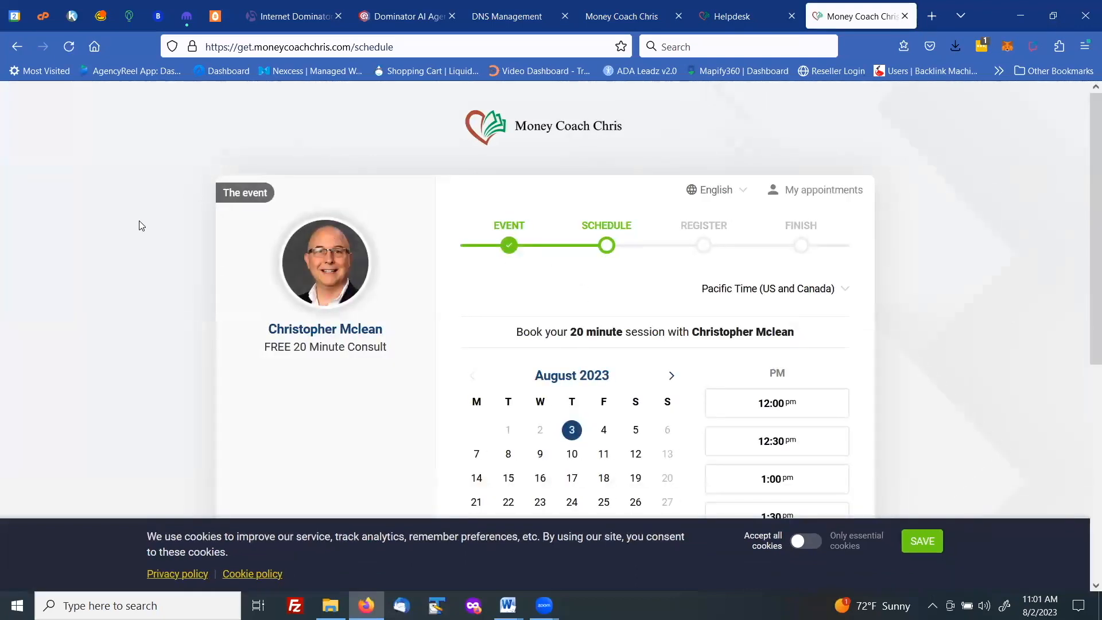
{"action": "scroll", "coordinate": [138, 225], "scroll_direction": "down", "scroll_amount": 4}
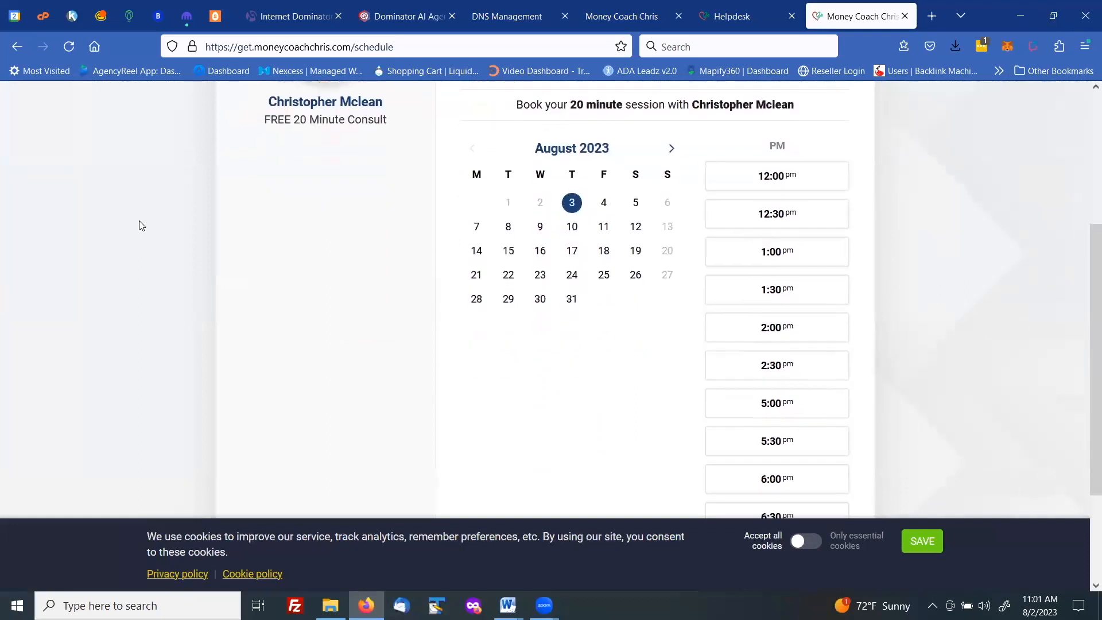
{"action": "scroll", "coordinate": [139, 225], "scroll_direction": "down", "scroll_amount": 3}
{"action": "scroll", "coordinate": [139, 225], "scroll_direction": "up", "scroll_amount": 5}
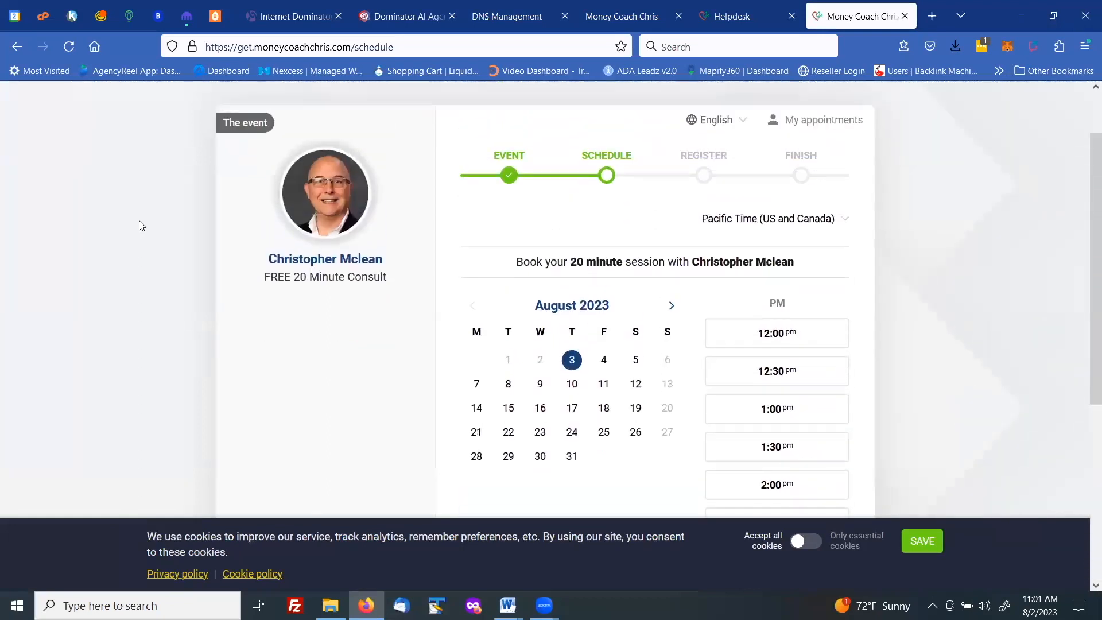
{"action": "scroll", "coordinate": [139, 225], "scroll_direction": "up", "scroll_amount": 2}
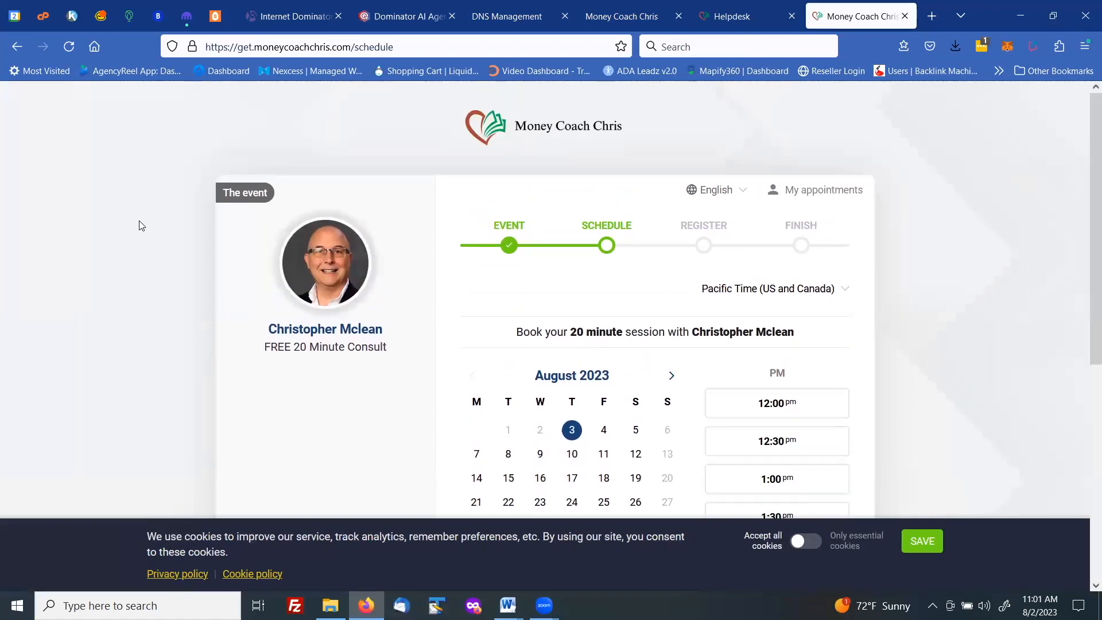
Examine the public booking page from the progress stages down to the last available time slot
{"action": "scroll", "coordinate": [139, 225], "scroll_direction": "down", "scroll_amount": 2}
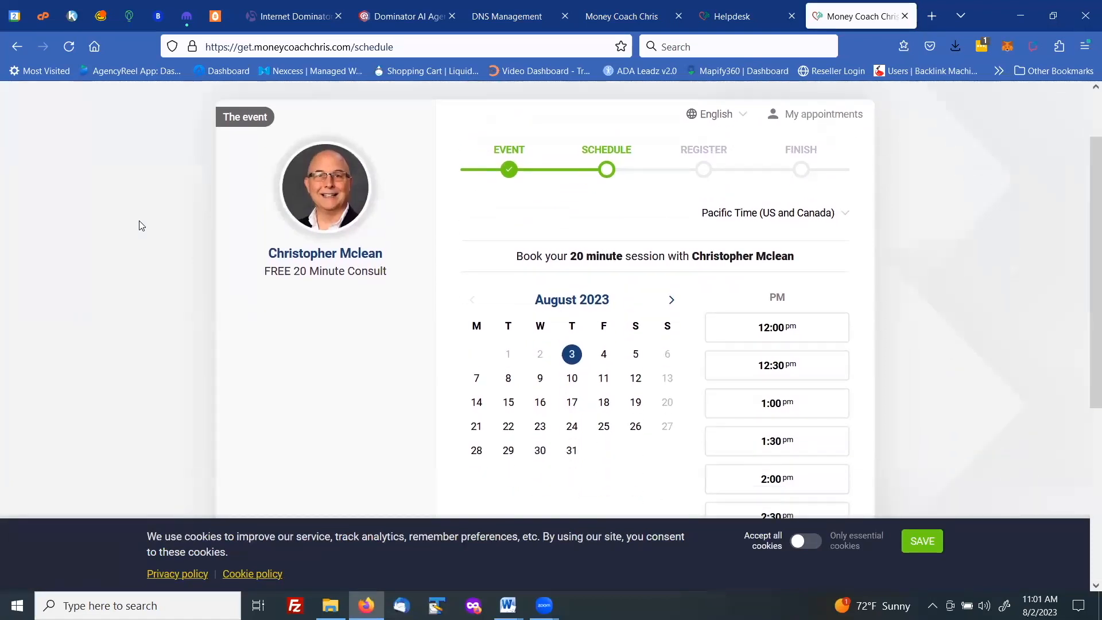
{"action": "scroll", "coordinate": [139, 225], "scroll_direction": "down", "scroll_amount": 3}
{"action": "scroll", "coordinate": [138, 224], "scroll_direction": "up", "scroll_amount": 5}
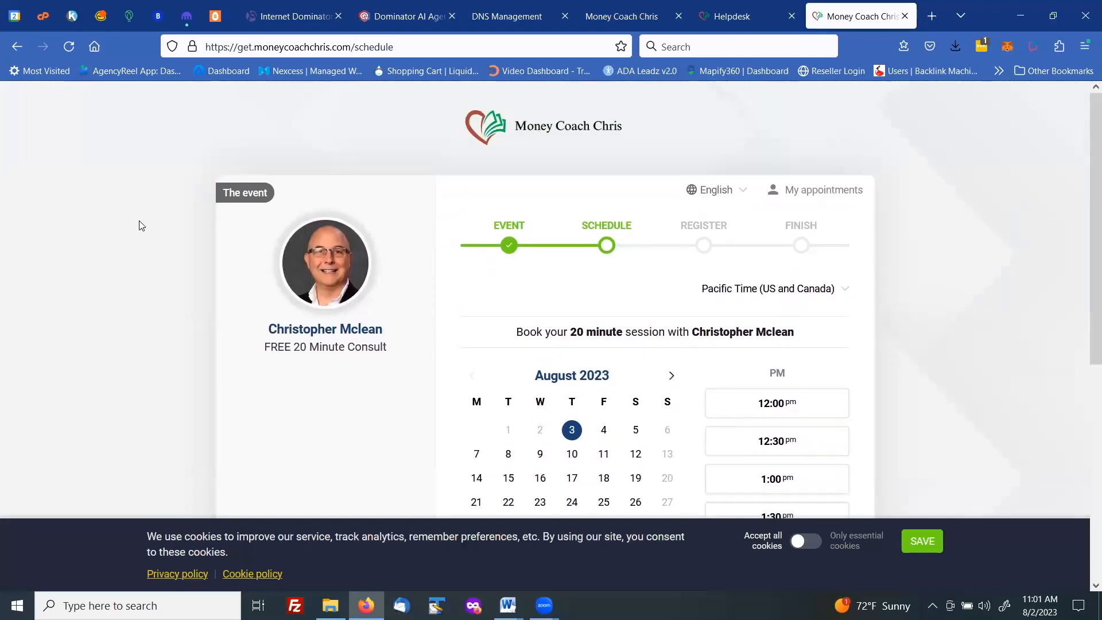
{"action": "scroll", "coordinate": [157, 234], "scroll_direction": "down", "scroll_amount": 5}
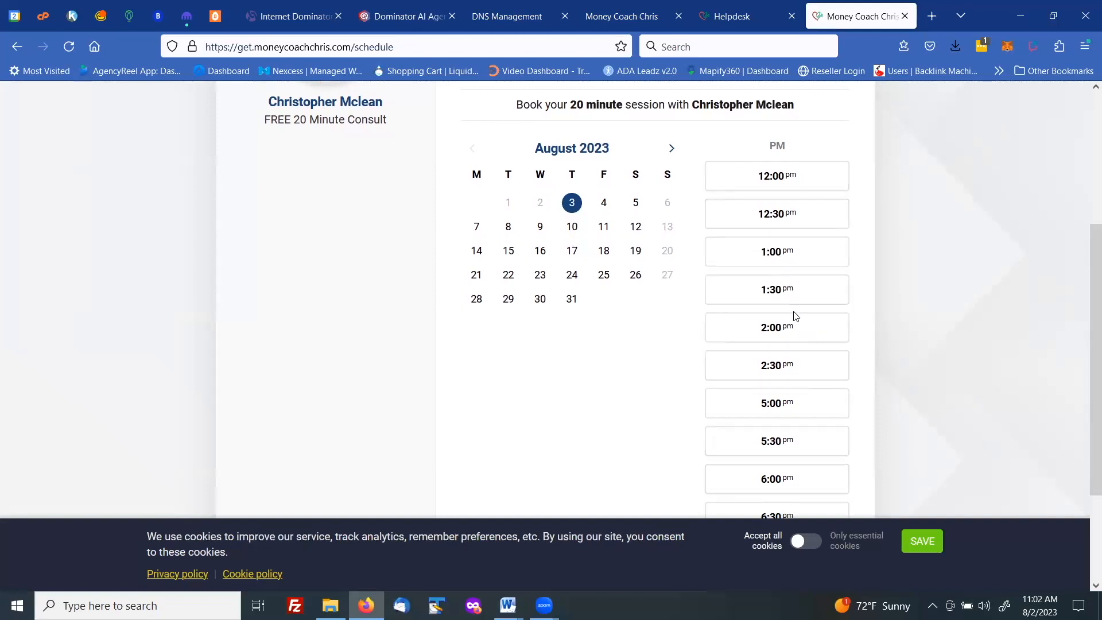
{"action": "scroll", "coordinate": [850, 286], "scroll_direction": "down", "scroll_amount": 2}
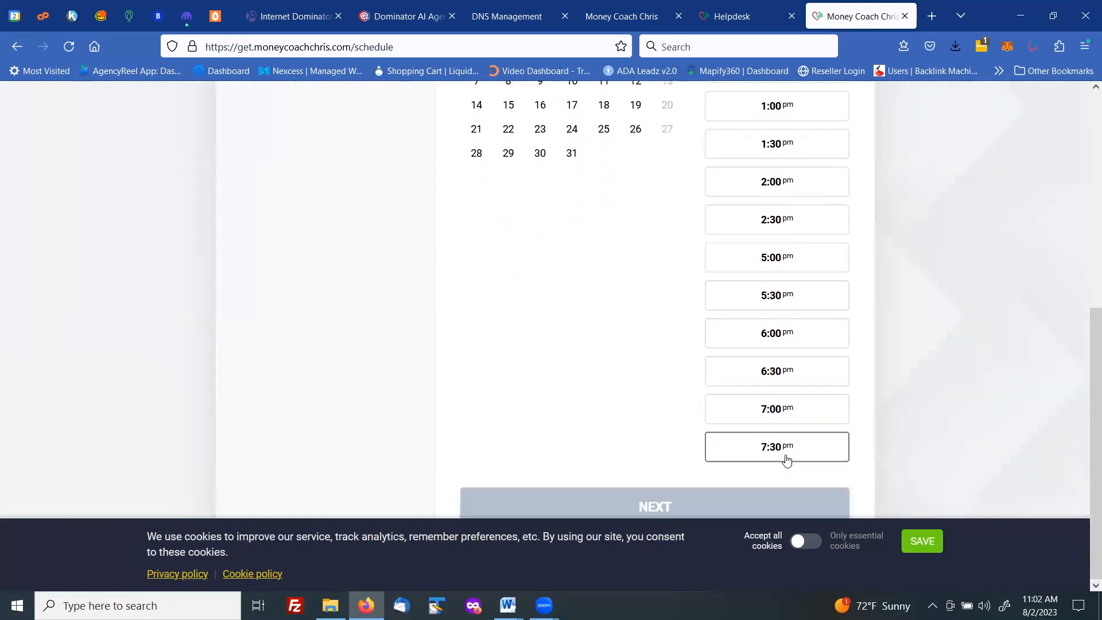
{"action": "scroll", "coordinate": [797, 222], "scroll_direction": "up", "scroll_amount": 5}
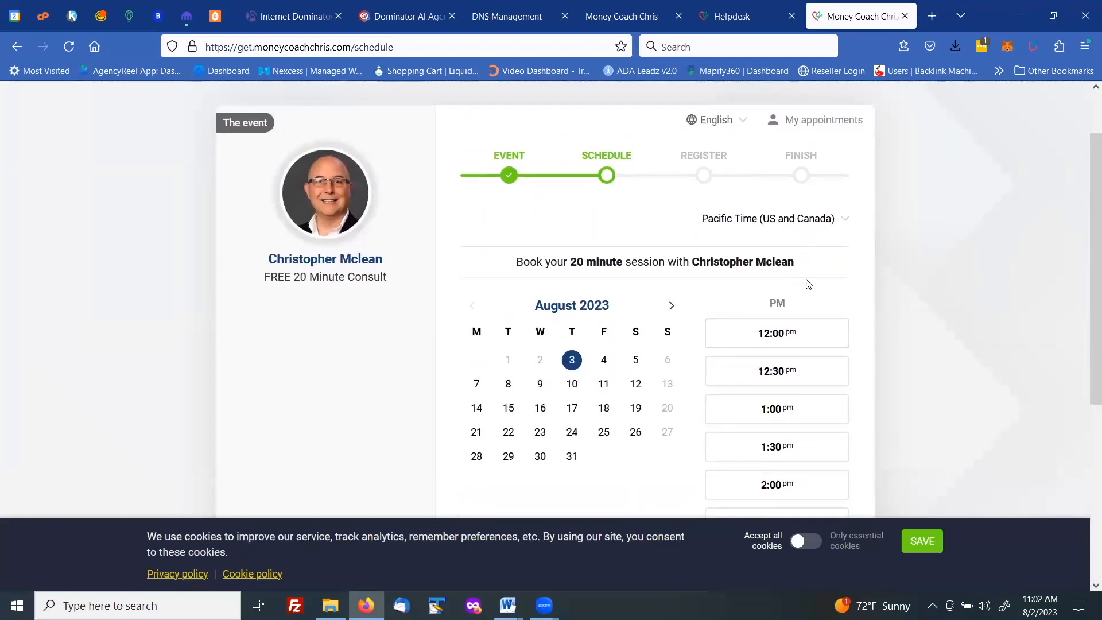
{"action": "scroll", "coordinate": [805, 275], "scroll_direction": "down", "scroll_amount": 2}
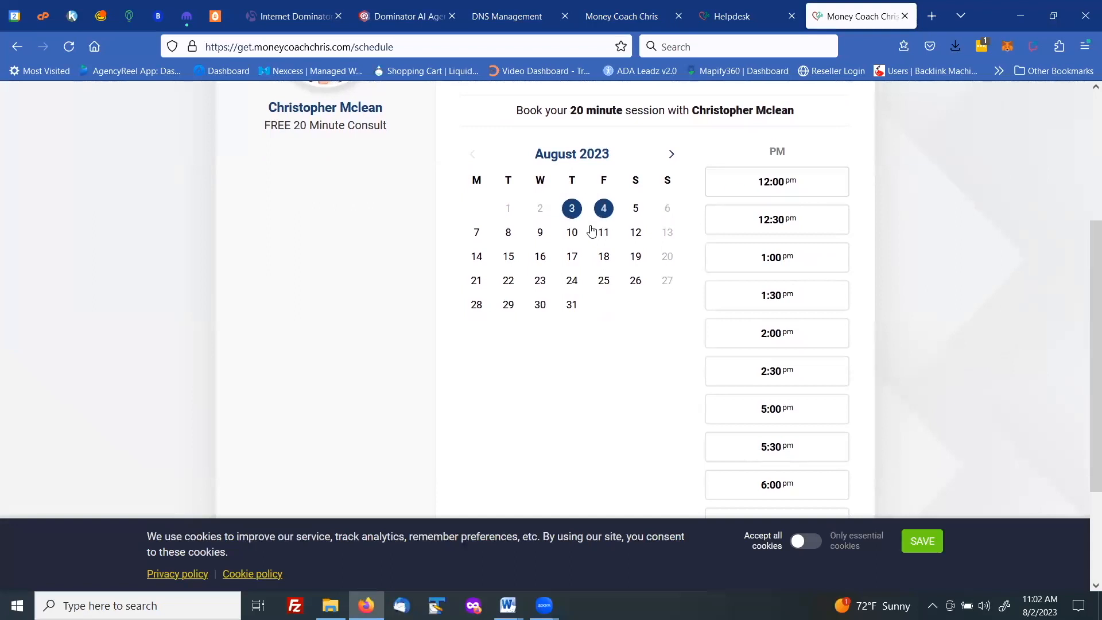
Choose August 10, 2023 at 12:00 pm for the free 20-minute consult and continue to registration
{"action": "left_click", "coordinate": [573, 233]}
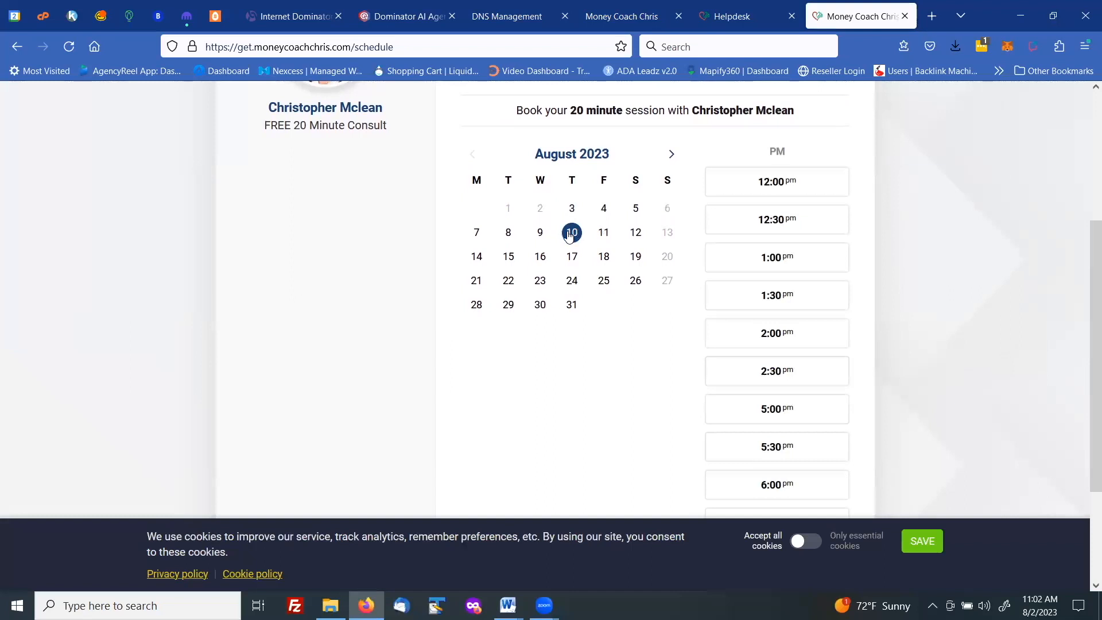
{"action": "left_click", "coordinate": [788, 188]}
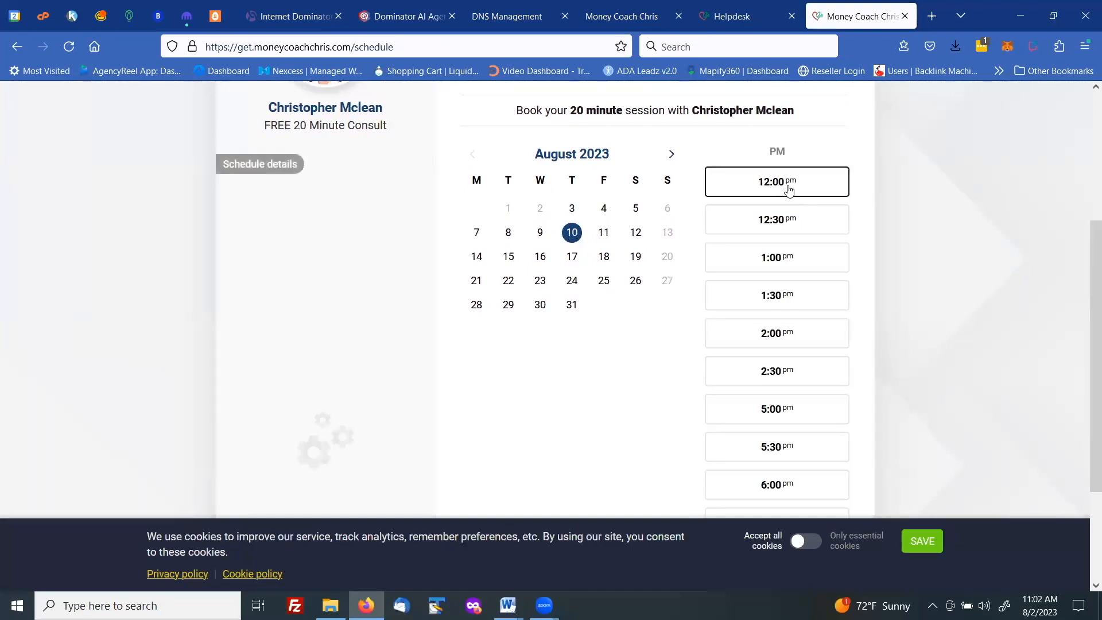
{"action": "scroll", "coordinate": [610, 248], "scroll_direction": "down", "scroll_amount": 1}
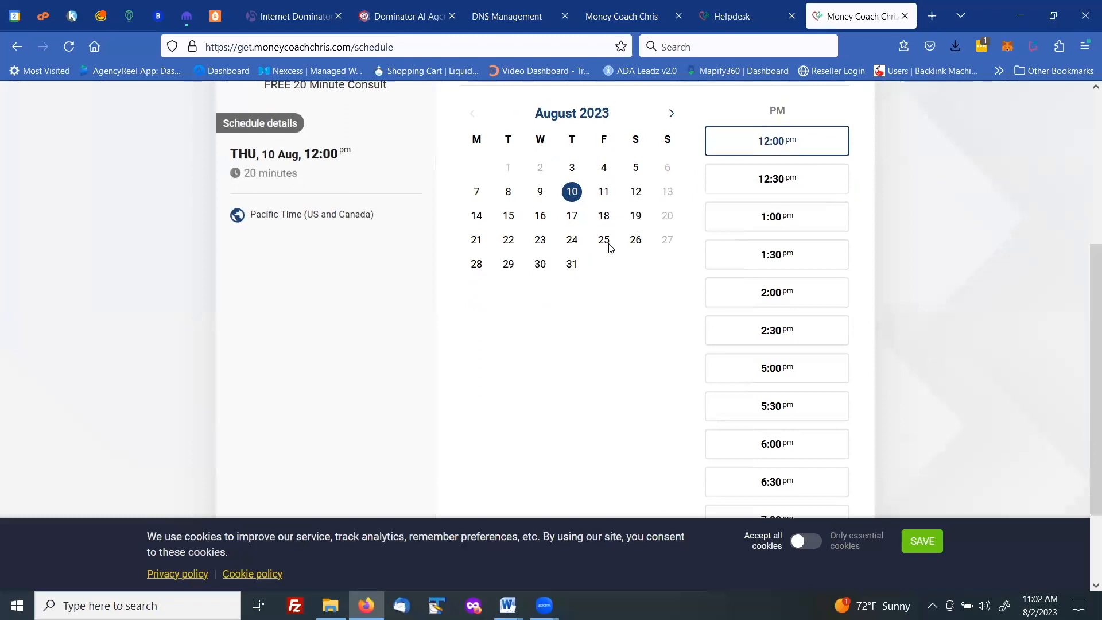
{"action": "scroll", "coordinate": [608, 246], "scroll_direction": "down", "scroll_amount": 3}
{"action": "left_click", "coordinate": [660, 513]}
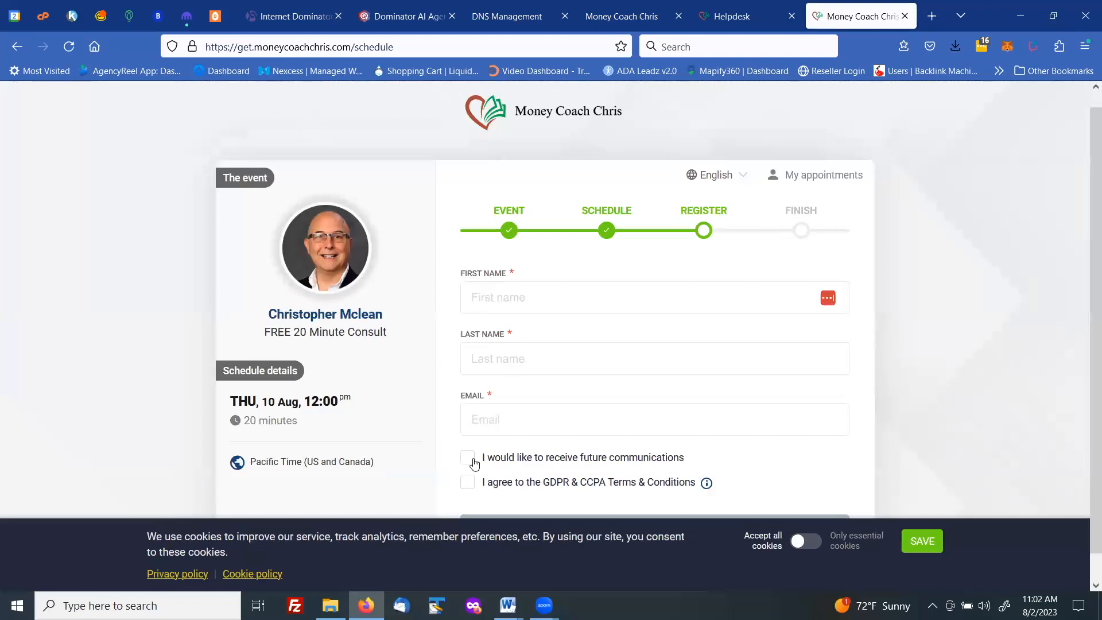
Opt in to future communications, agree to the GDPR & CCPA Terms & Conditions, and try to continue
{"action": "scroll", "coordinate": [474, 462], "scroll_direction": "down", "scroll_amount": 1}
{"action": "left_click", "coordinate": [468, 432]}
{"action": "left_click", "coordinate": [469, 456]}
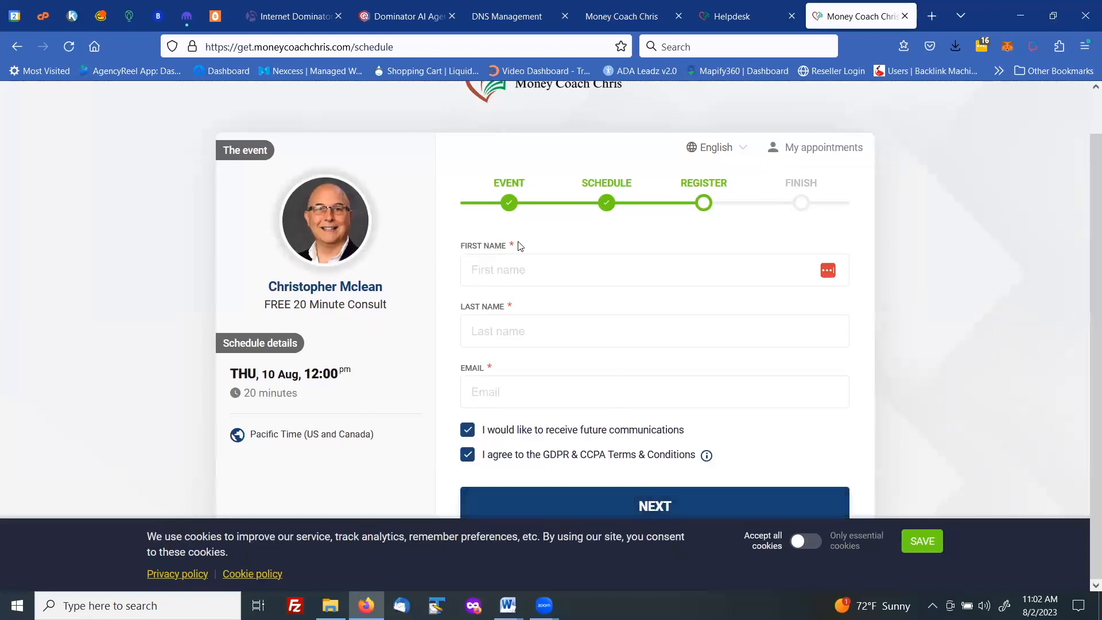
{"action": "left_click", "coordinate": [638, 505]}
Fill in the registrant's first name, last name and email from a saved entry, and submit the booking
{"action": "left_click", "coordinate": [513, 275]}
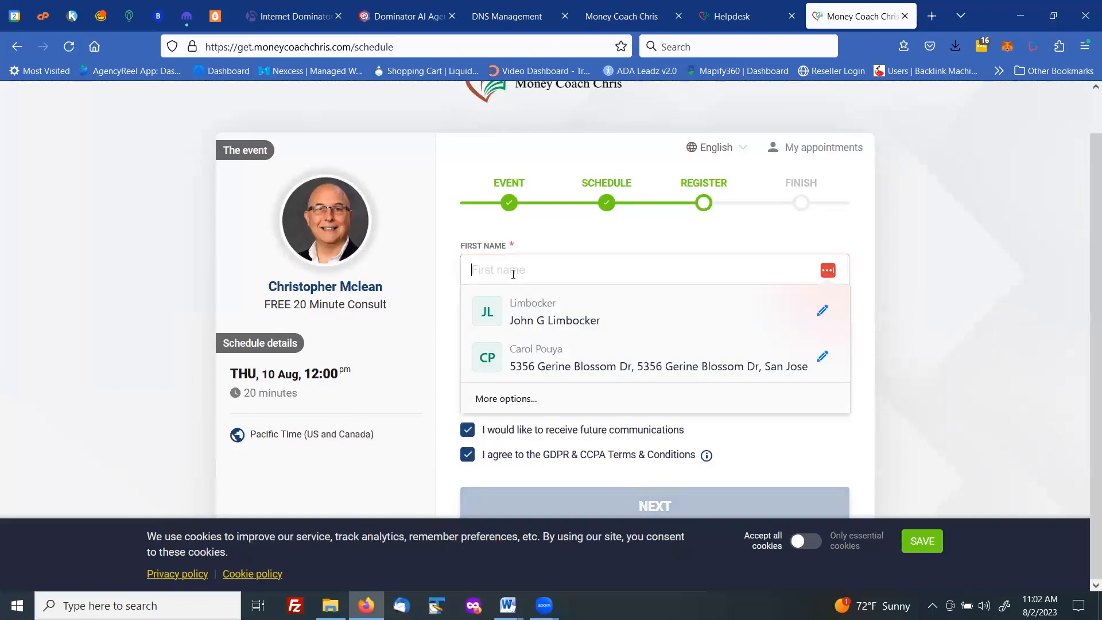
{"action": "type", "text": "J"}
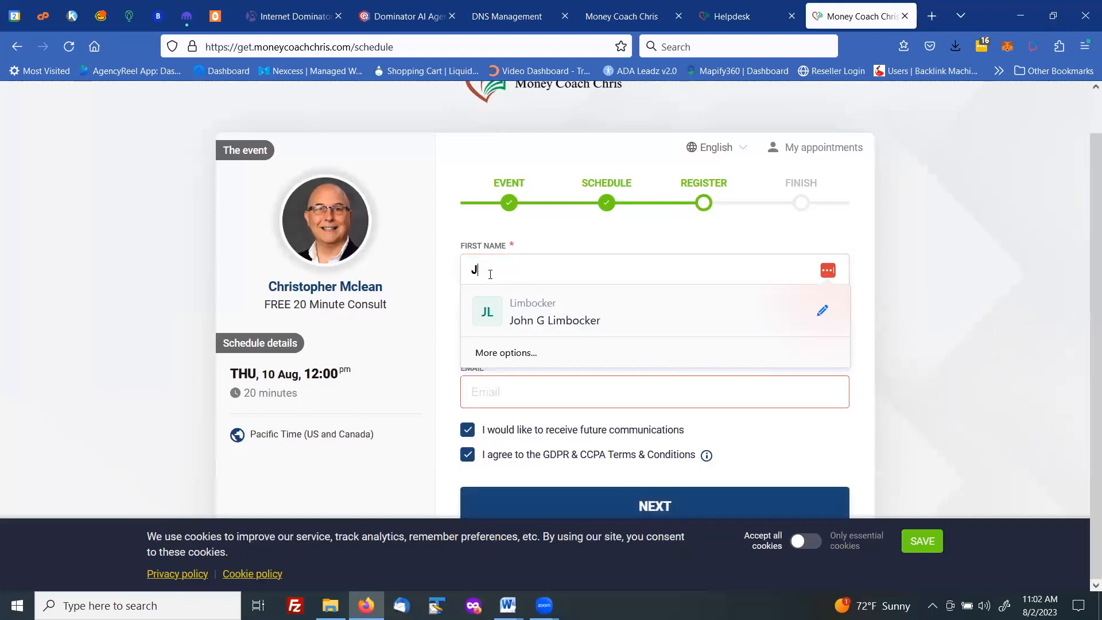
{"action": "type", "text": "ohn"}
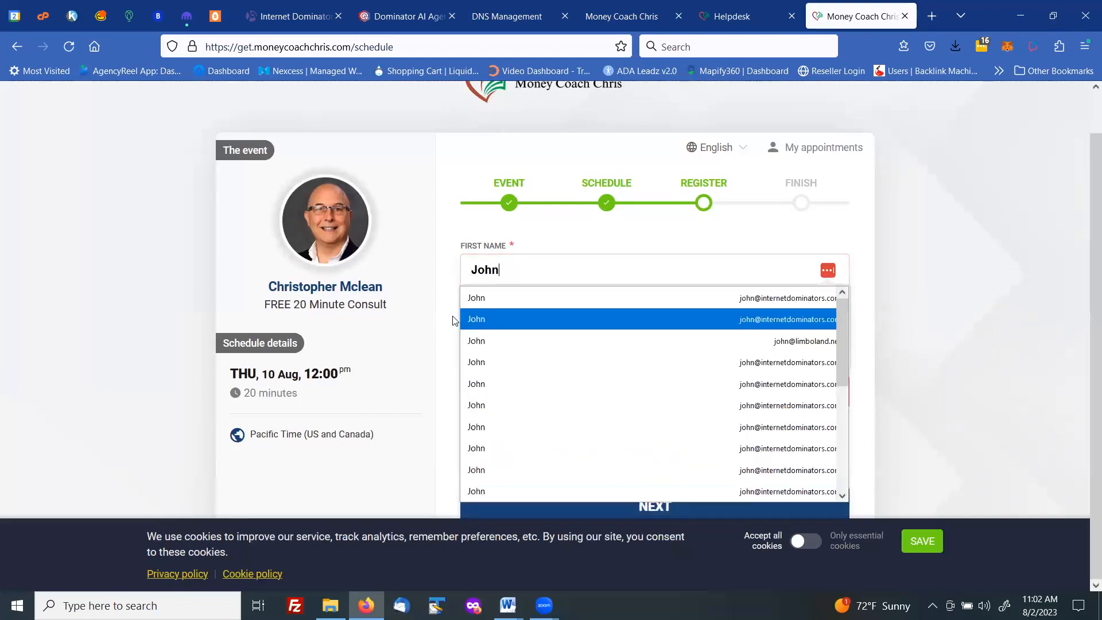
{"action": "left_click", "coordinate": [483, 302]}
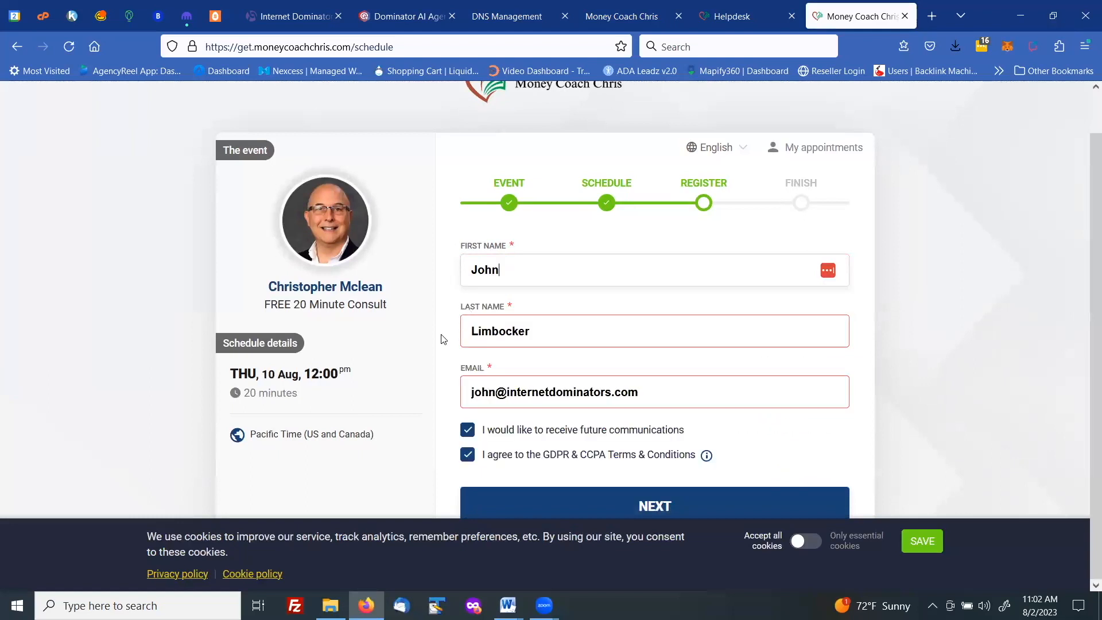
{"action": "left_click", "coordinate": [657, 505]}
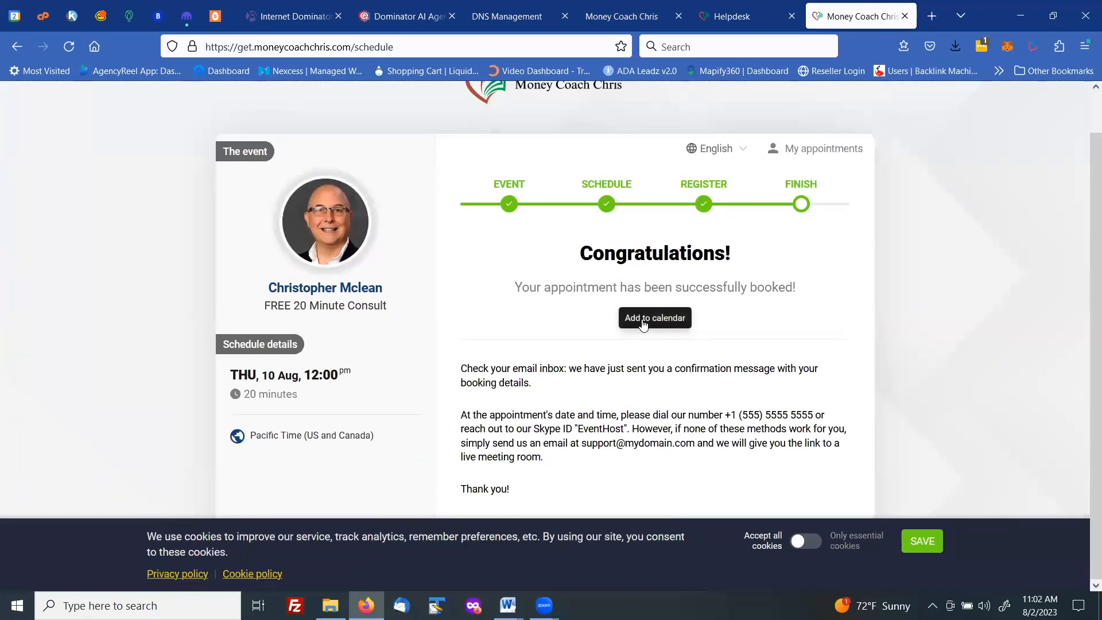
Save the cookie preferences and highlight the phone number in the booking confirmation message
{"action": "left_click", "coordinate": [920, 540]}
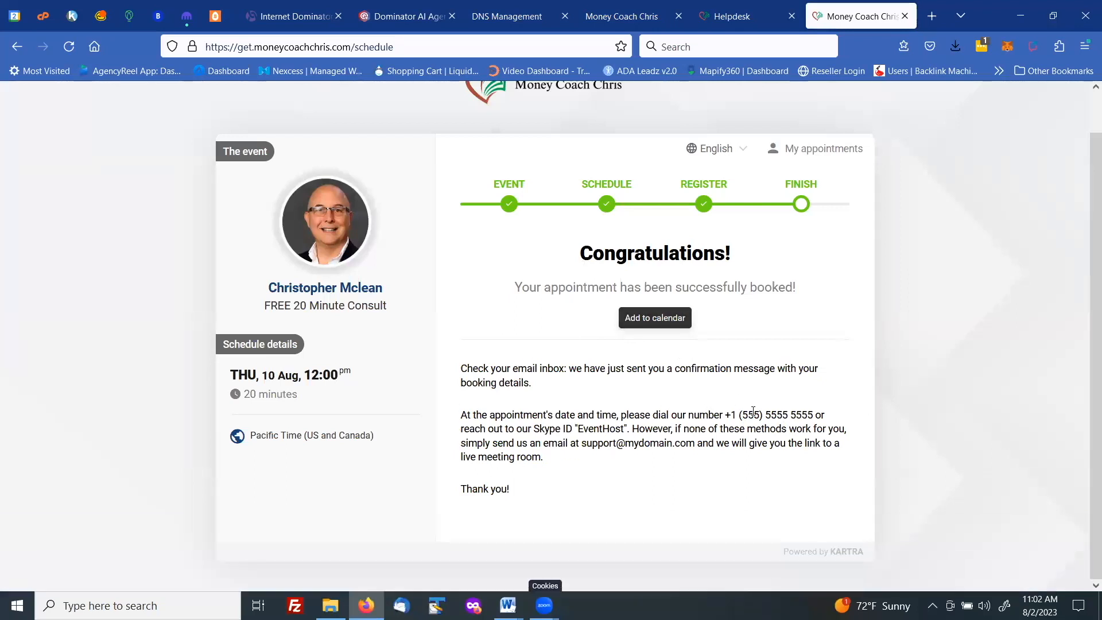
{"action": "left_click_drag", "start_coordinate": [742, 415], "coordinate": [814, 415]}
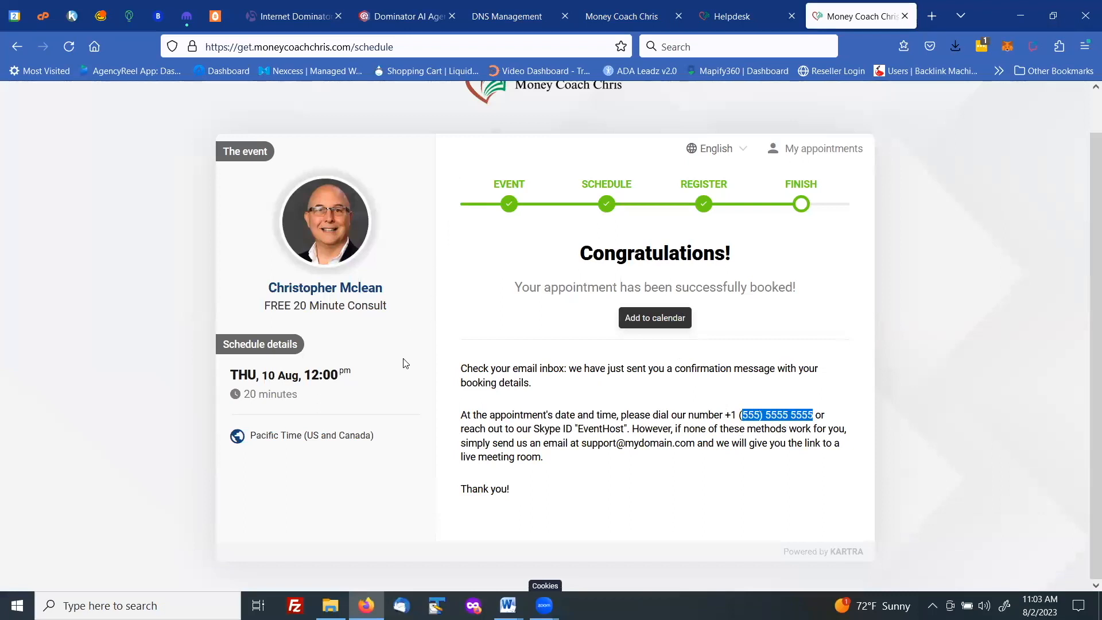
View the My appointments login form, close it, and return to the Kartra calendar editor
{"action": "left_click", "coordinate": [819, 151]}
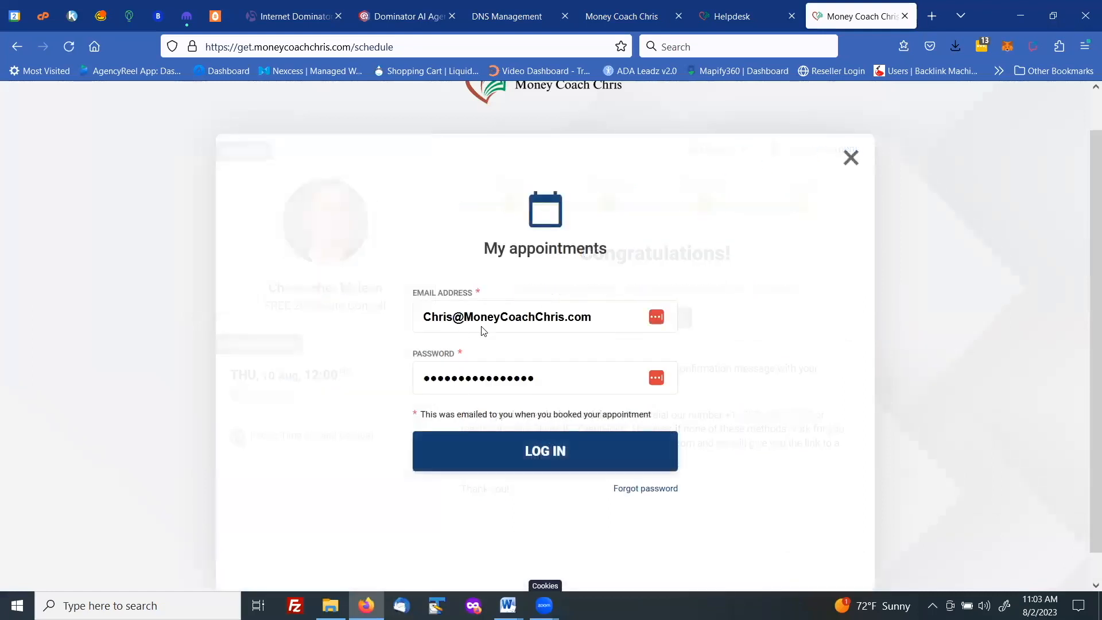
{"action": "left_click", "coordinate": [852, 159]}
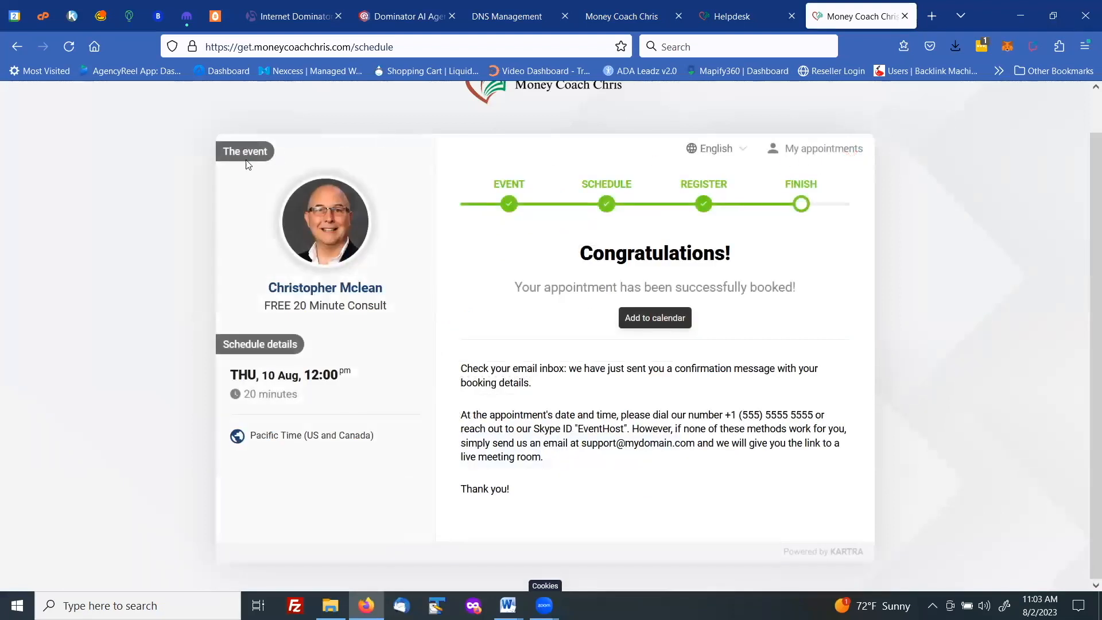
{"action": "left_click", "coordinate": [70, 19]}
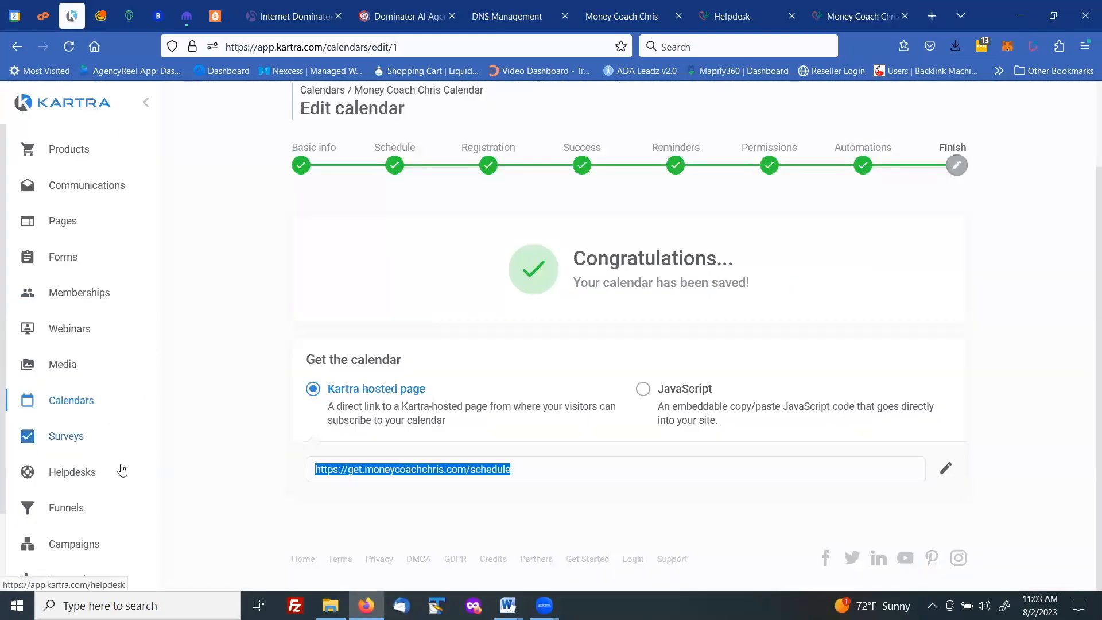